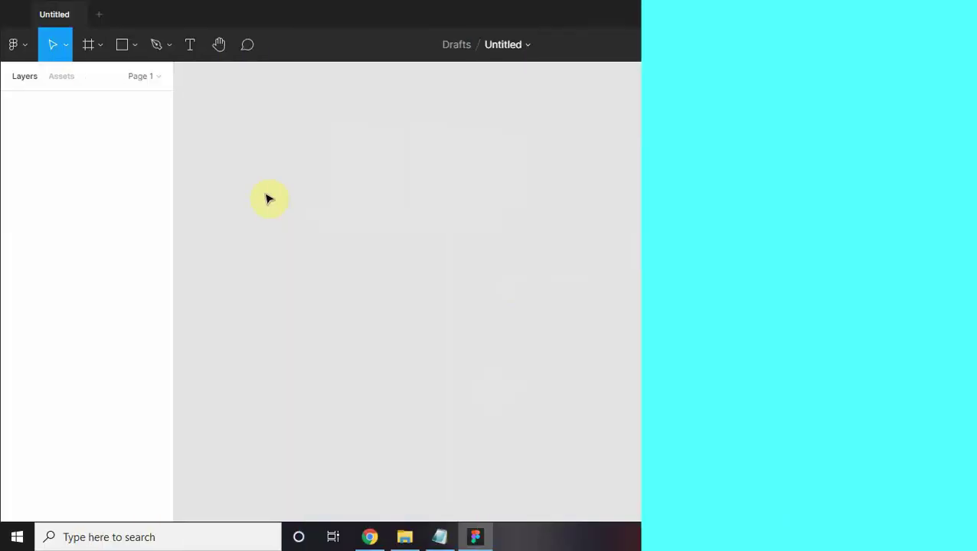
Add an empty iPhone 11 Pro / X frame to the draft's Page 1
left_click(85, 45)
left_click(900, 182)
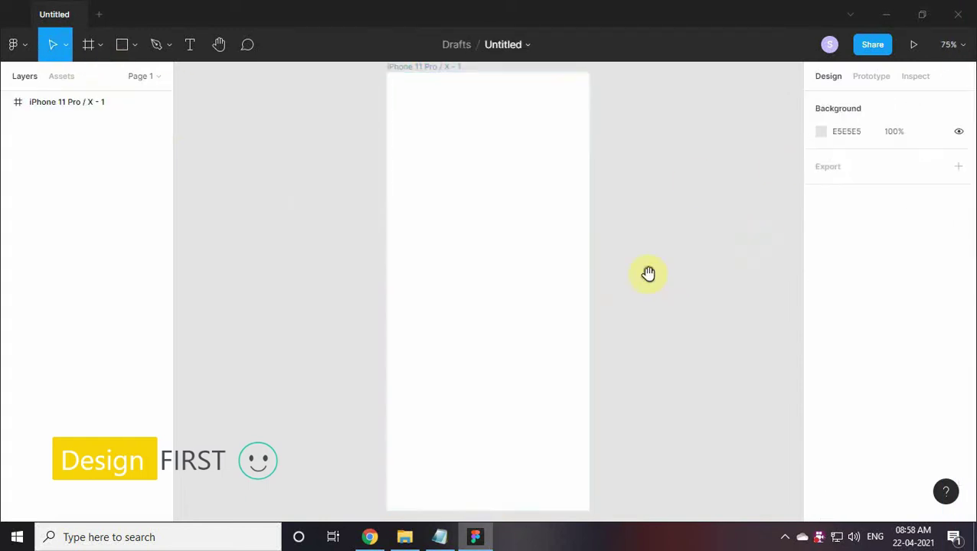
Draw a full-width header rectangle 139 high and fill it with #4065FC
left_click_drag(377, 79, 586, 184)
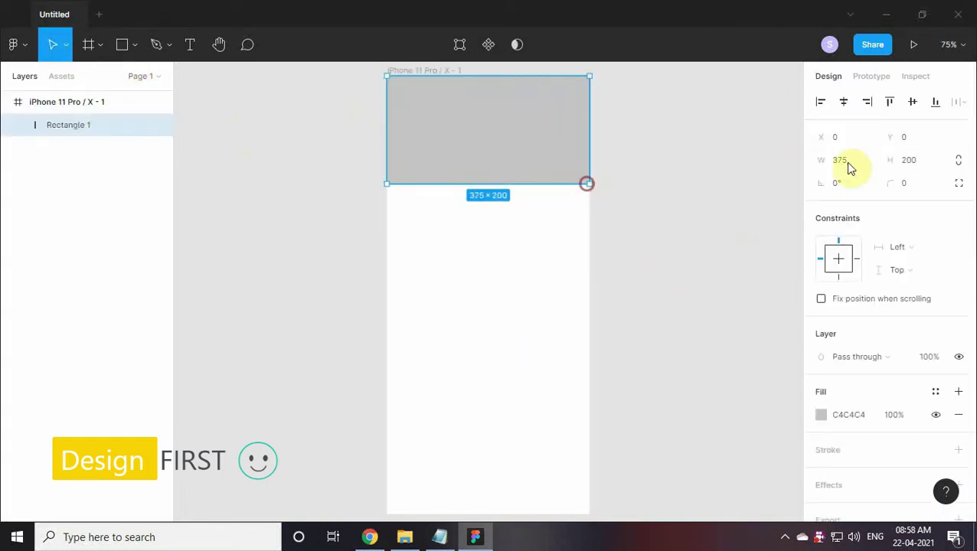
type("139")
key("Return")
left_click_drag(703, 247, 694, 247)
left_click(441, 535)
key("ctrl+c")
left_click(824, 77)
left_click(848, 414)
key("ctrl+v")
key("Return")
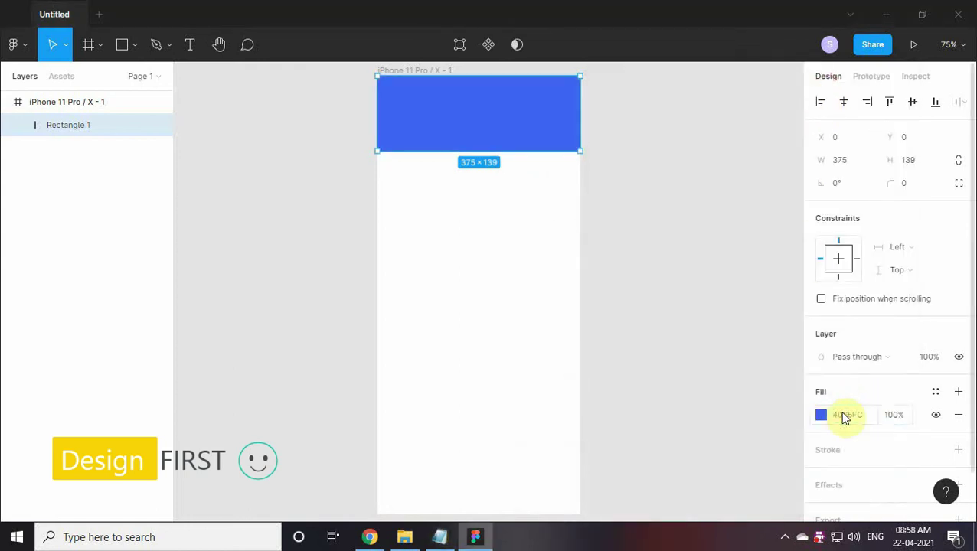
Add the title text 'Travelco' on the blue header
left_click_drag(696, 333, 689, 333)
left_click(694, 339)
left_click(439, 536)
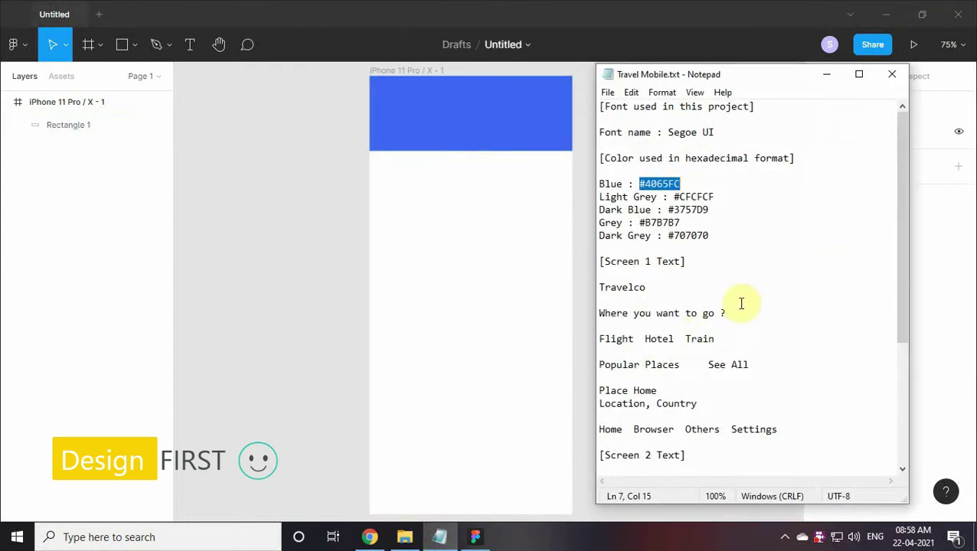
left_click(822, 79)
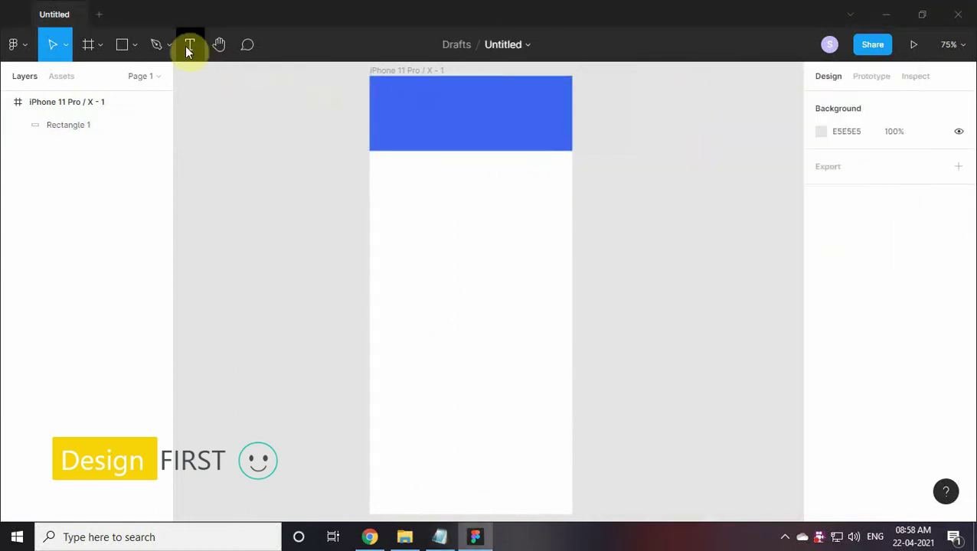
left_click(382, 89)
key("ctrl+v")
key("Escape")
Make the Travelco title's fill white (FFFFFF)
scroll(465, 175, "up", 3)
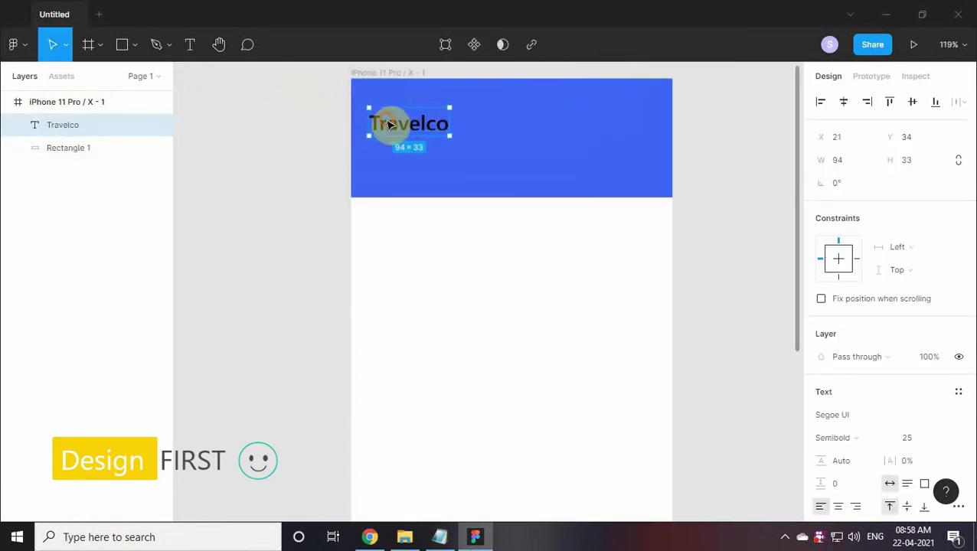
scroll(387, 126, "up", 3)
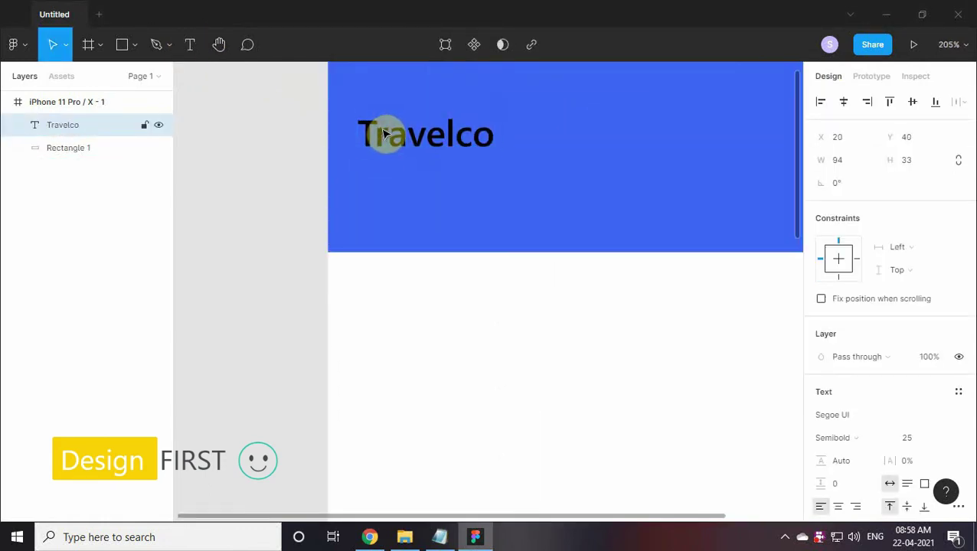
scroll(385, 135, "down", 1)
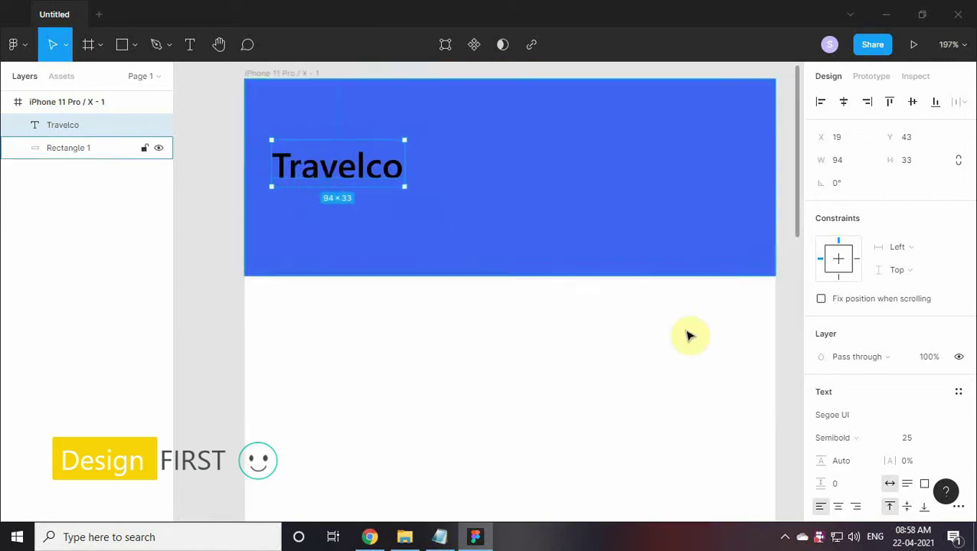
scroll(881, 344, "down", 3)
left_click(822, 426)
left_click(789, 148)
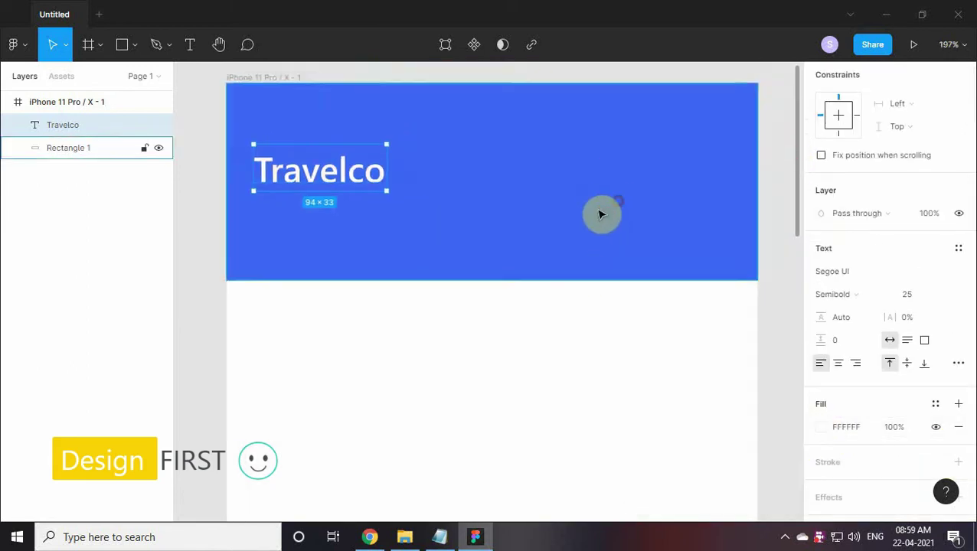
Draw a 33×33 circle at the right end of the header
scroll(458, 371, "right", 2)
left_click(135, 45)
left_click(63, 130)
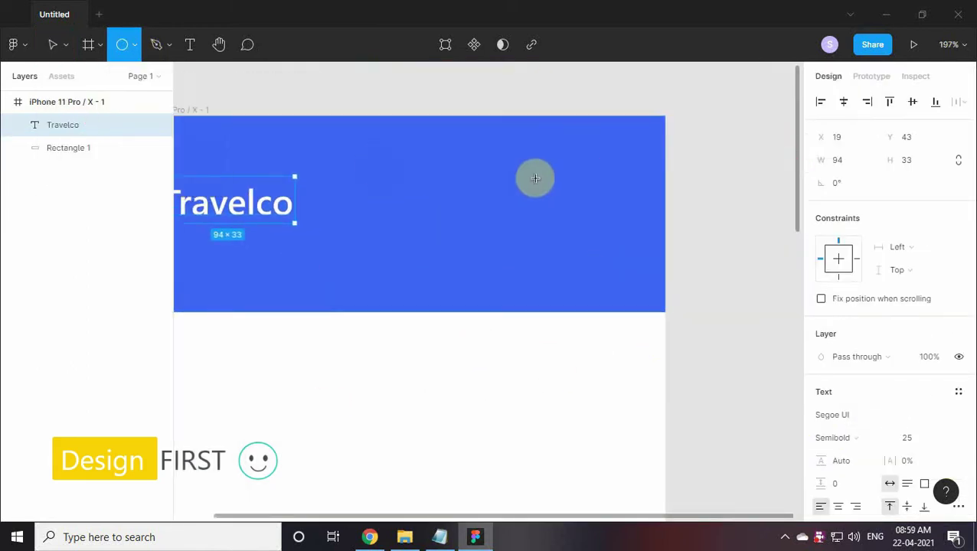
left_click_drag(535, 178, 590, 233)
type("3")
key("Return")
left_click_drag(576, 200, 631, 203)
Fill the circle white (FFFFFF)
scroll(565, 206, "right", 2)
scroll(564, 205, "right", 2)
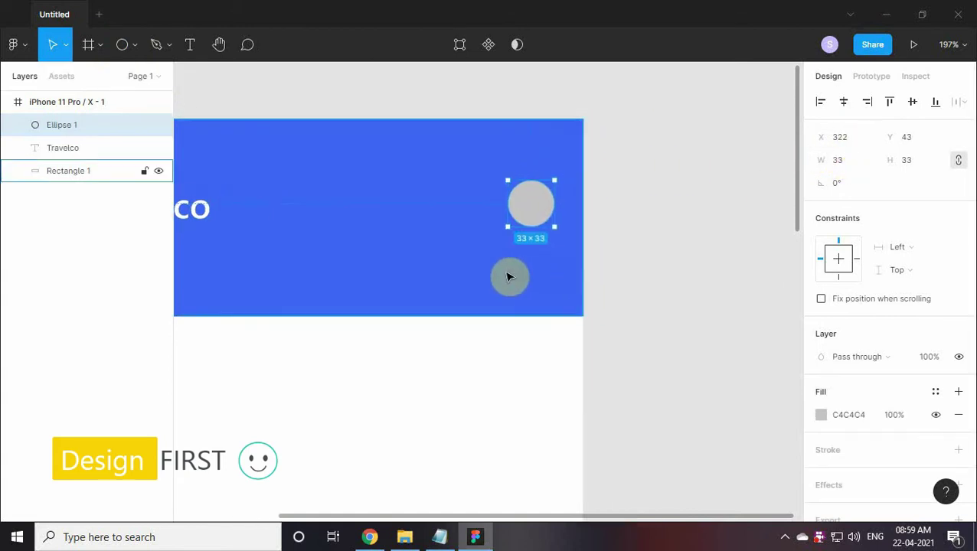
scroll(830, 361, "down", 1)
left_click(821, 362)
left_click_drag(668, 203, 631, 163)
left_click(788, 147)
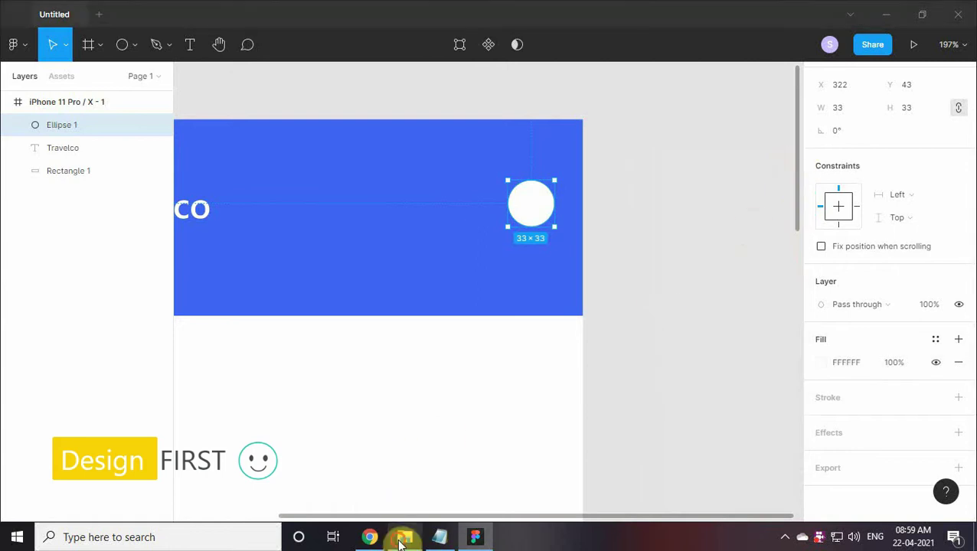
Drop the User.svg icon from the asset folder onto the white circle
left_click(404, 537)
left_click(779, 453)
mouse_move(779, 453)
left_mouse_down()
mouse_move(495, 391)
mouse_move(548, 261)
left_mouse_up()
left_click(553, 211, "shift")
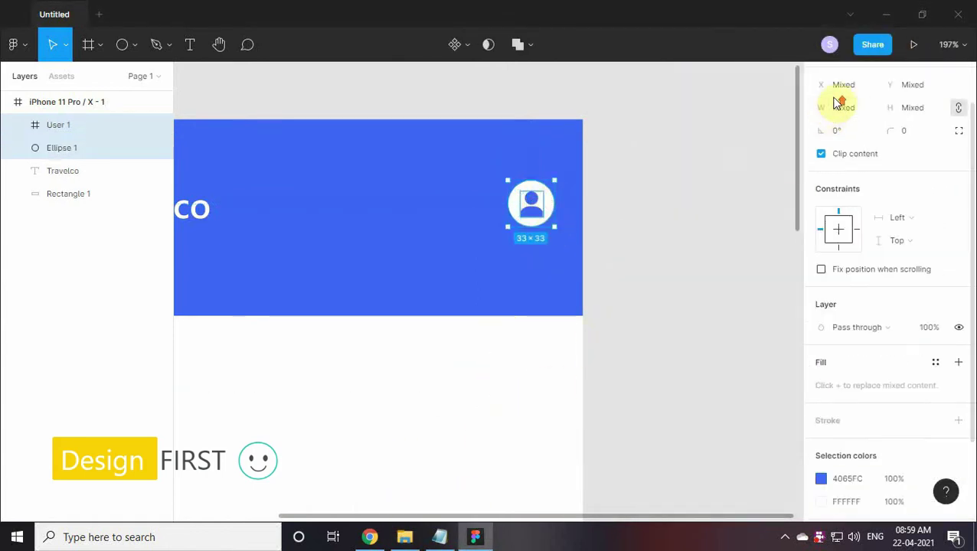
scroll(881, 107, "up", 2)
scroll(610, 265, "down", 3)
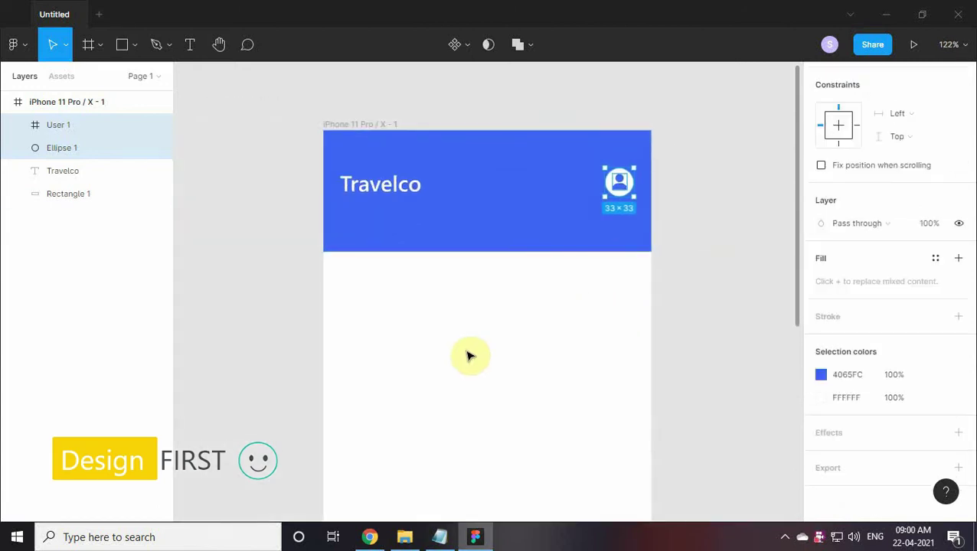
scroll(436, 237, "up", 1)
Draw a 336×49 rectangle straddling the header's bottom edge
key("r")
left_click_drag(284, 241, 502, 314)
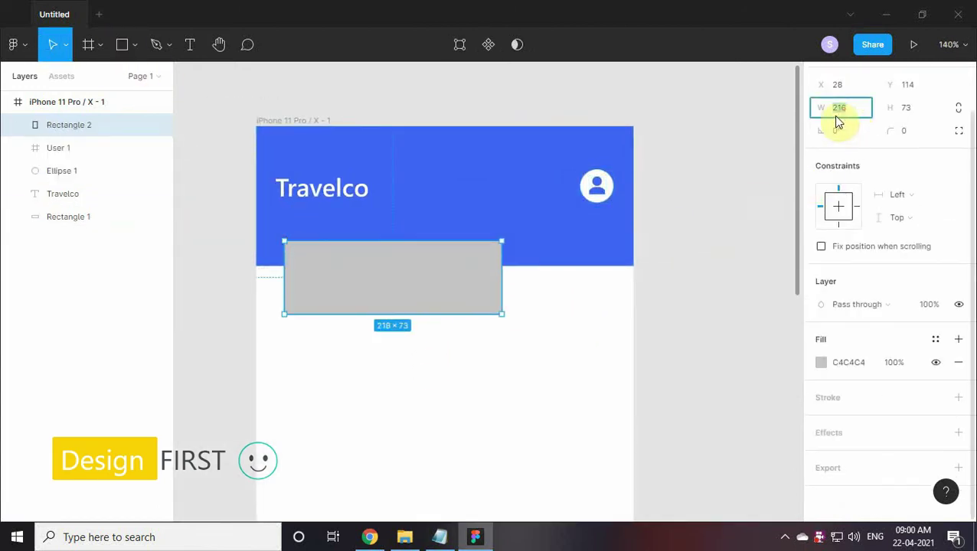
type("336")
key("Return")
left_click(907, 107)
type("49")
key("Return")
Give the bar corner radius 5 and a white fill
scroll(545, 251, "up", 1)
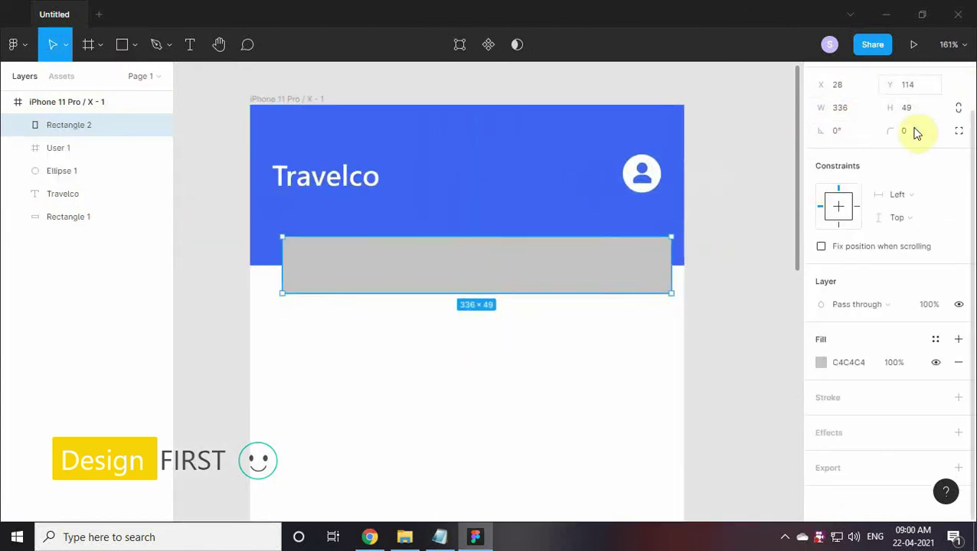
left_click(821, 364)
left_click(657, 191)
left_click(469, 244)
Add a drop shadow to the bar with blur 10 at 31% opacity
left_click(840, 433)
left_click(820, 456)
left_click(758, 448)
type("10")
key("Return")
left_click(719, 493)
type("31")
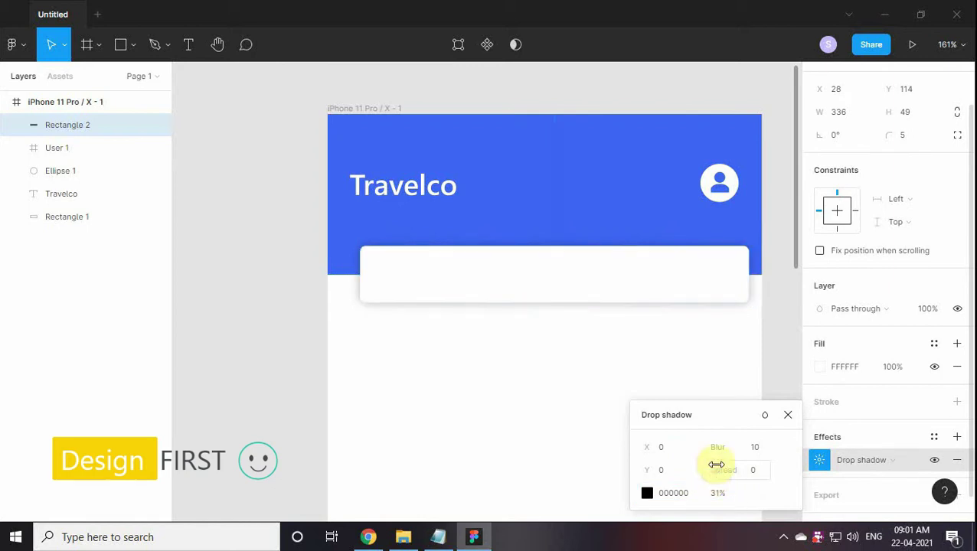
left_click(788, 414)
Centre the search bar horizontally in the frame and open the Asset for Travel Mobile folder
left_click(842, 102)
scroll(481, 344, "up", 2)
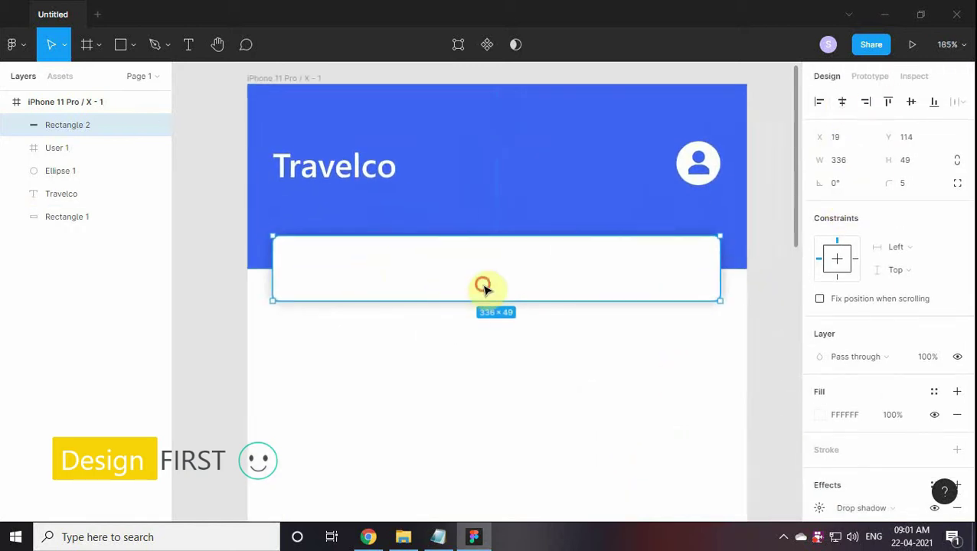
key("Escape")
left_click(482, 288)
left_click_drag(481, 285, 424, 283)
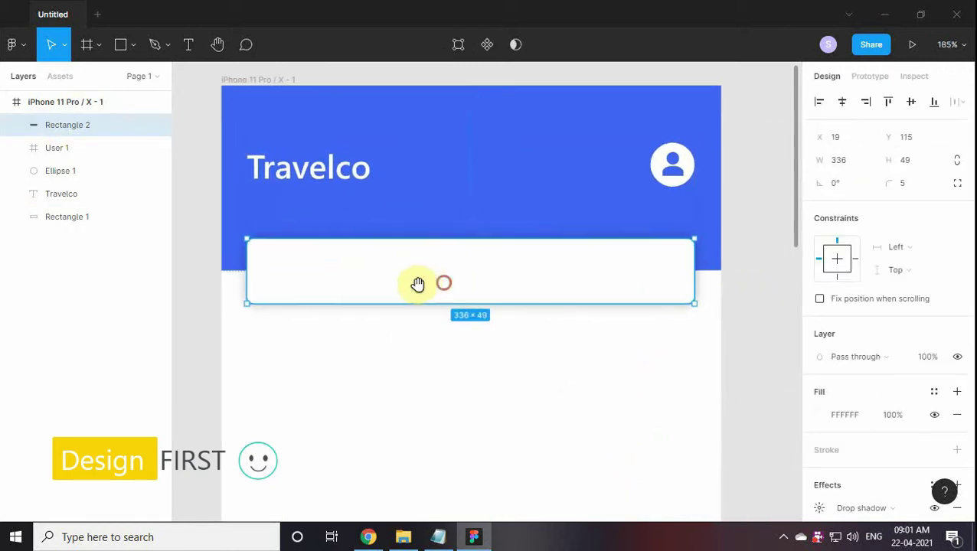
left_click(403, 536)
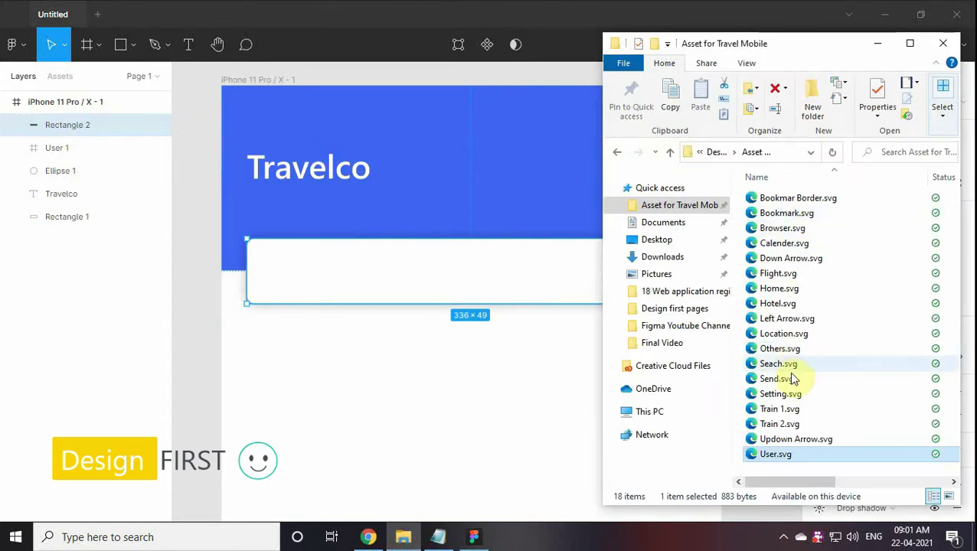
Place the Seach.svg magnifier icon at the left of the search bar
mouse_move(792, 365)
left_mouse_down()
mouse_move(517, 392)
mouse_move(277, 277)
left_mouse_up()
left_click(277, 277, "shift")
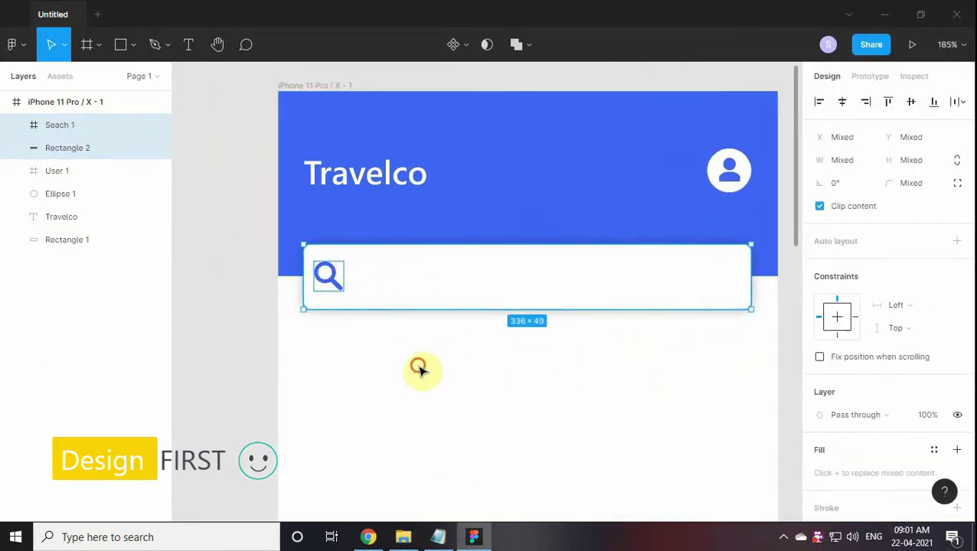
left_click(329, 289)
scroll(392, 300, "up", 3)
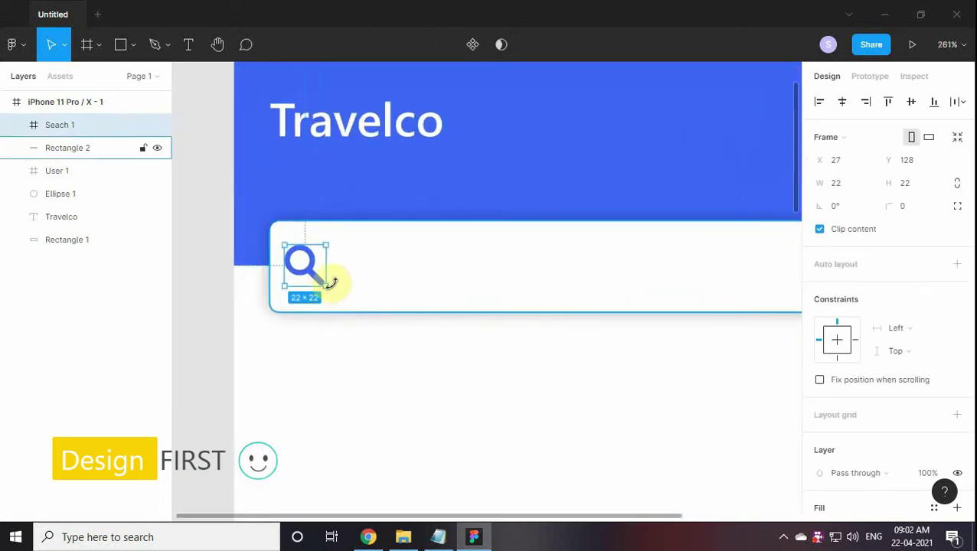
left_click_drag(422, 308, 342, 312)
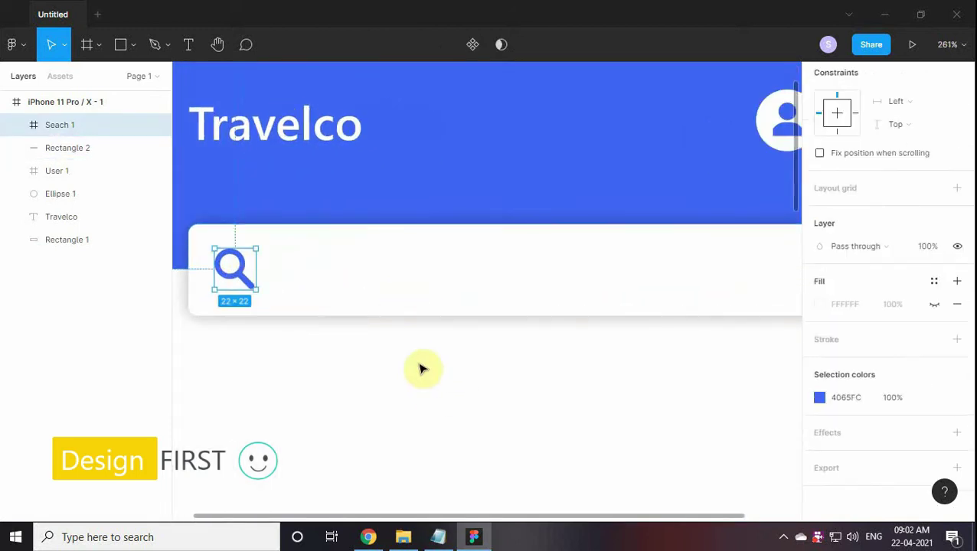
Add the placeholder text 'Where you want to go ?' inside the search bar
left_click(300, 255)
key("alt+Tab")
left_click_drag(741, 311, 577, 314)
key("ctrl+c")
left_click(825, 74)
key("ctrl+v")
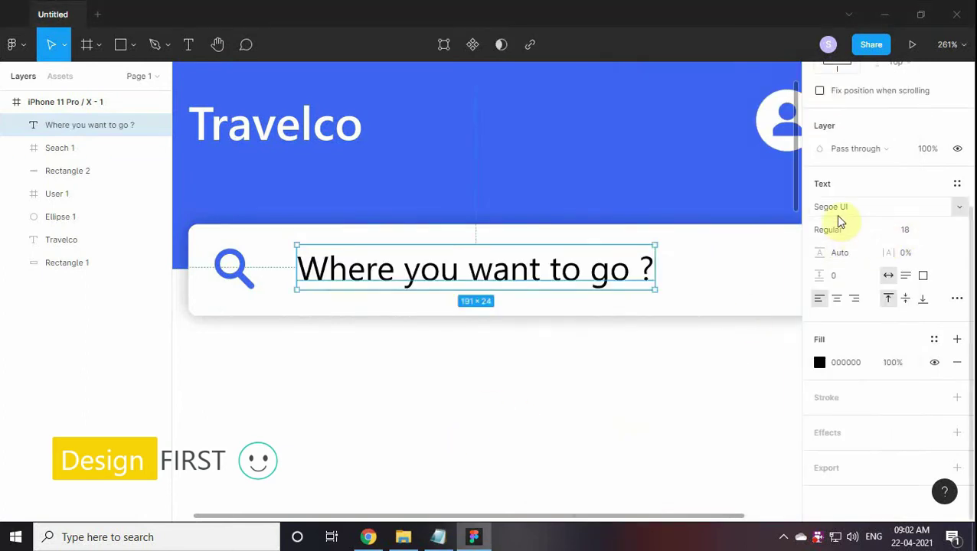
Set the placeholder text's fill to light grey CFCFCF
left_click(423, 536)
left_click(826, 75)
left_click(841, 362)
key("ctrl+v")
key("Return")
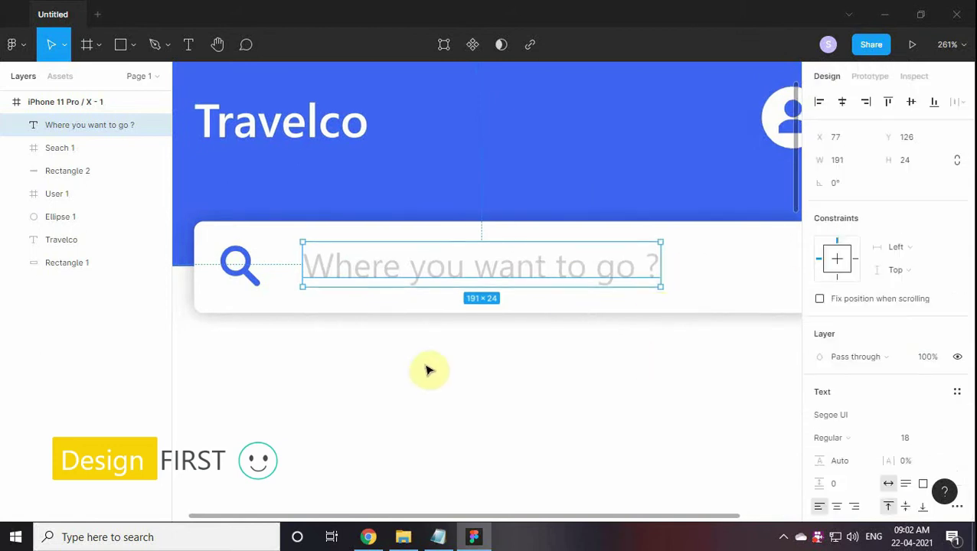
Centre the placeholder text vertically within the search bar
left_click(679, 281, "shift")
left_click(910, 105)
key("Escape")
left_click(558, 269)
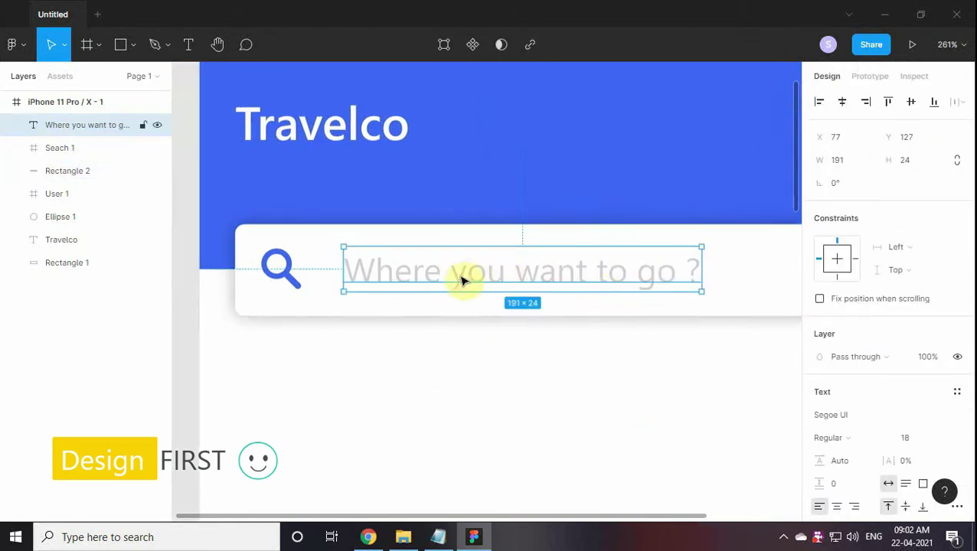
scroll(428, 306, "down", 5)
scroll(444, 393, "right", 3)
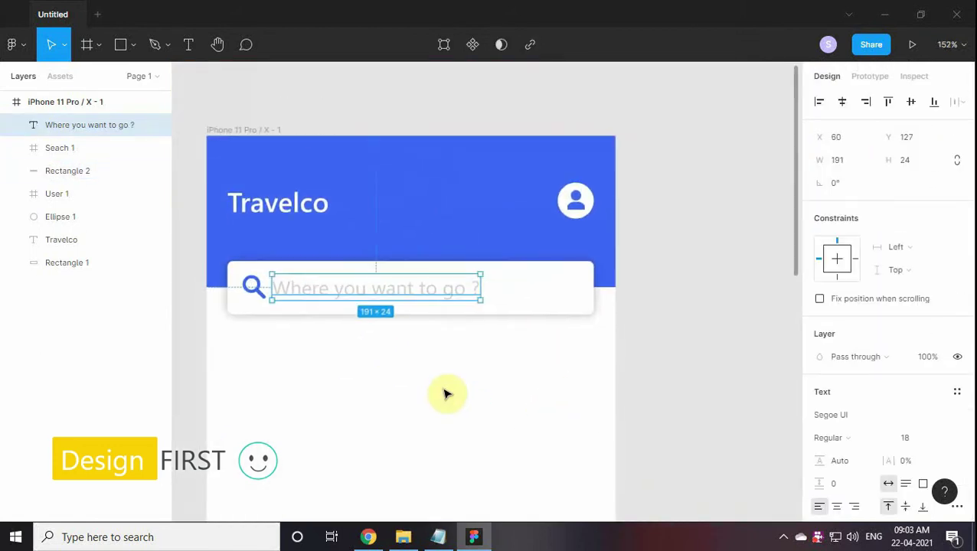
scroll(382, 352, "down", 5)
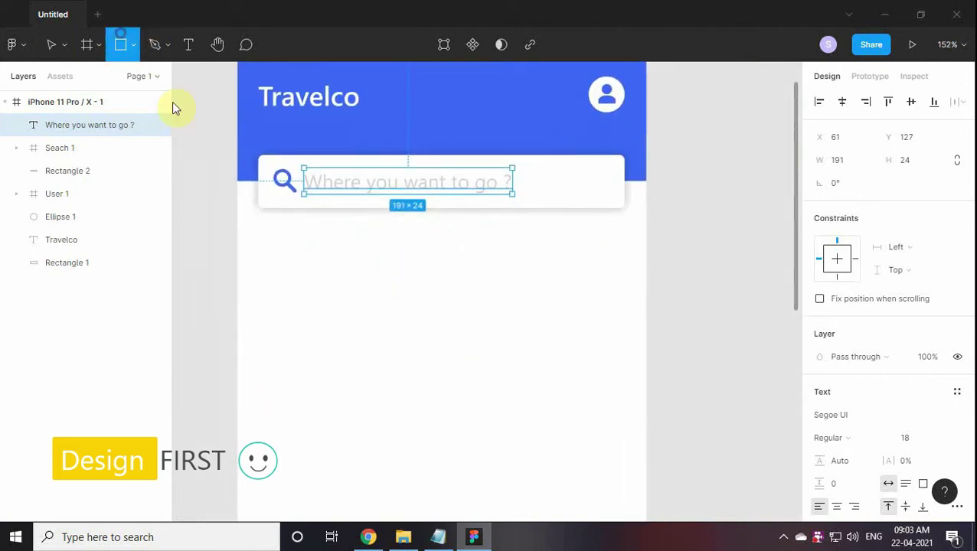
Draw a 77×81 card below the search bar with radius 15 and white fill
left_click_drag(260, 228, 301, 269)
left_click(857, 161)
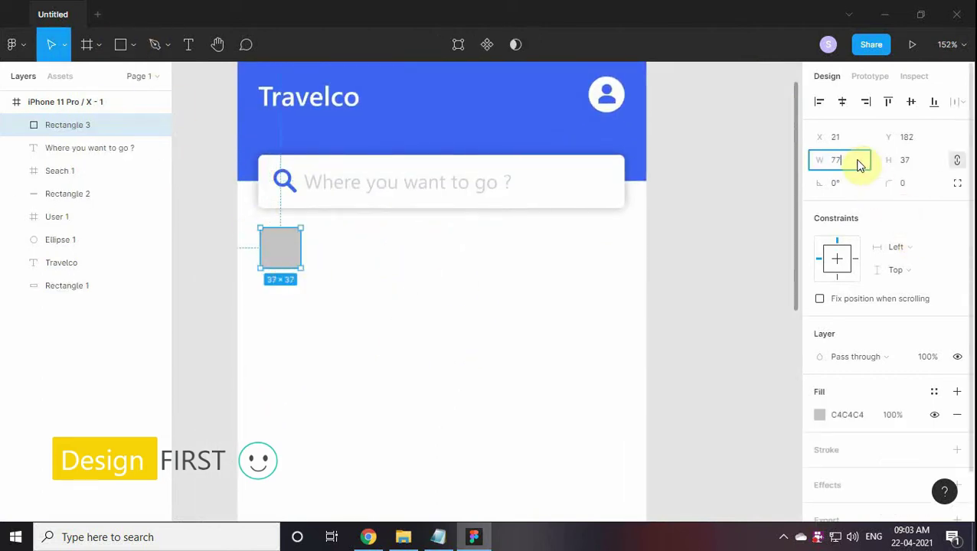
left_click(914, 162)
type("81")
key("Return")
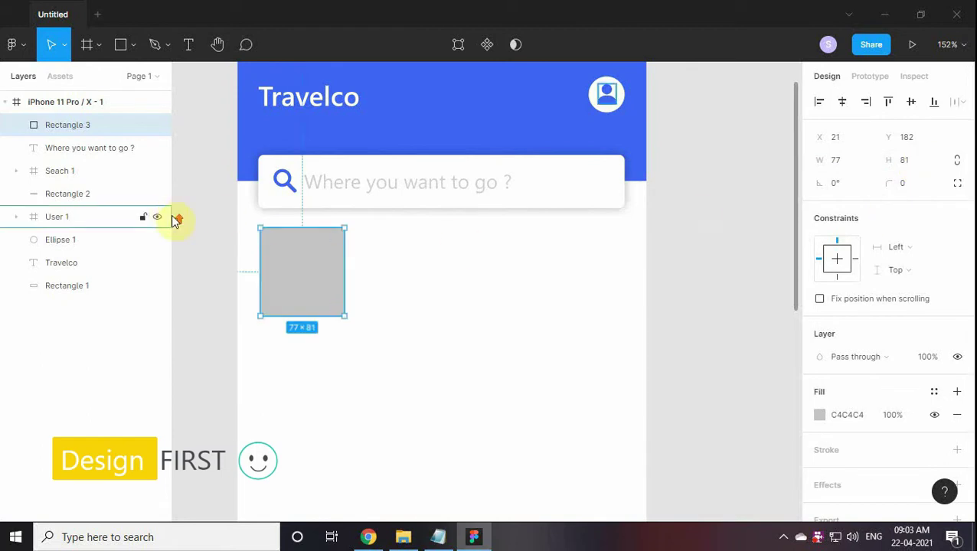
scroll(392, 268, "up", 1)
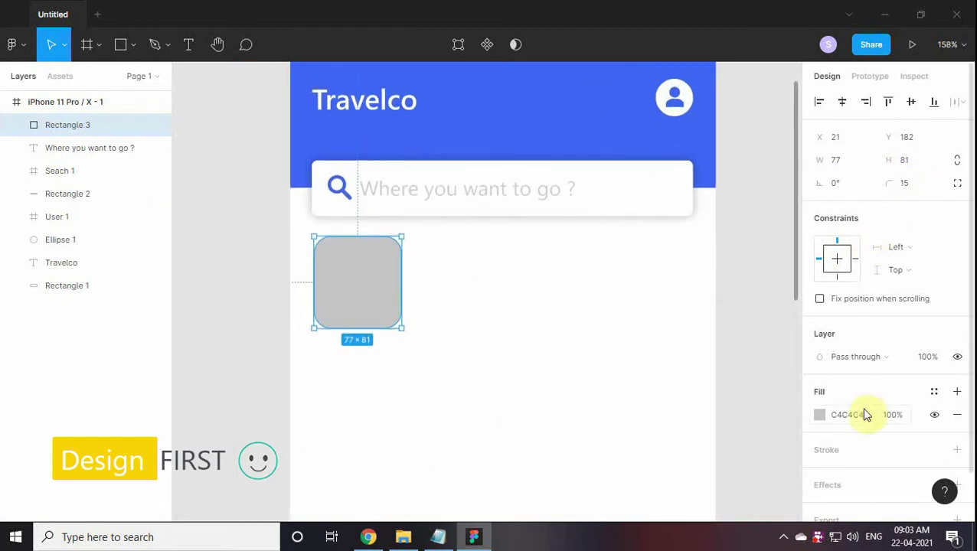
left_click(956, 485)
left_click(819, 414)
Add a drop shadow with blur 20 to the card
left_click(788, 149)
scroll(819, 428, "down", 1)
left_click(818, 437)
left_click(689, 470)
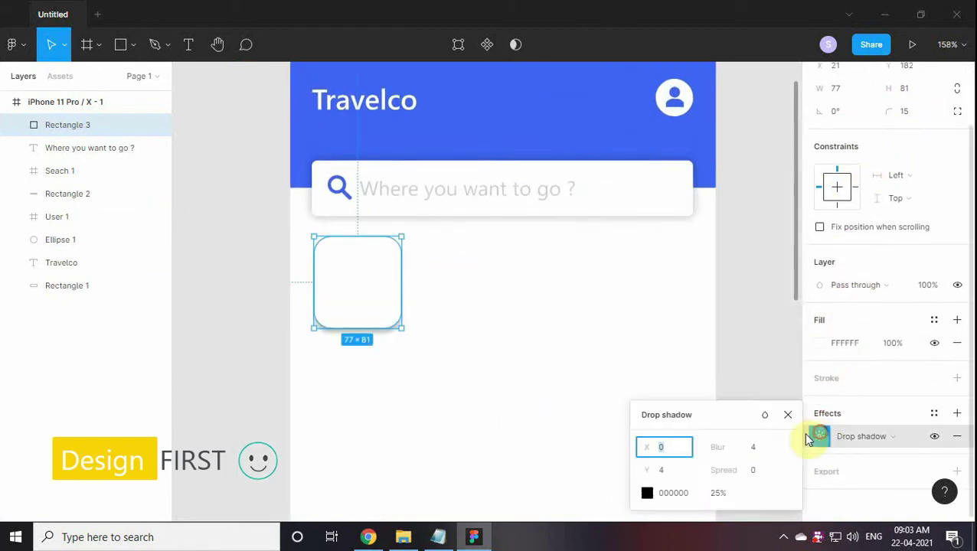
left_click(746, 453)
type("20")
left_click(716, 495)
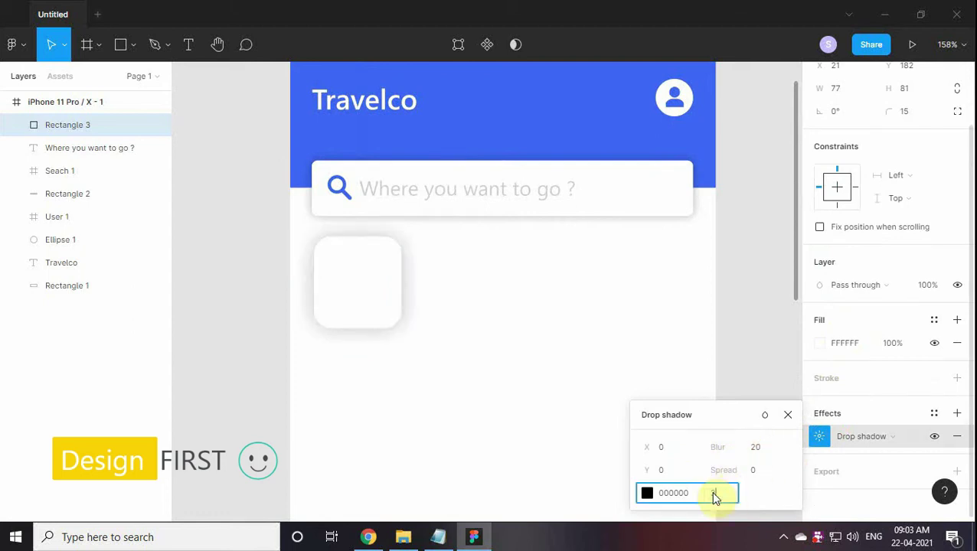
left_click(787, 414)
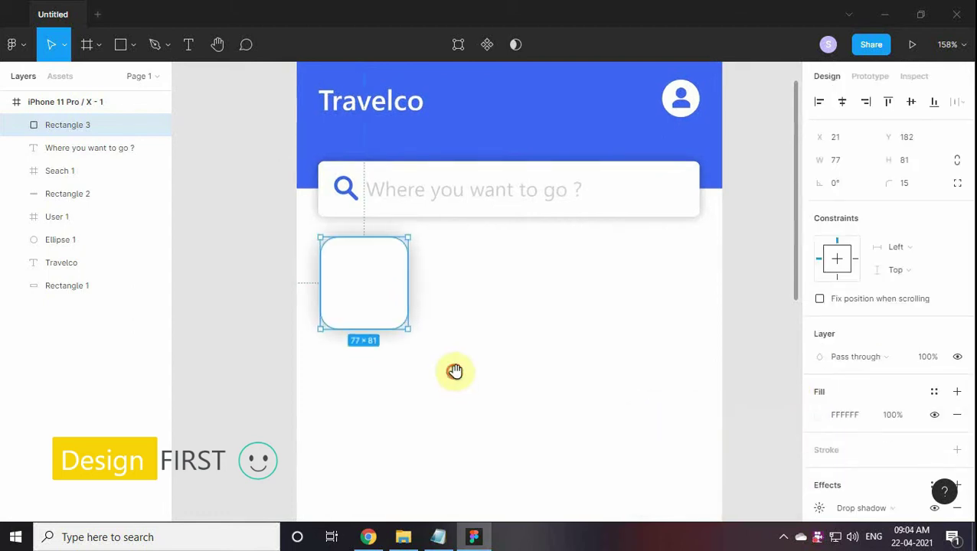
Move the card below the search bar and duplicate it twice into a spaced row of three
scroll(403, 308, "up", 1)
mouse_move(403, 307)
left_mouse_down()
mouse_move(392, 318)
mouse_move(537, 295)
left_mouse_up()
key("ctrl+d")
scroll(476, 314, "right", 2)
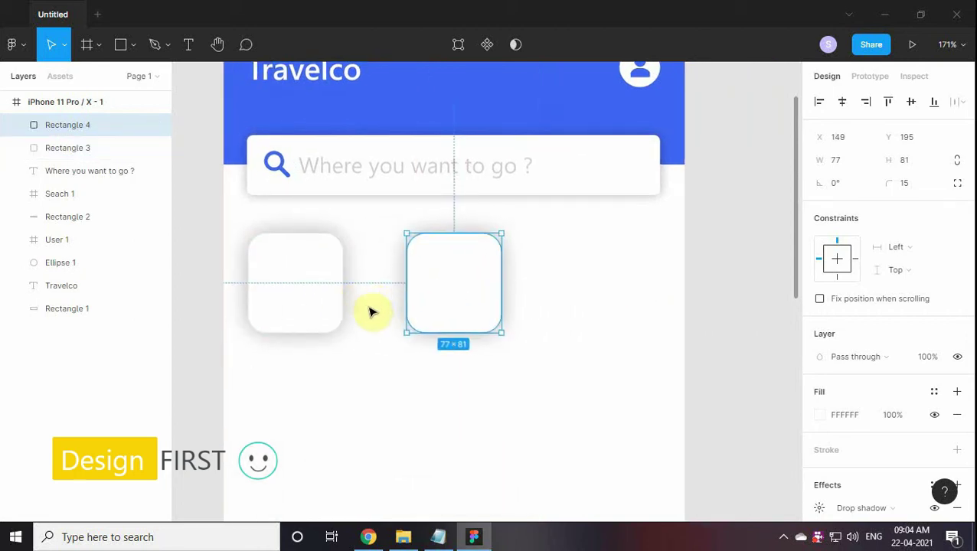
key("ctrl+d")
left_click(511, 403)
left_click(403, 537)
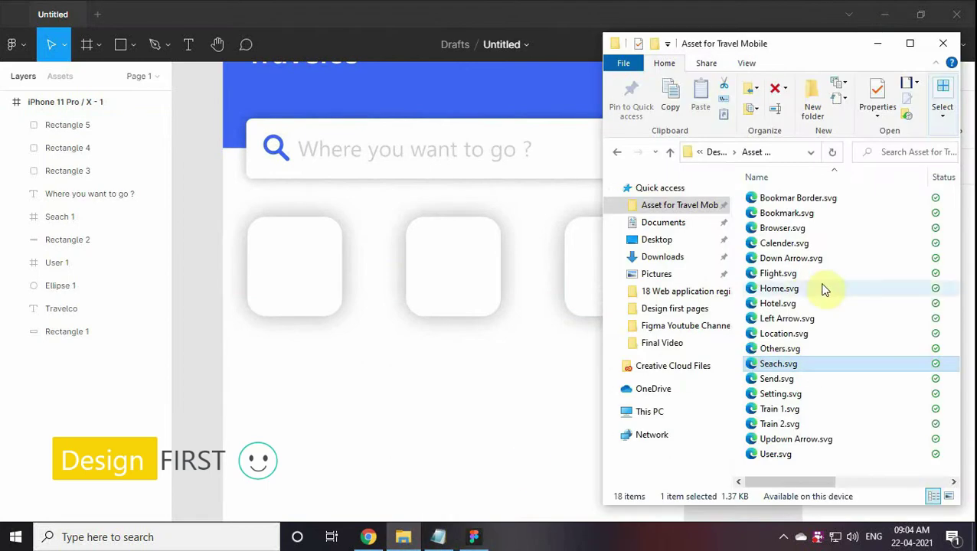
Import the Flight, Train 1 and Hotel SVG icons onto the canvas
left_click(796, 277)
left_click(788, 410, "ctrl")
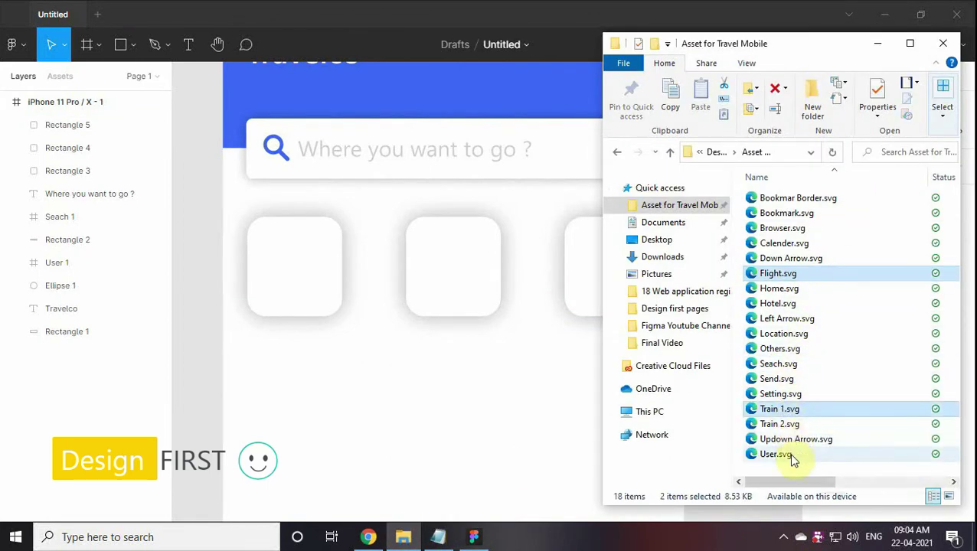
left_click(788, 304, "ctrl")
mouse_move(789, 304)
left_mouse_down()
mouse_move(474, 339)
mouse_move(490, 340)
left_mouse_up()
scroll(534, 322, "up", 3)
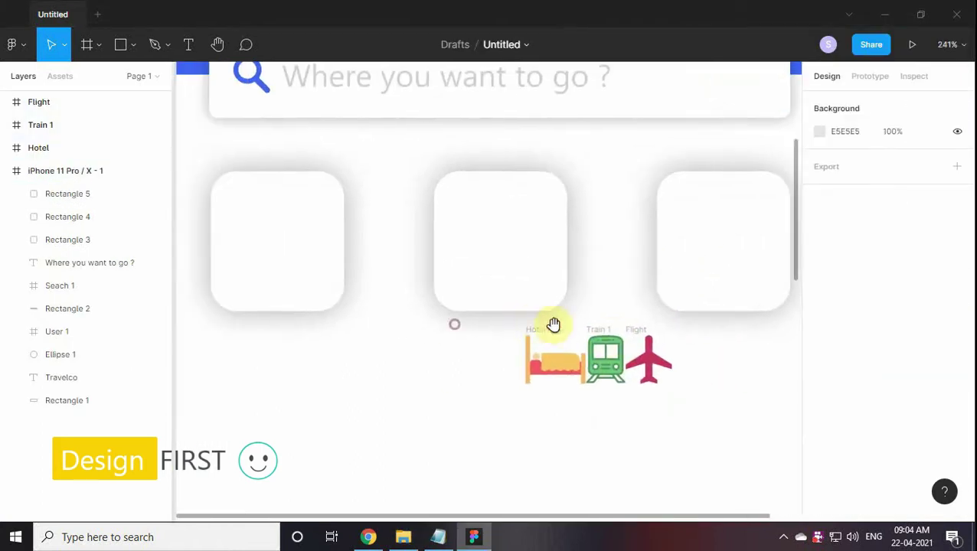
Convert the train icon to a group and place it in the right card
right_click(596, 356)
left_click(576, 305)
left_click(827, 137)
left_click(846, 99)
left_click_drag(605, 342, 693, 284)
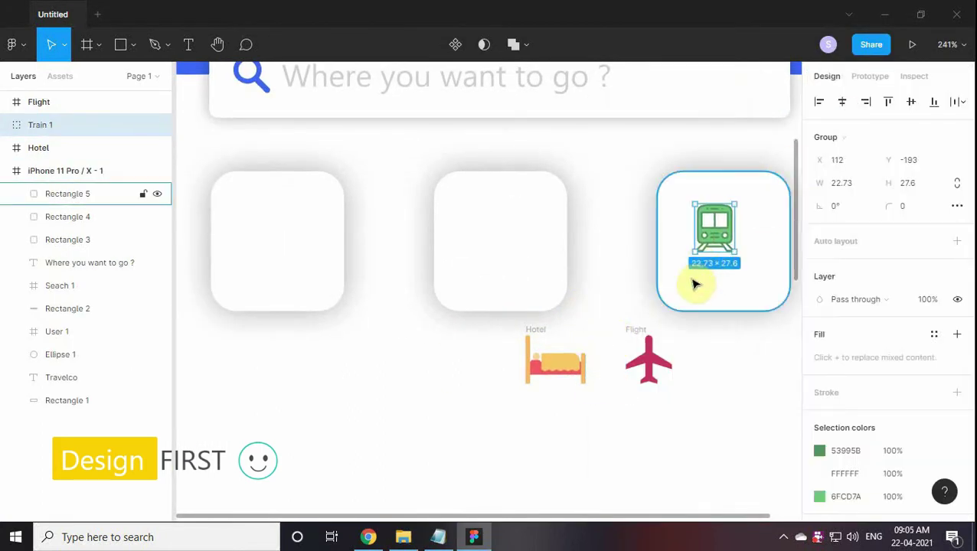
Convert the Flight icon to a group and place the airplane in the left card
left_click(693, 283, "shift")
left_click(841, 101)
double_click(649, 358)
key("Escape")
scroll(683, 328, "up", 1)
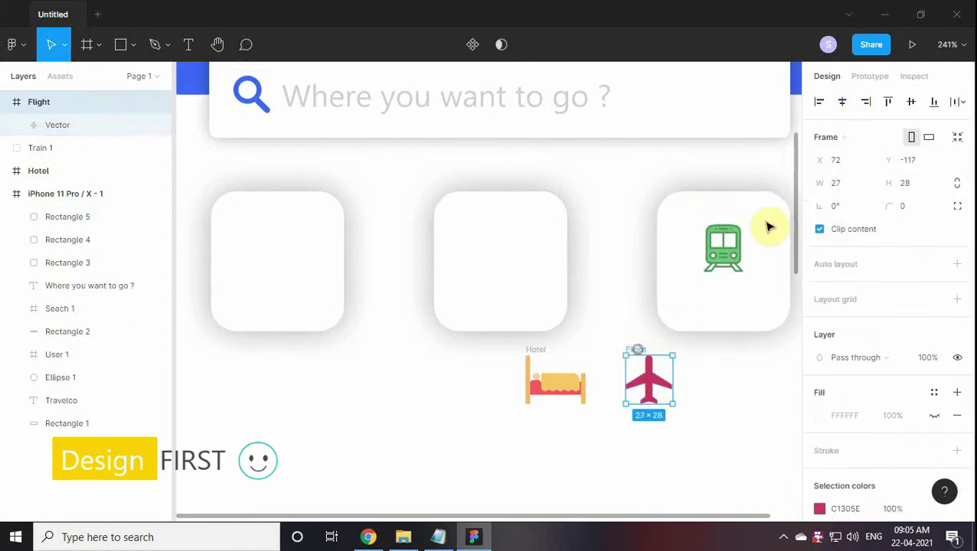
left_click(827, 137)
left_click(846, 100)
left_click_drag(667, 353, 302, 241)
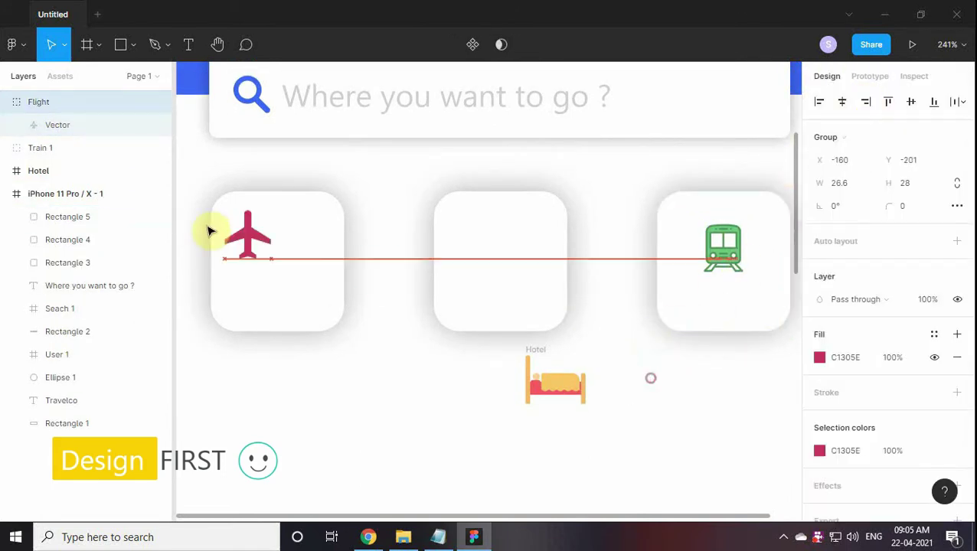
Convert the Hotel icon to a group and place the bed in the middle card
left_click(533, 350)
left_click(827, 137)
left_click(842, 99)
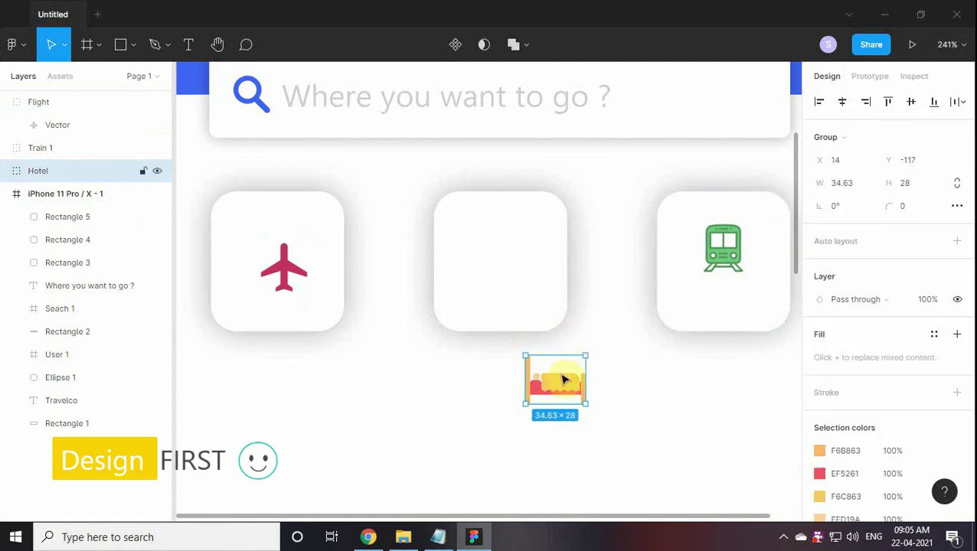
left_click_drag(554, 379, 506, 247)
Move the three icons into the iPhone frame
left_click(455, 297, "shift")
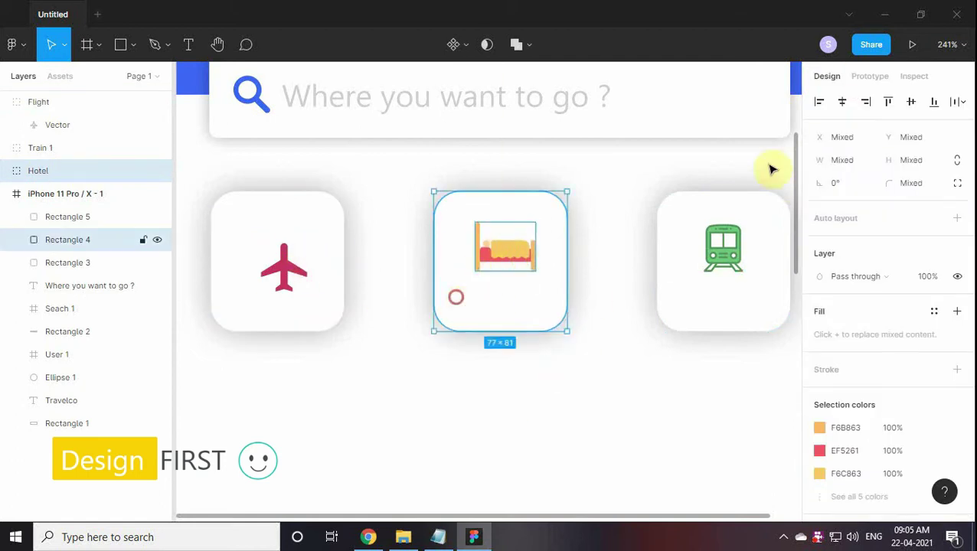
left_click(333, 285)
left_click(285, 276)
scroll(286, 275, "up", 2)
scroll(285, 276, "up", 2)
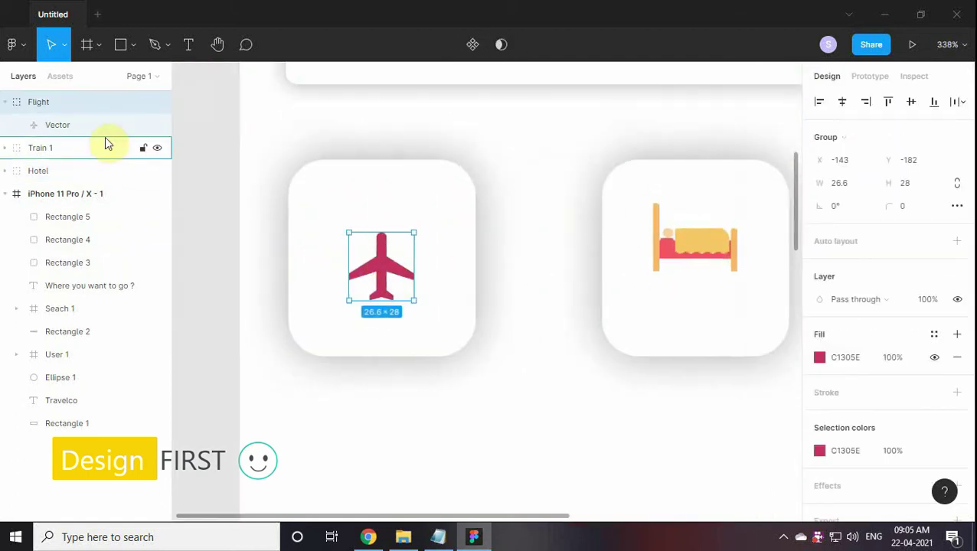
left_click_drag(43, 214, 69, 186)
left_click_drag(42, 102, 54, 127)
Level the airplane, bed and train icons within their cards
left_click(384, 266)
scroll(384, 266, "up", 1)
left_click_drag(384, 266, 381, 233)
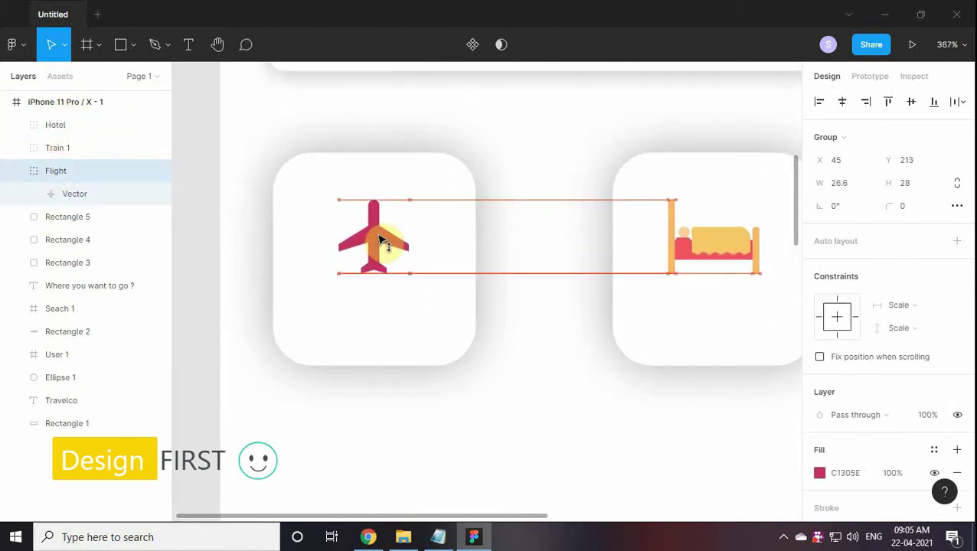
scroll(437, 261, "right", 2)
left_click(617, 266)
left_click_drag(616, 266, 599, 247)
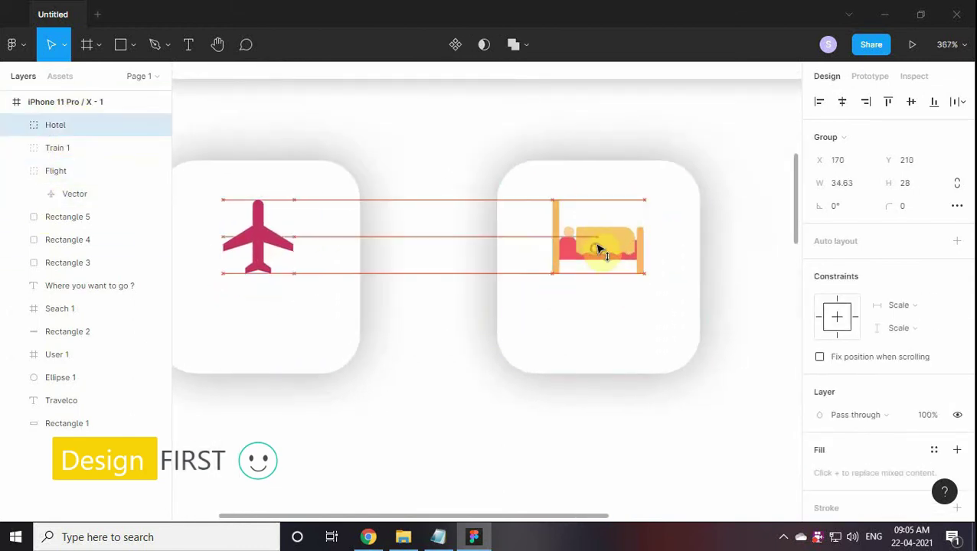
scroll(544, 272, "right", 5)
left_click(538, 286)
left_click_drag(538, 286, 536, 276)
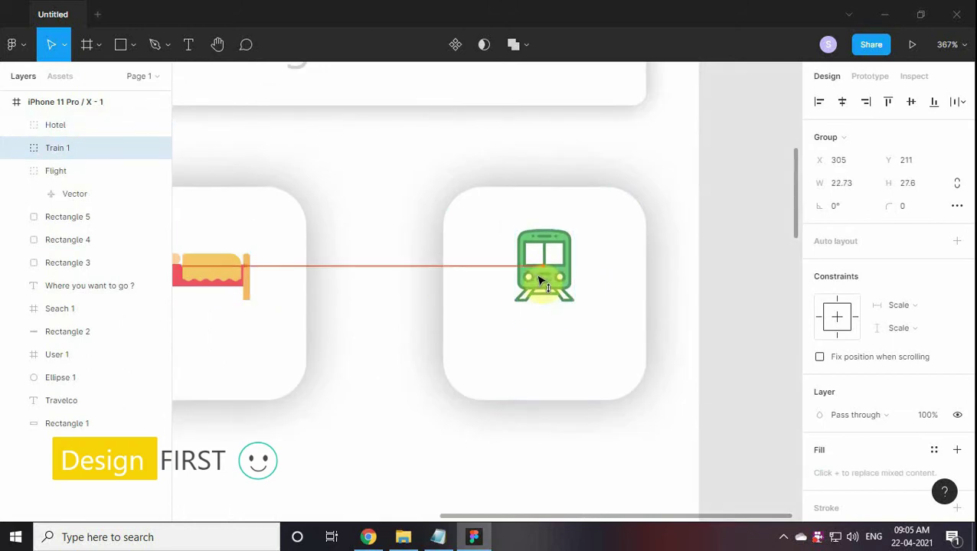
scroll(567, 324, "down", 3)
left_click(514, 381)
scroll(561, 356, "down", 1)
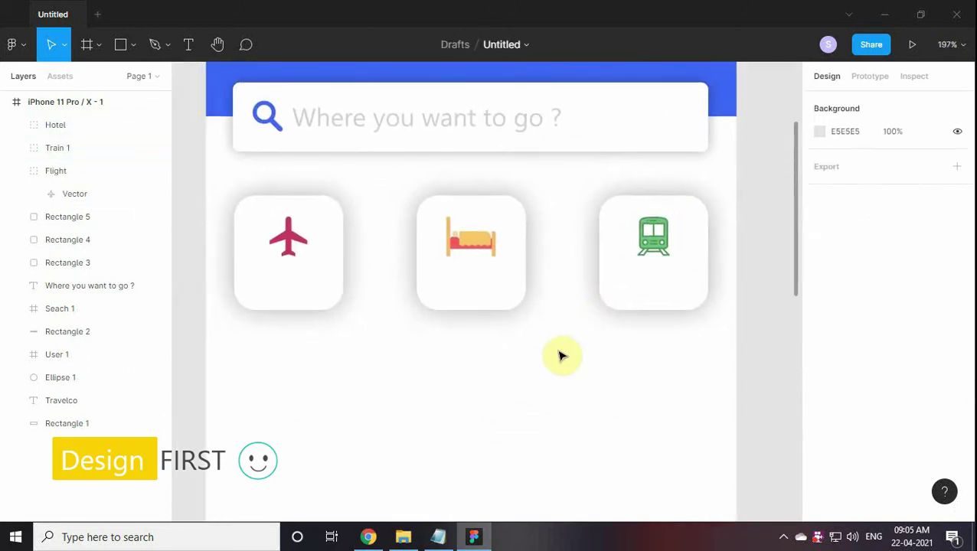
Paste a 'Flight' label into the left card and centre it in the card
left_click(257, 271)
left_click(437, 537)
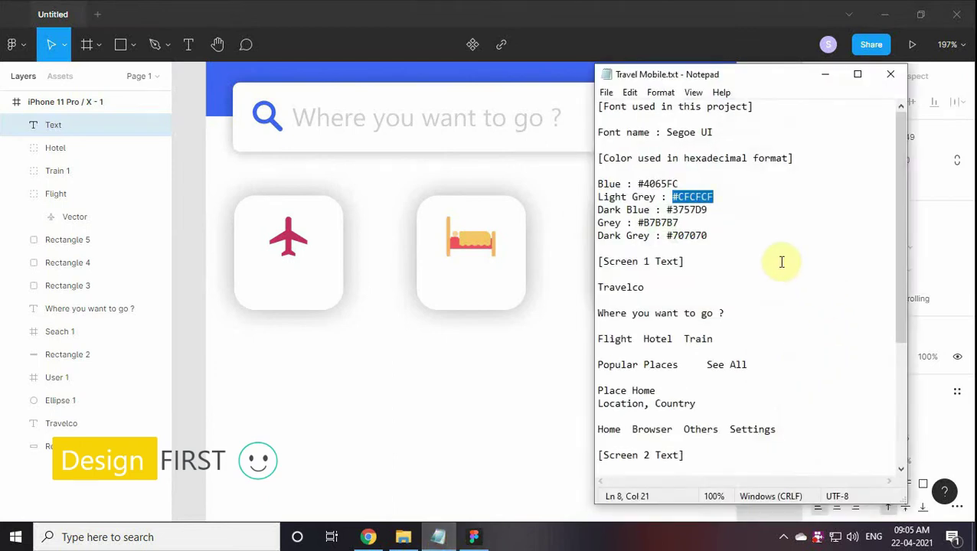
scroll(719, 359, "down", 1)
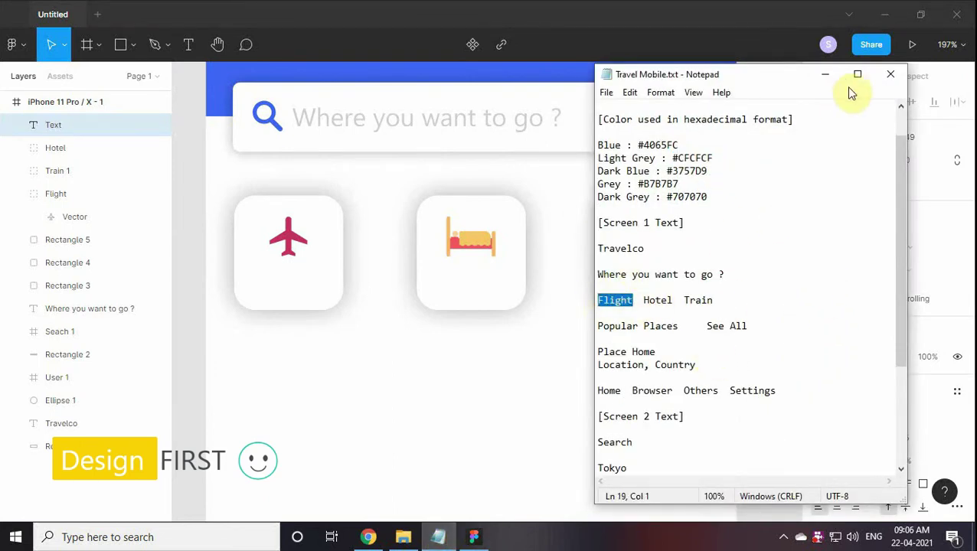
left_click(825, 74)
type("Flight")
key("Escape")
scroll(399, 342, "up", 2)
left_click(459, 283, "shift")
key("alt+h")
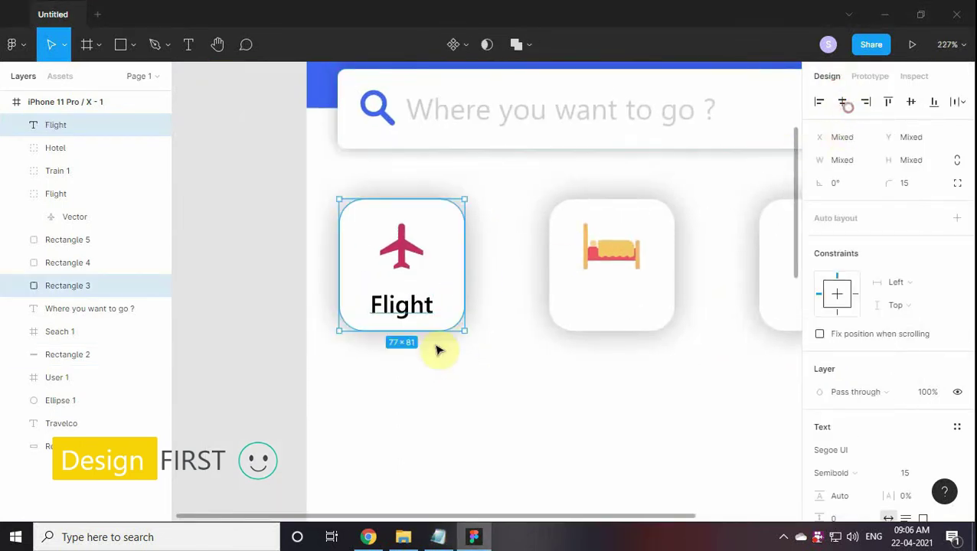
left_click(459, 318, "shift")
scroll(413, 322, "up", 1)
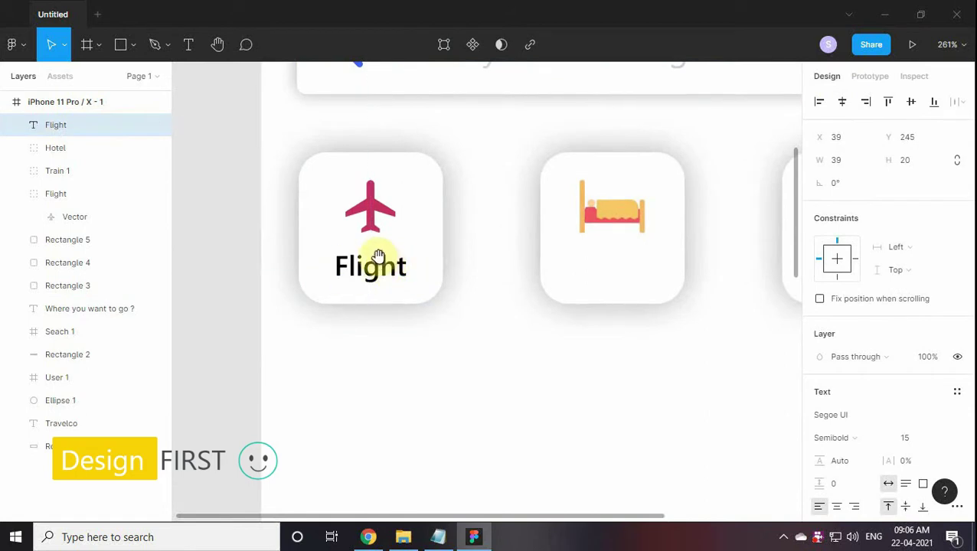
scroll(380, 261, "right", 3)
Paste a 'Hotel' label into the middle card under the bed icon
key("t")
left_click(534, 261)
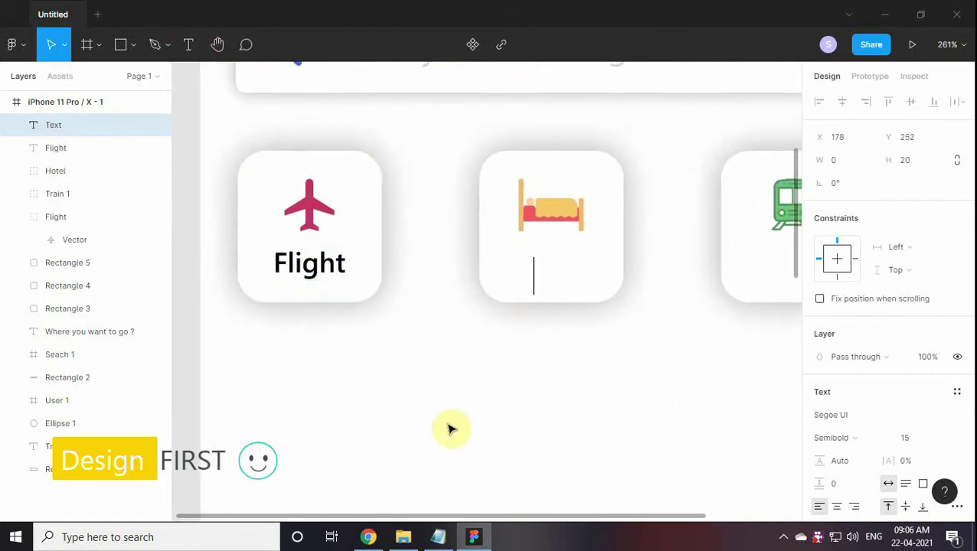
left_click(438, 537)
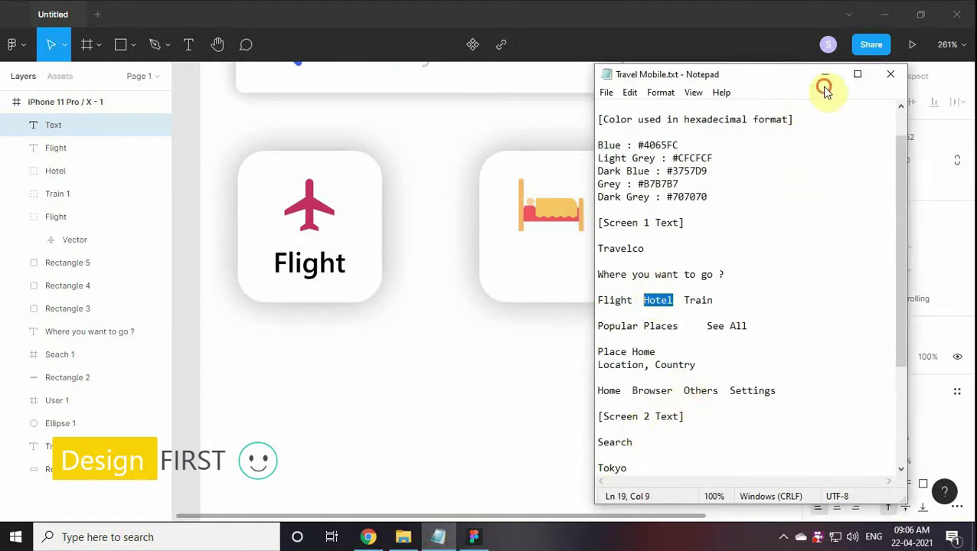
left_click(824, 75)
type("Hotel")
key("Escape")
left_click_drag(576, 269, 567, 265)
left_click(613, 229, "shift")
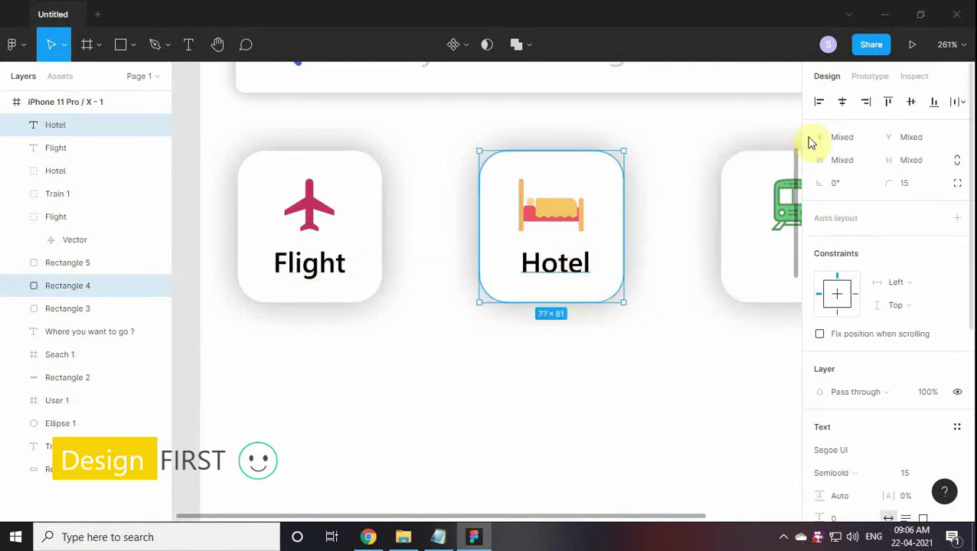
scroll(521, 311, "right", 5)
Paste a 'Train' label into the right card under the train icon
left_click(521, 321)
left_click(438, 537)
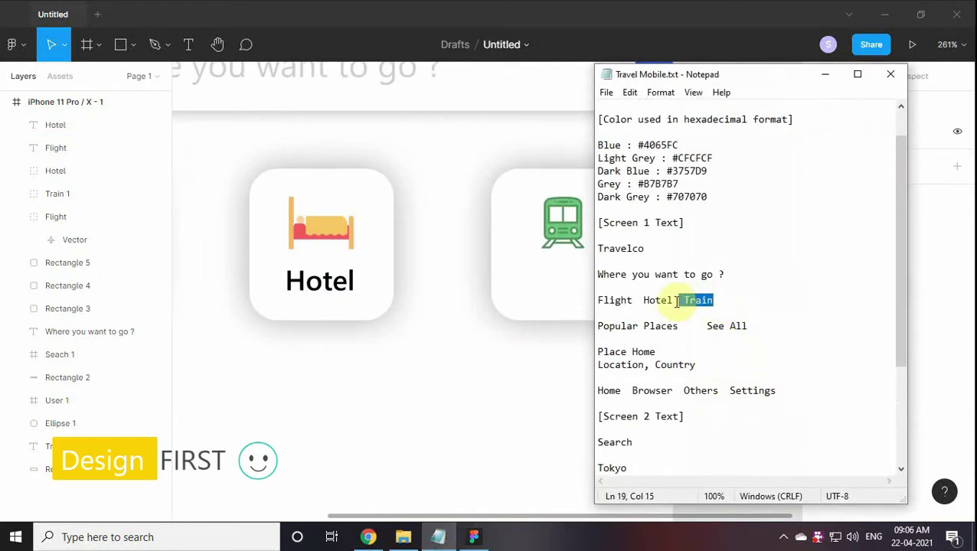
left_click(823, 79)
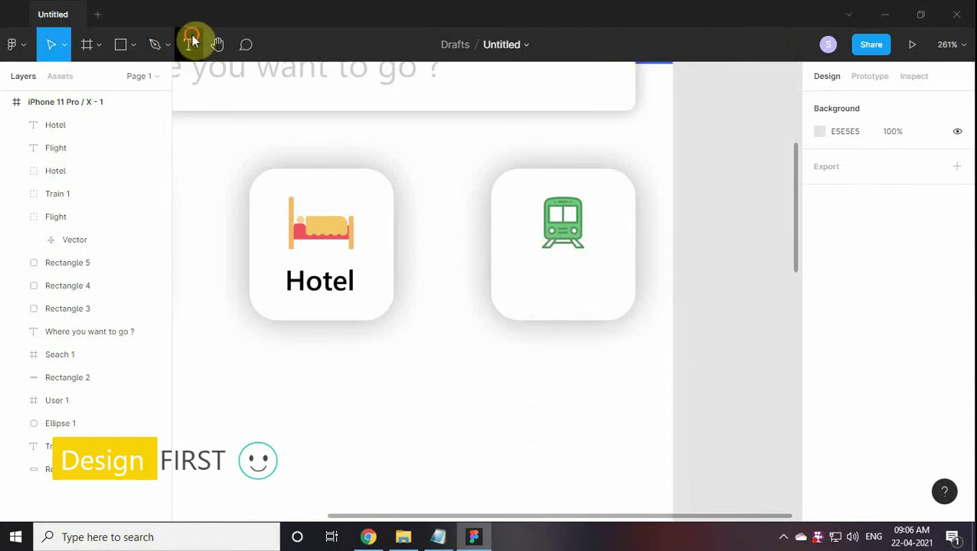
left_click(524, 268)
type("Train")
key("Escape")
left_click_drag(577, 286, 579, 285)
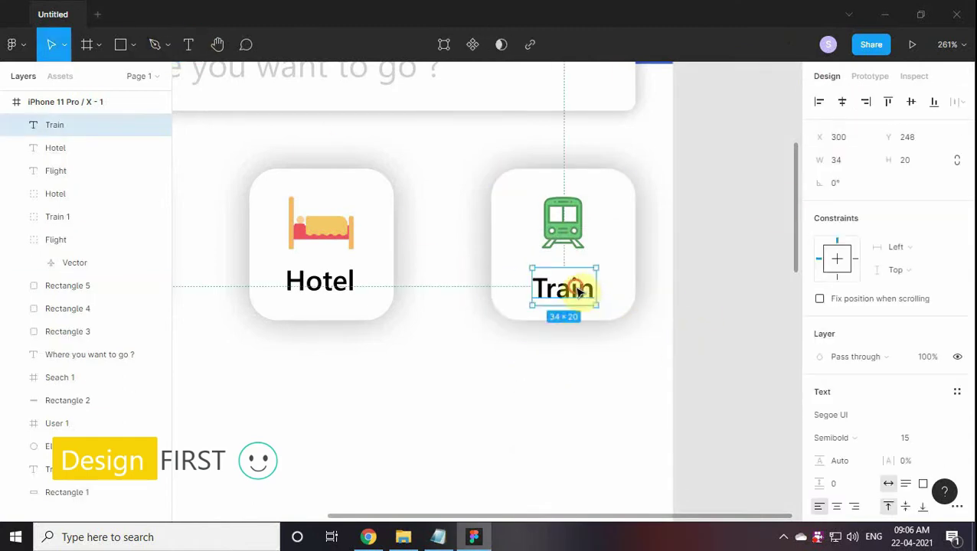
left_click(563, 327)
scroll(563, 327, "down", 3)
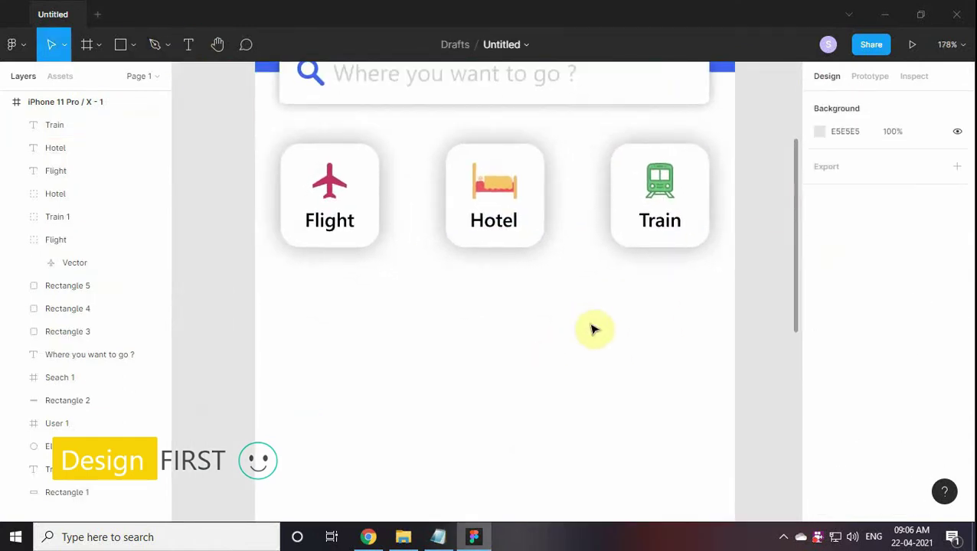
left_click(438, 537)
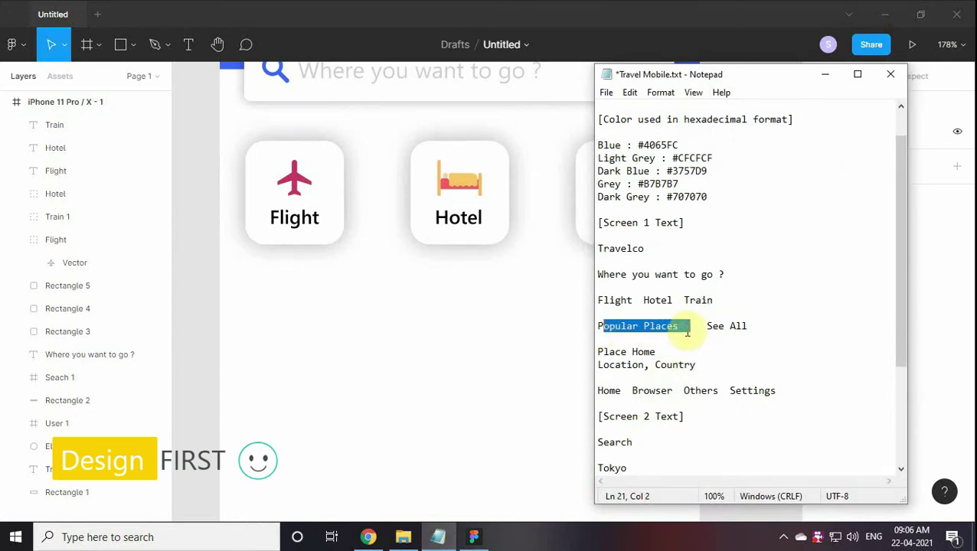
Paste a 'Popular Places' heading below the cards, aligned with their left edge
left_click(825, 74)
key("t")
left_click(244, 278)
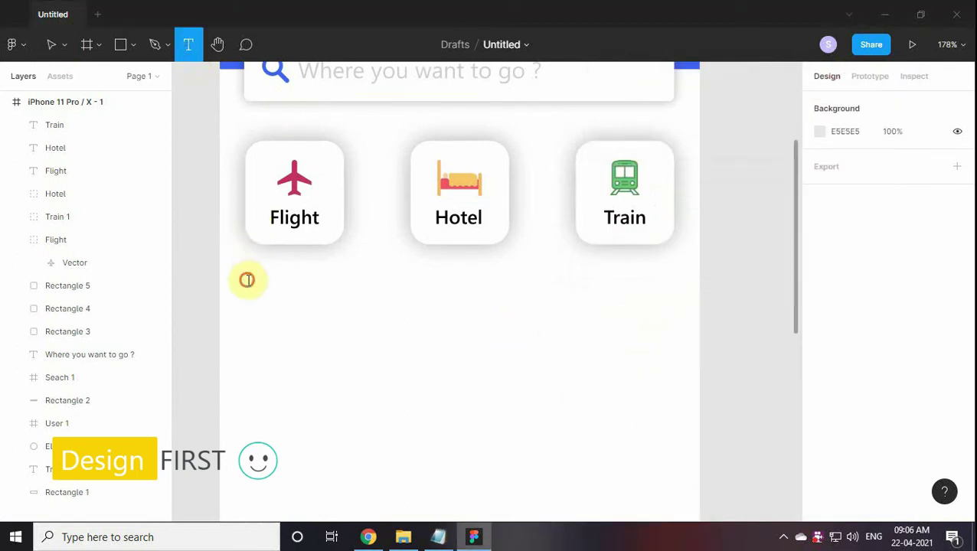
type("Popular Places")
key("Escape")
scroll(388, 349, "up", 2)
scroll(350, 289, "up", 1)
left_click_drag(354, 289, 351, 335)
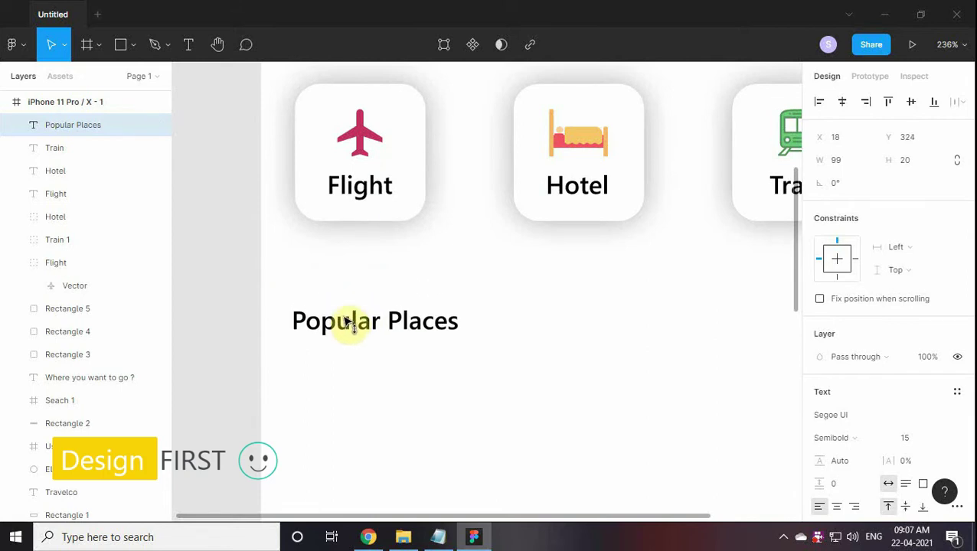
scroll(349, 301, "right", 1)
Make the Popular Places heading Bold at size 18
left_click(855, 442)
left_click(850, 371)
key("Return")
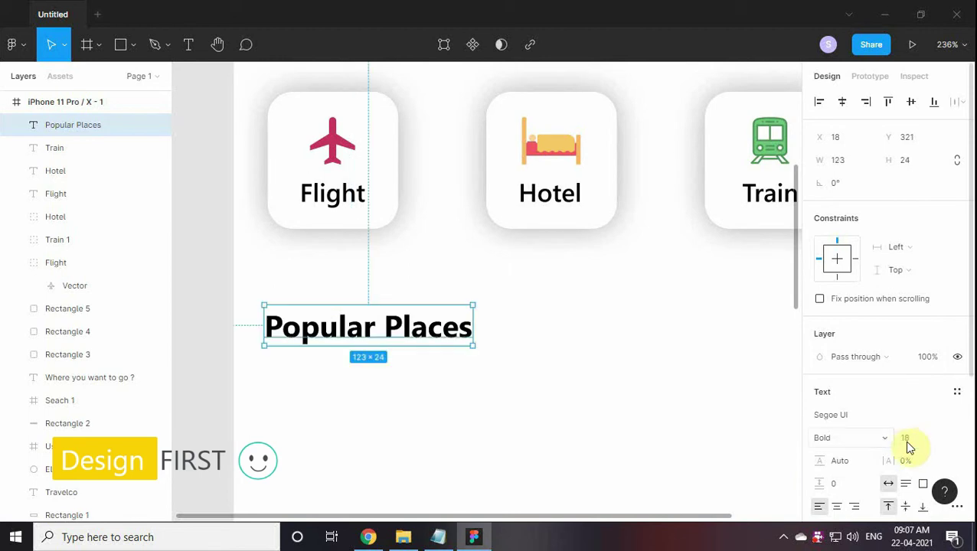
scroll(595, 379, "down", 2)
key("Right")
key("Right")
scroll(598, 381, "down", 3)
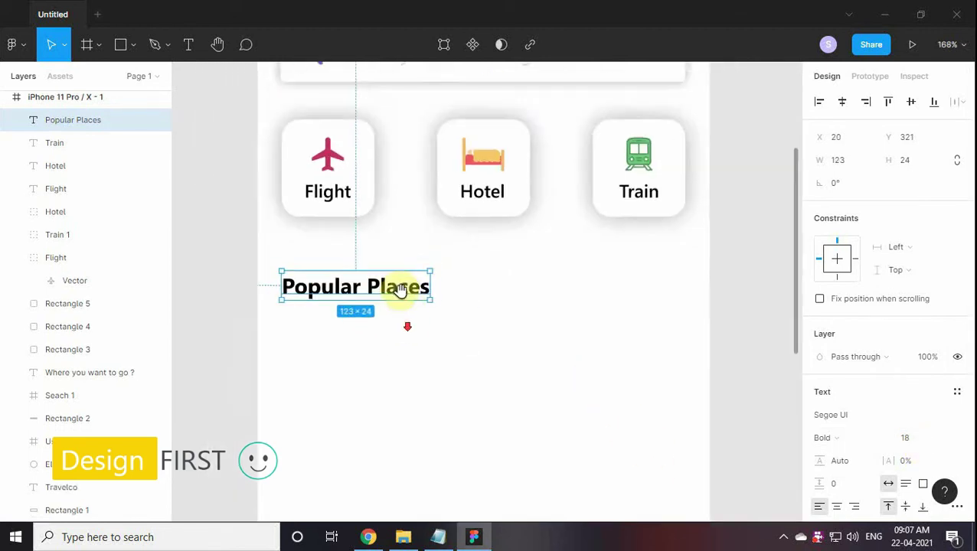
Paste a 'See All' text beside the heading
left_click(438, 536)
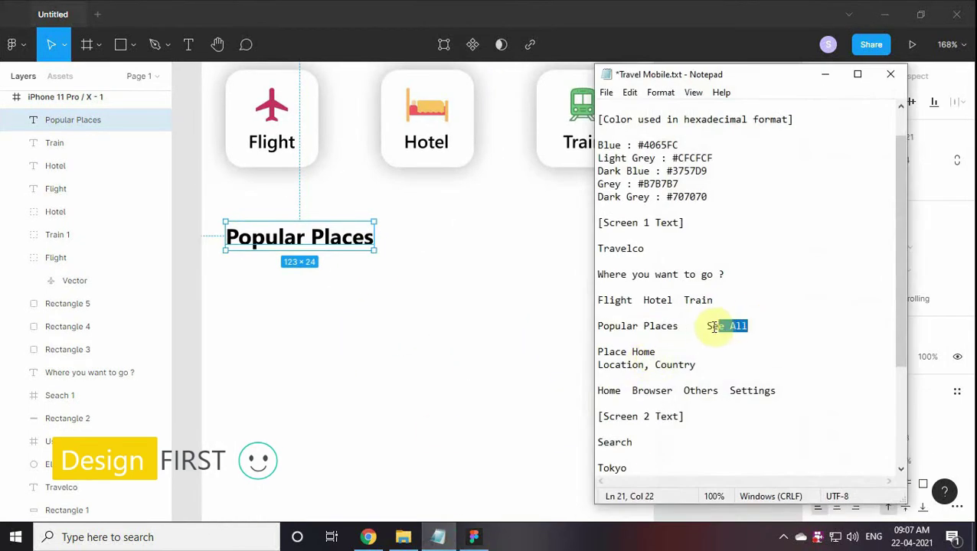
left_click(825, 74)
left_click(188, 45)
left_click(468, 236)
type("See All")
key("Escape")
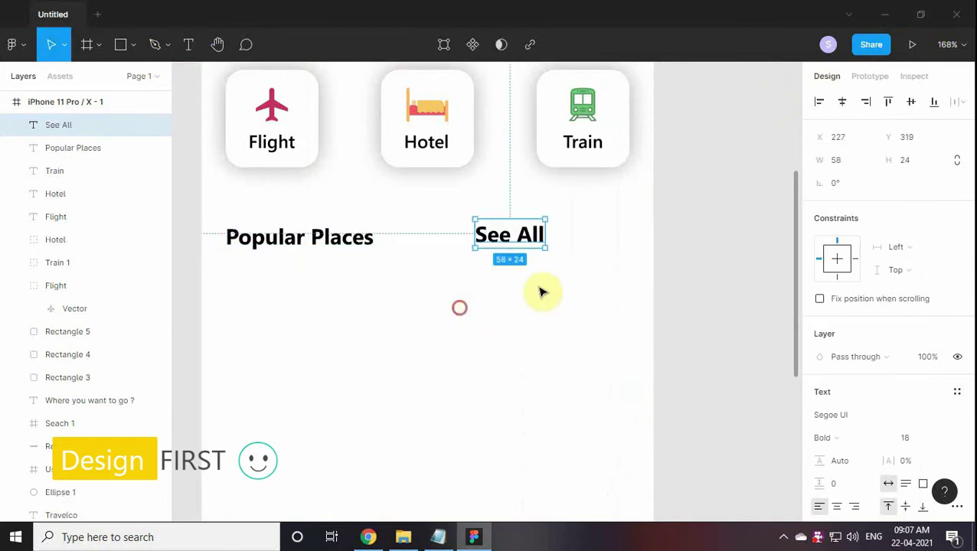
scroll(808, 433, "down", 2)
Fill See All with #4065FC and move it to the row's right end
left_click(438, 536)
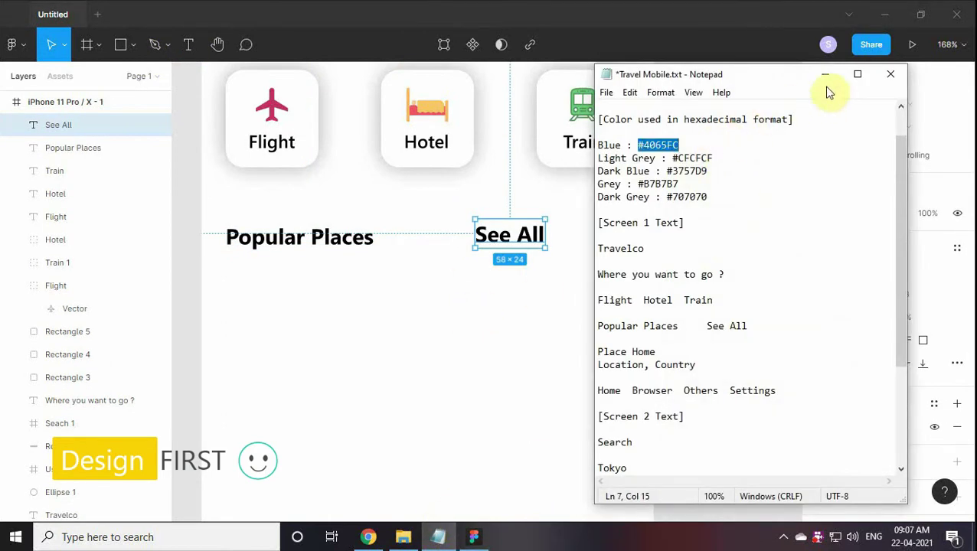
left_click(825, 74)
left_click(849, 425)
key("ctrl+v")
key("Return")
left_click(548, 229)
left_click_drag(548, 229, 576, 243)
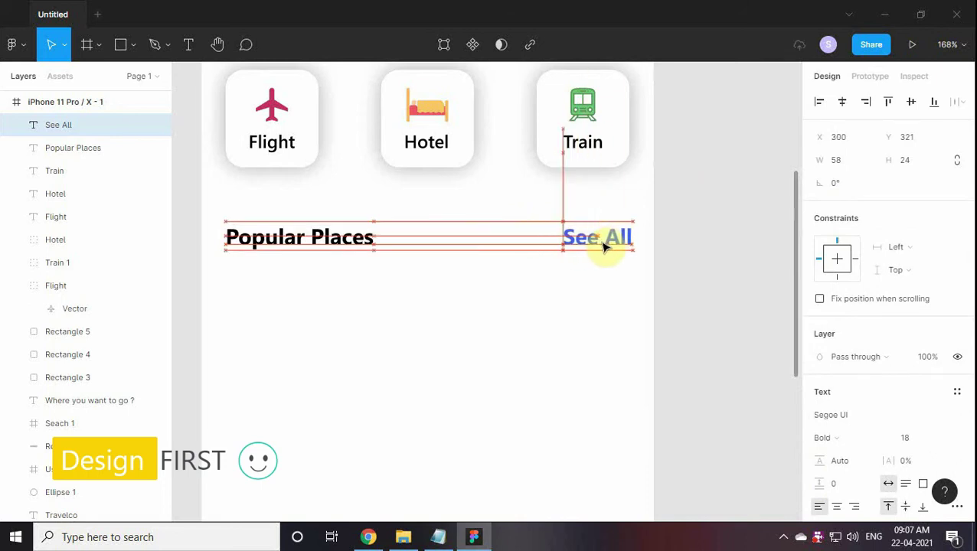
scroll(545, 332, "down", 2)
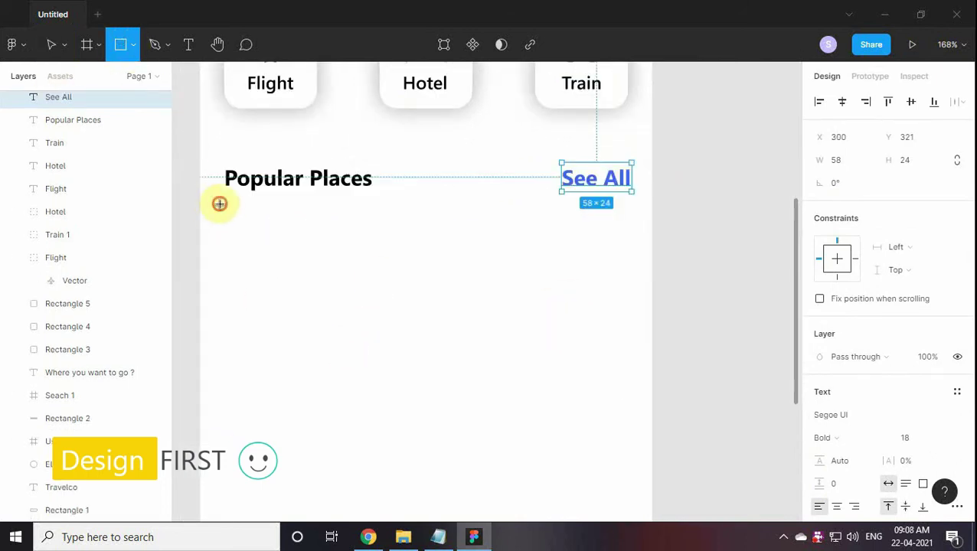
Draw a 337×233 rectangle just below the Popular Places heading
left_click_drag(220, 204, 426, 362)
key("Return")
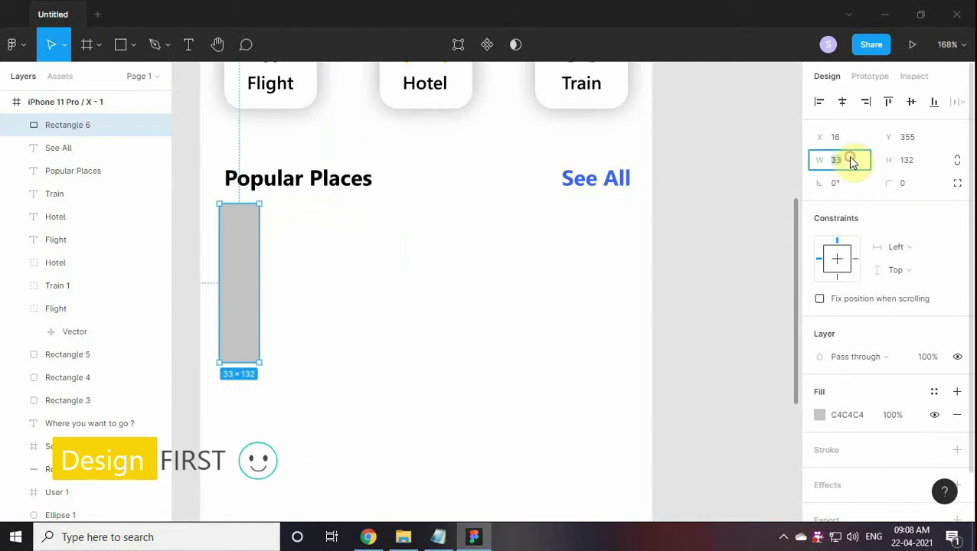
type("337")
key("Return")
left_click(907, 159)
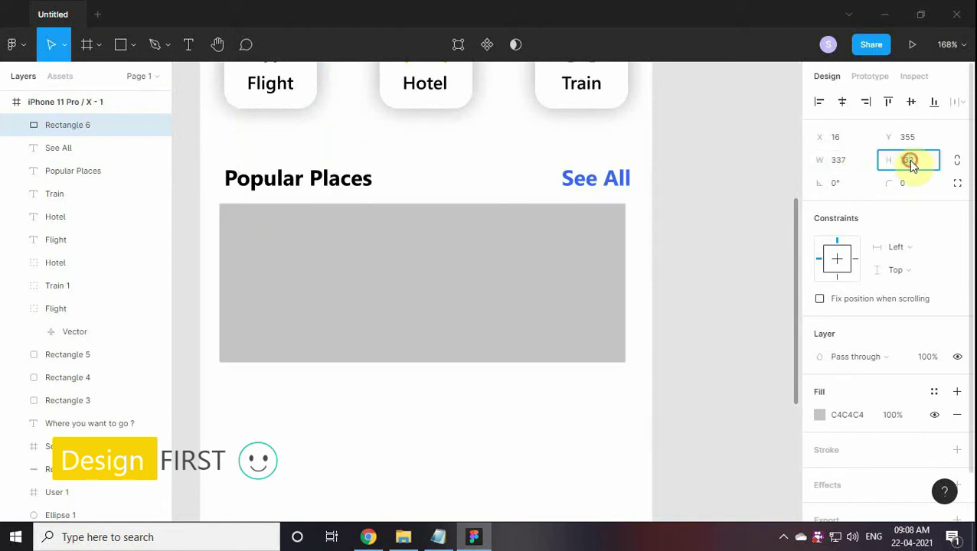
type("233")
key("Return")
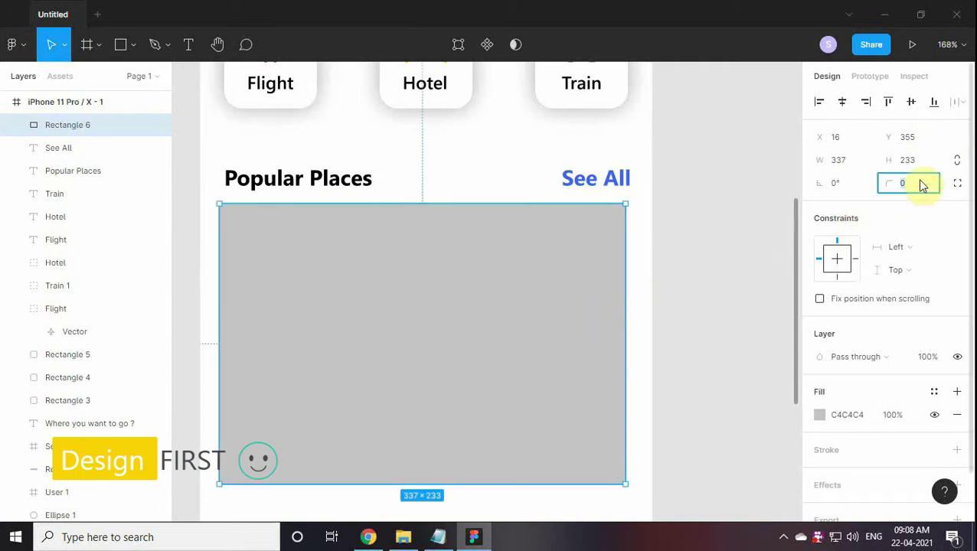
scroll(501, 311, "down", 2)
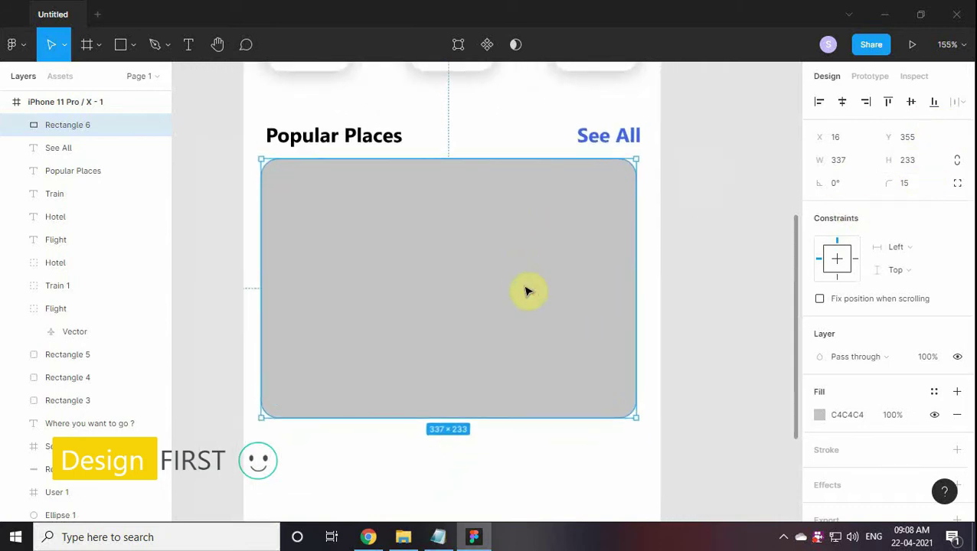
mouse_move(597, 233)
left_mouse_down()
mouse_move(601, 255)
mouse_move(599, 244)
left_mouse_up()
scroll(811, 435, "down", 1)
Add a drop shadow with Y offset 0 and blur 20
left_click(819, 433)
key("Tab")
type("0")
key("Tab")
type("20")
key("Tab")
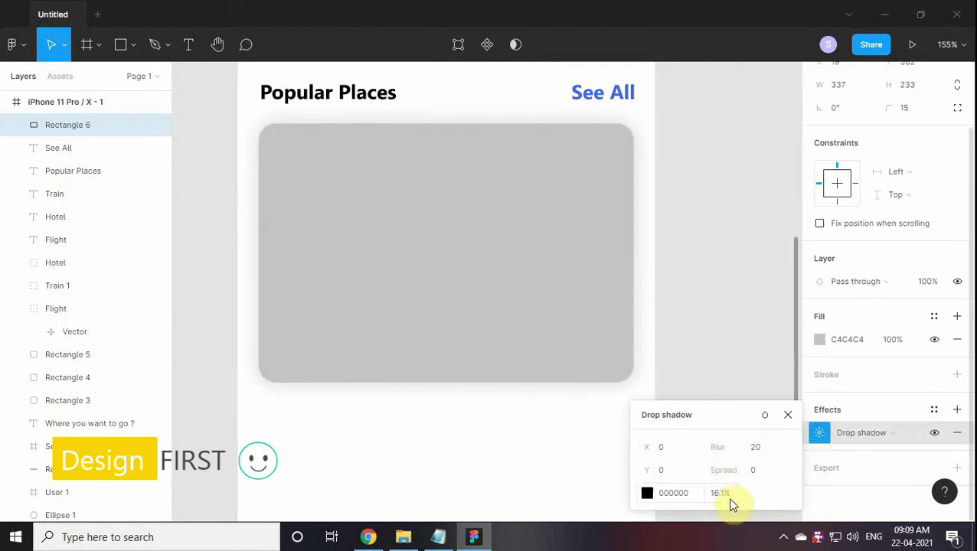
Set the rectangle's fill to white FFFFFF
left_click(818, 339)
type("FFFFFF")
key("Return")
left_click(789, 149)
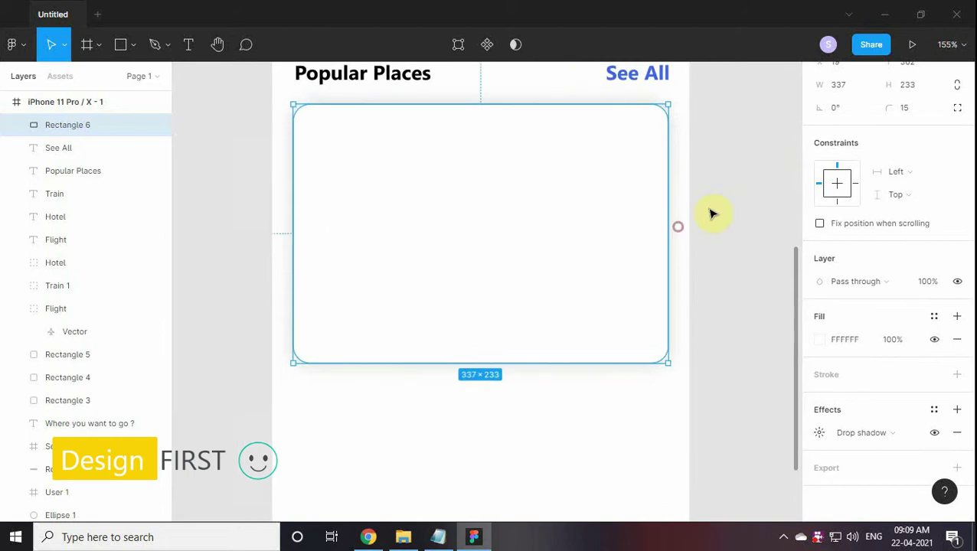
scroll(65, 224, "down", 1)
Draw a 283×154 rectangle with 15 corner radius inside the card and position it
left_click_drag(321, 135, 506, 247)
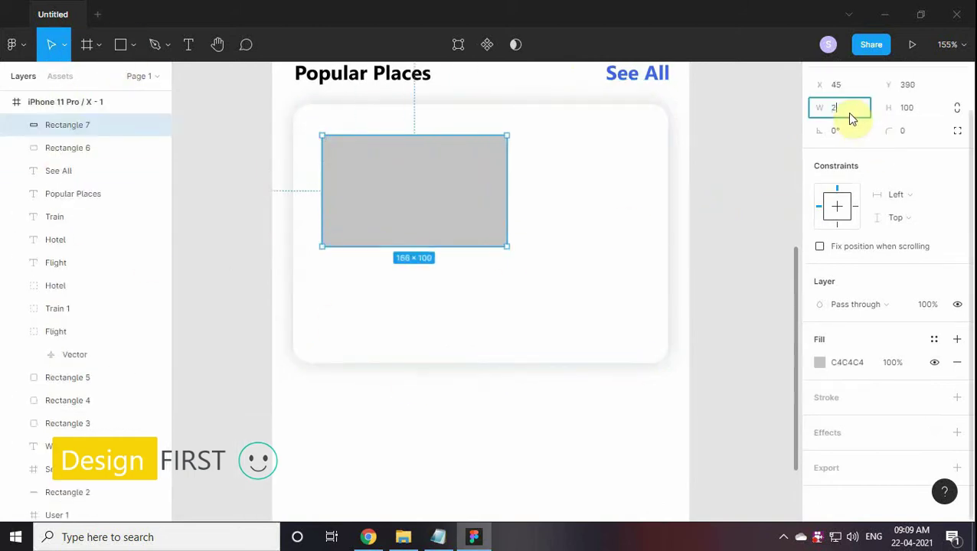
type("83")
key("Return")
left_click(918, 108)
type("154")
key("Return")
left_click(916, 131)
type("15")
key("Return")
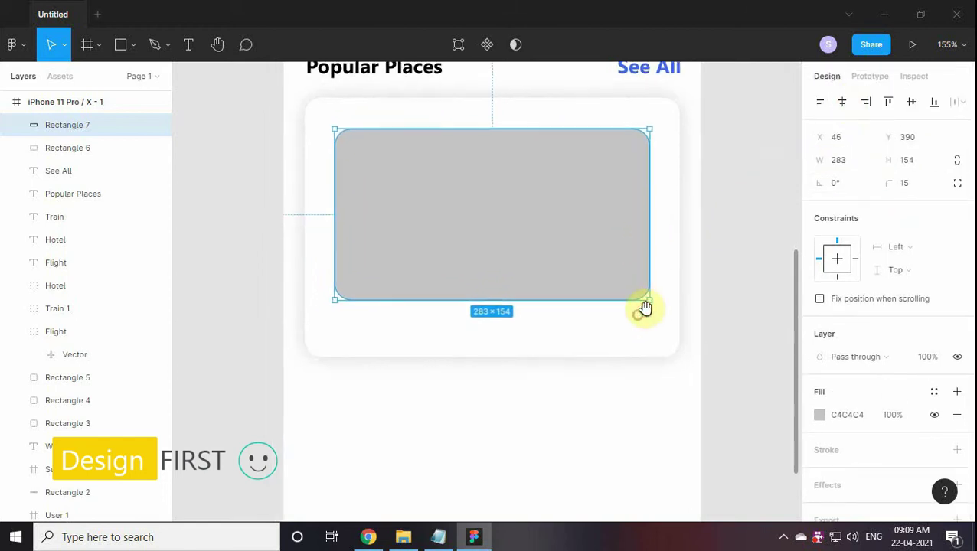
left_click_drag(536, 184, 482, 184)
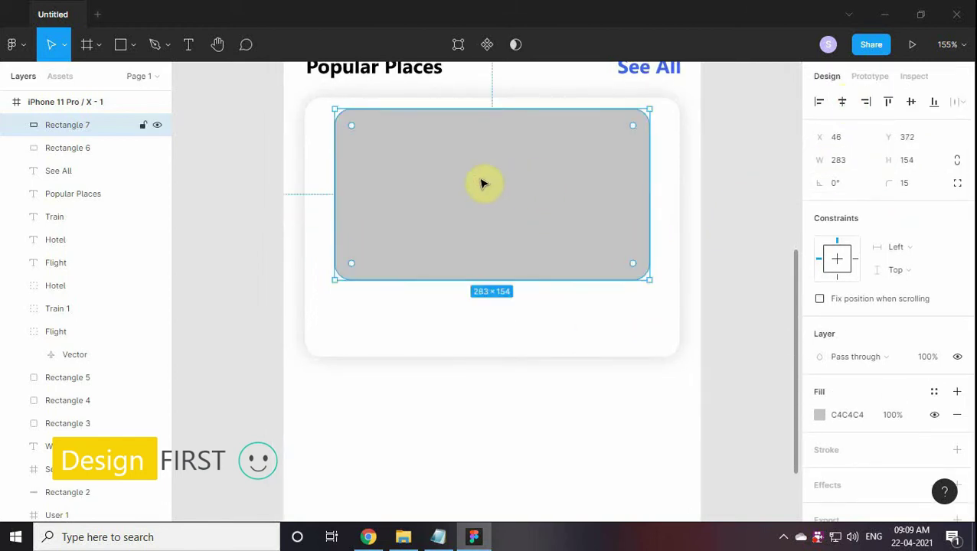
Fill the rectangle with the Valley-Taurus-Mountains-Turkey.png image
left_click(819, 414)
left_click(649, 146)
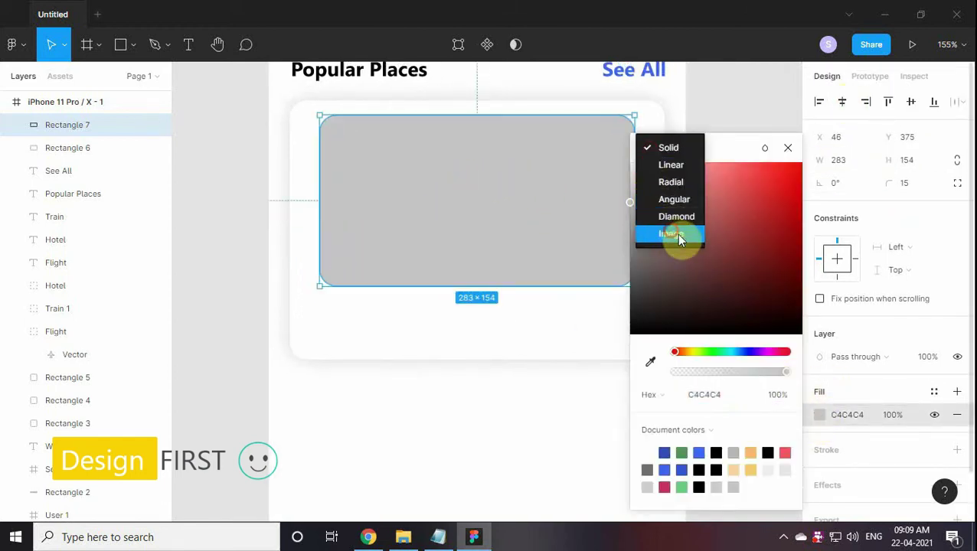
left_click(676, 235)
scroll(184, 229, "down", 3)
double_click(175, 283)
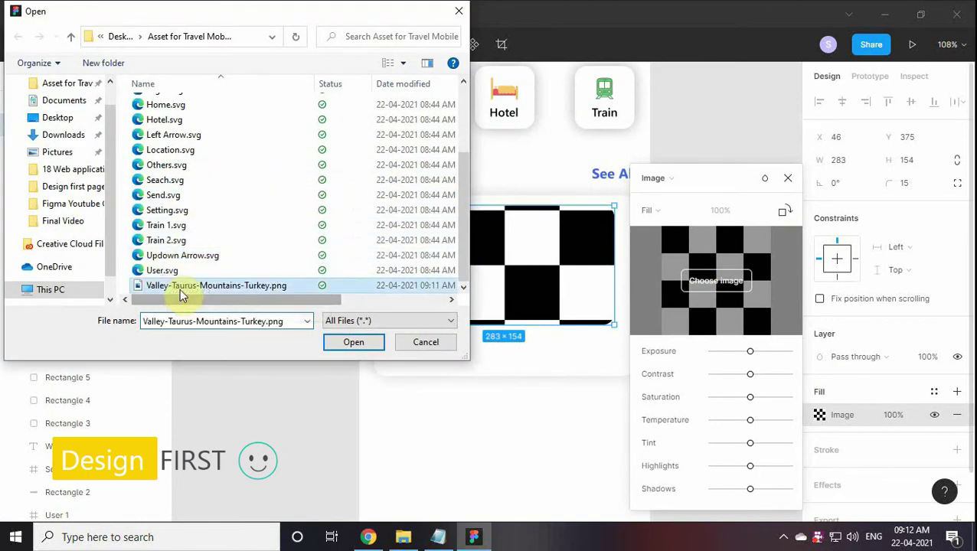
Switch the image to Crop mode and stretch its left and right edges to fit
left_click(675, 203)
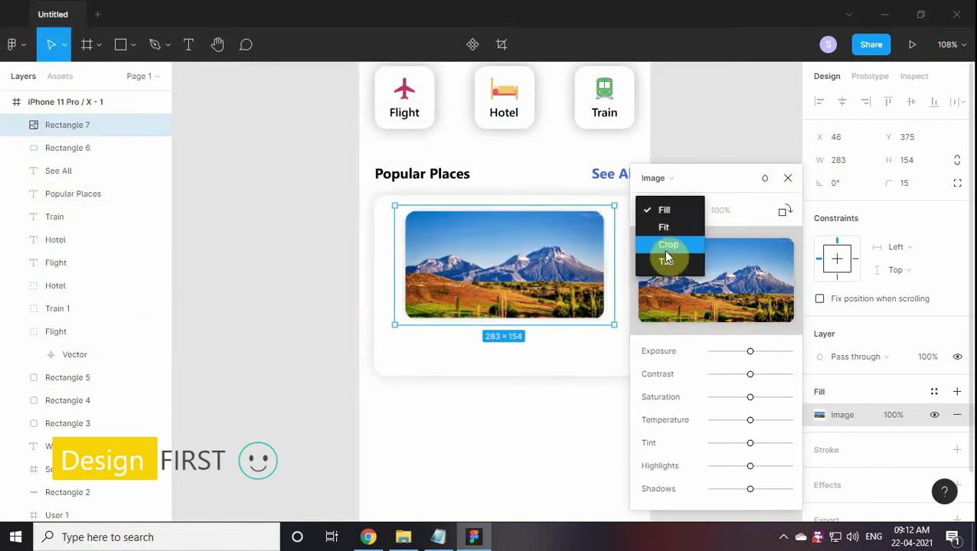
left_click(664, 246)
scroll(403, 201, "up", 5)
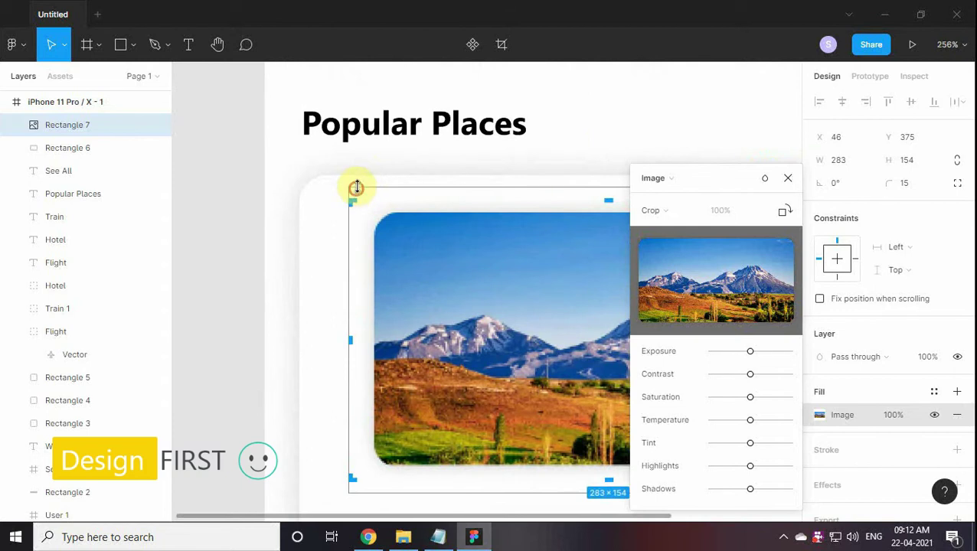
scroll(357, 179, "up", 3)
left_click_drag(349, 203, 289, 178)
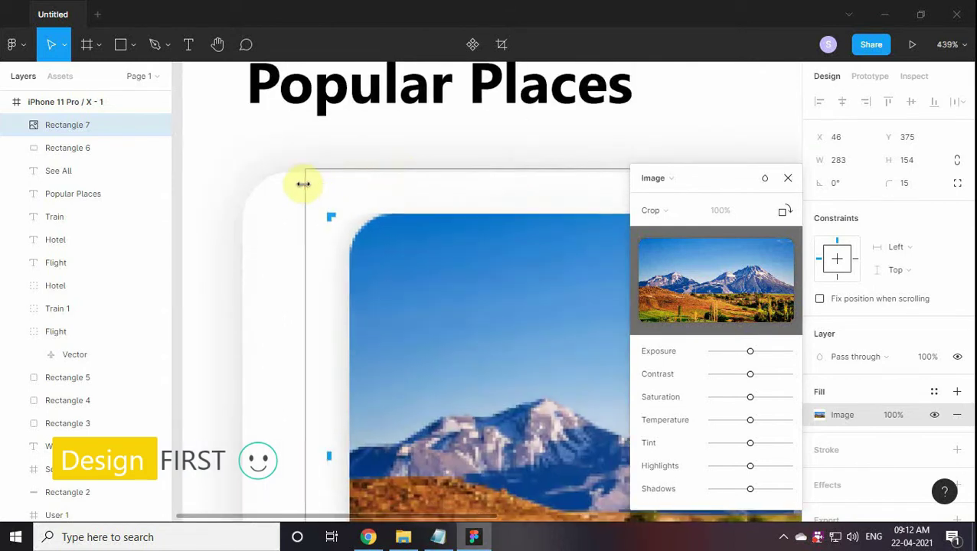
scroll(279, 391, "down", 5)
scroll(280, 390, "right", 2)
scroll(340, 388, "right", 5)
left_click_drag(487, 389, 519, 389)
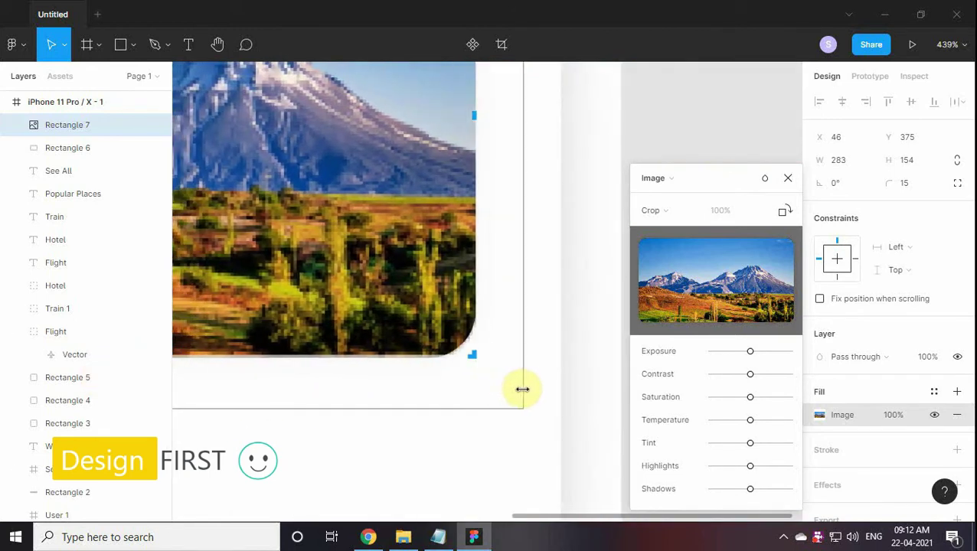
left_click(787, 178)
scroll(667, 246, "down", 5)
left_click(743, 366)
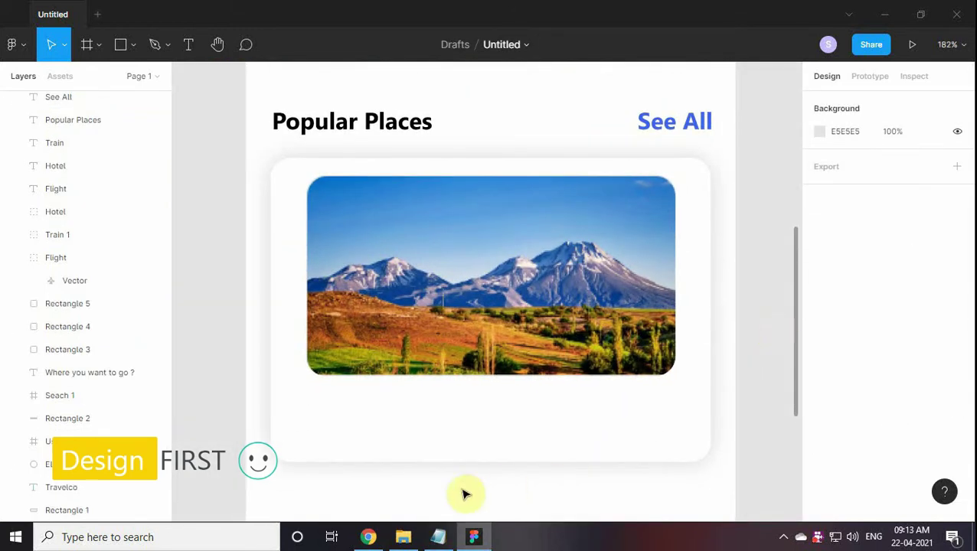
Drag the bookmark icon from the asset folder into the card
left_click(403, 536)
mouse_move(778, 212)
left_mouse_down()
mouse_move(587, 97)
mouse_move(316, 120)
mouse_move(648, 207)
left_mouse_up()
scroll(650, 208, "up", 1)
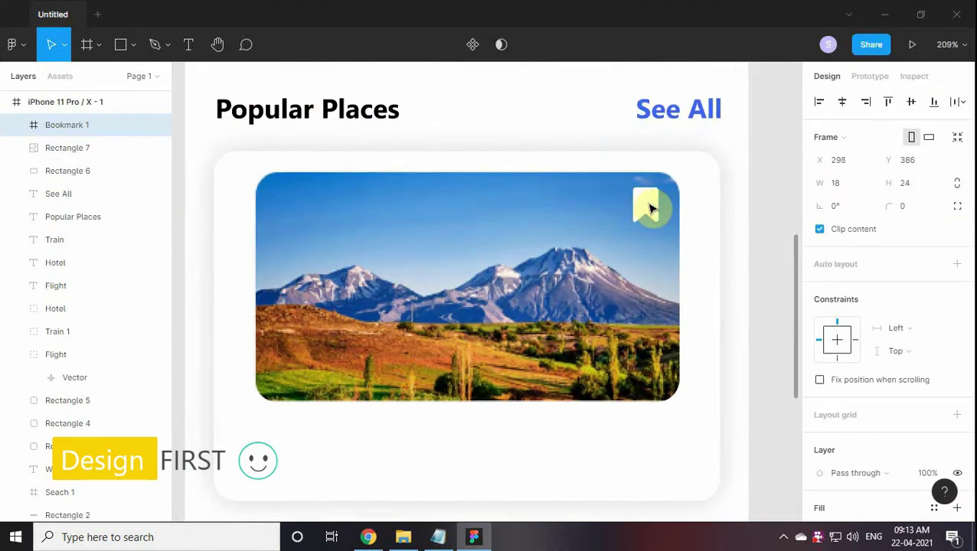
scroll(536, 283, "down", 1)
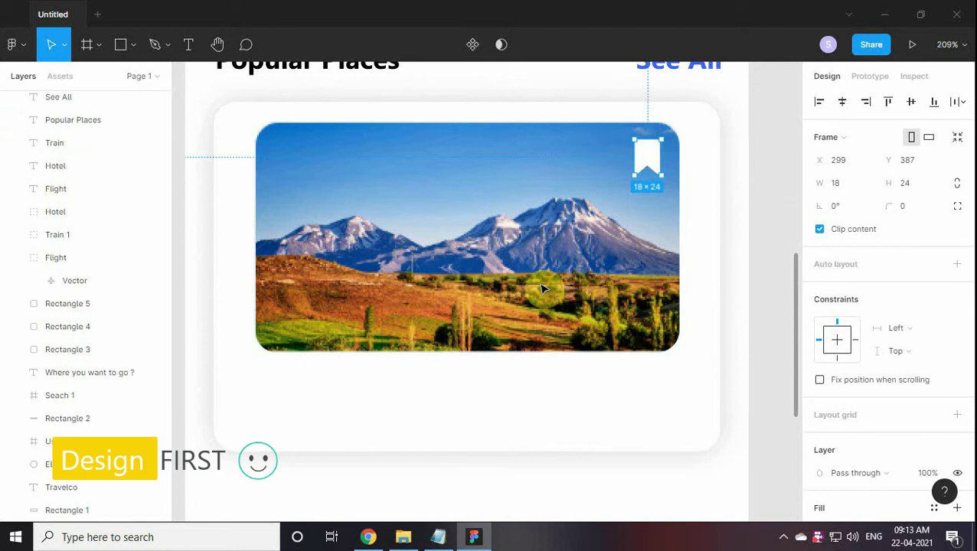
left_click(435, 536)
scroll(682, 342, "down", 1)
left_click_drag(656, 313, 596, 313)
key("ctrl+c")
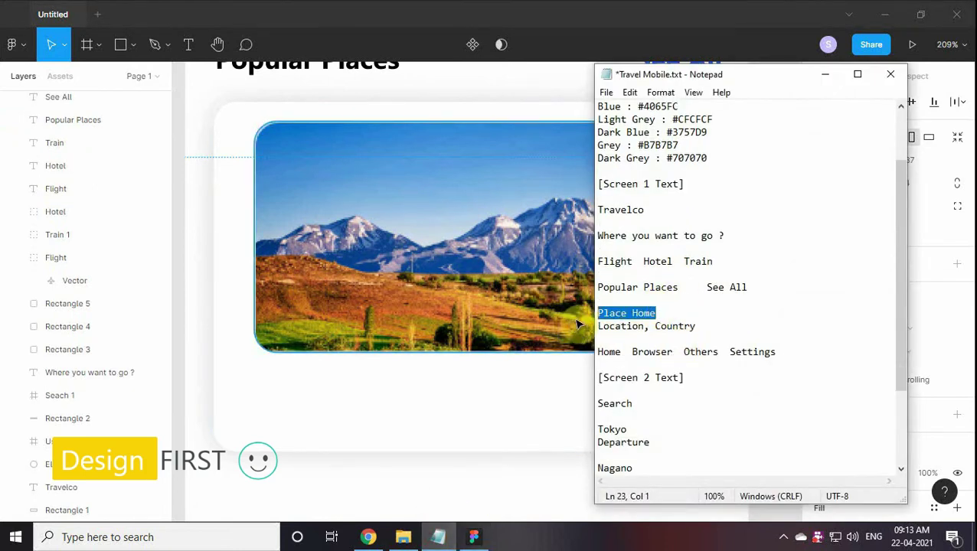
left_click(825, 74)
Paste a 'Place Home' title below the photo, aligned with its left edge
left_click(188, 44)
left_click(274, 368)
key("ctrl+v")
key("Escape")
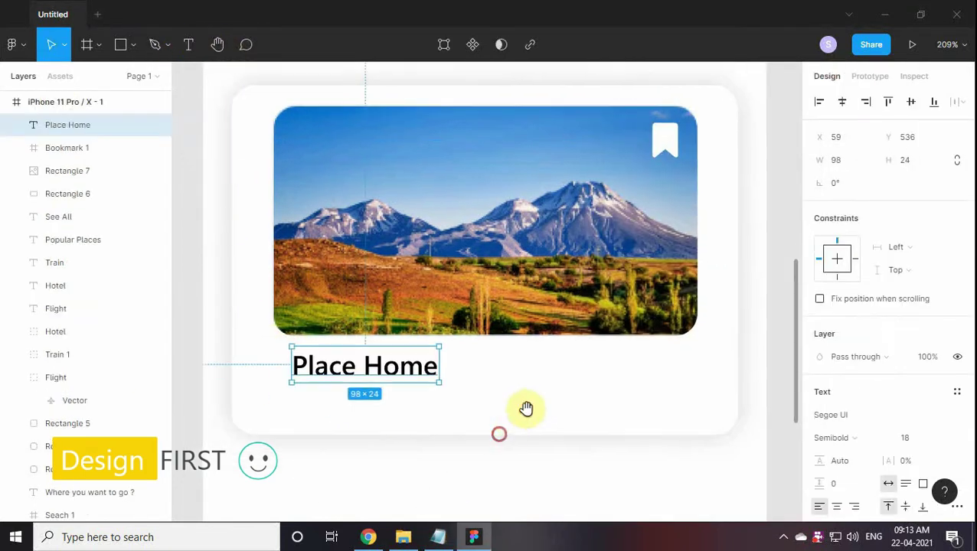
left_click_drag(356, 357, 349, 358)
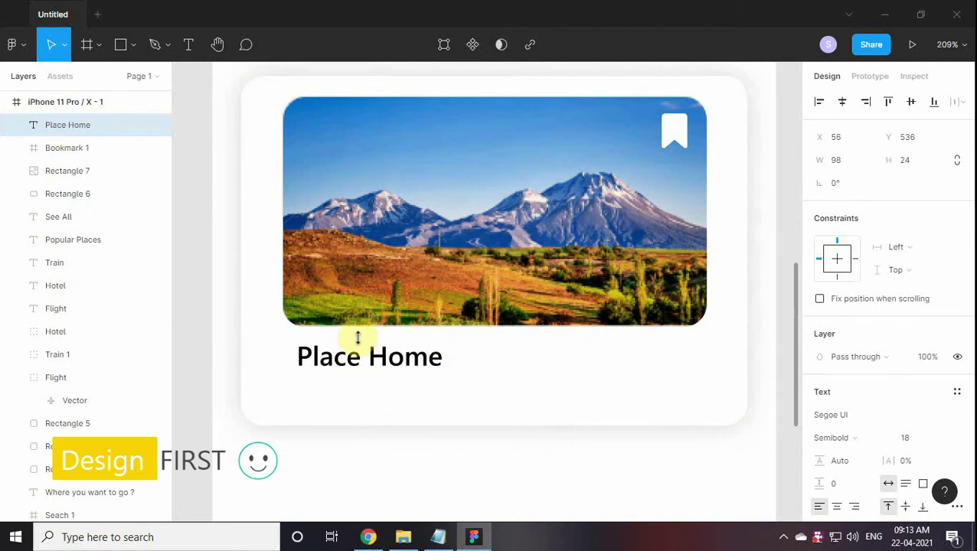
Add a 'Location, Country' line under the title at size 13, Regular weight
scroll(443, 427, "down", 2)
scroll(149, 135, "down", 3)
key("t")
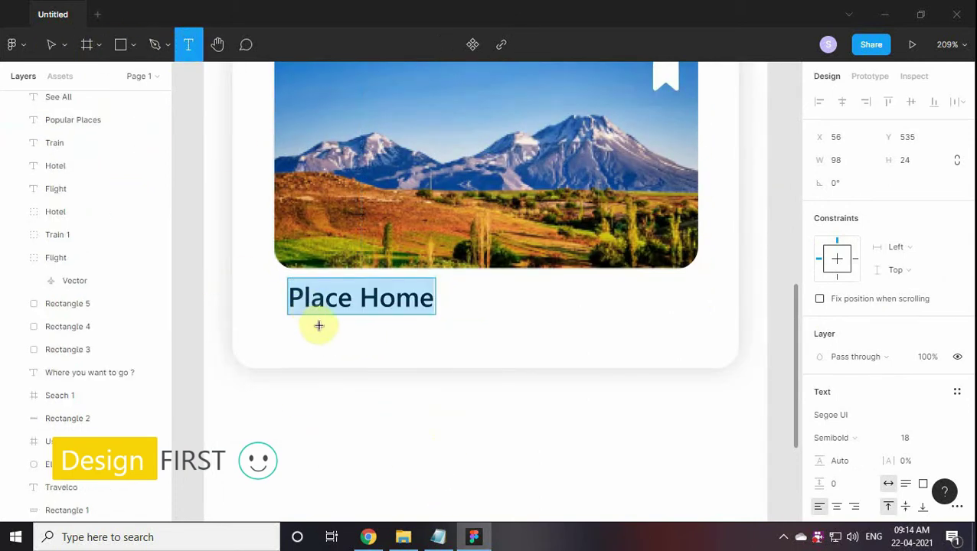
left_click(336, 337)
left_click(438, 538)
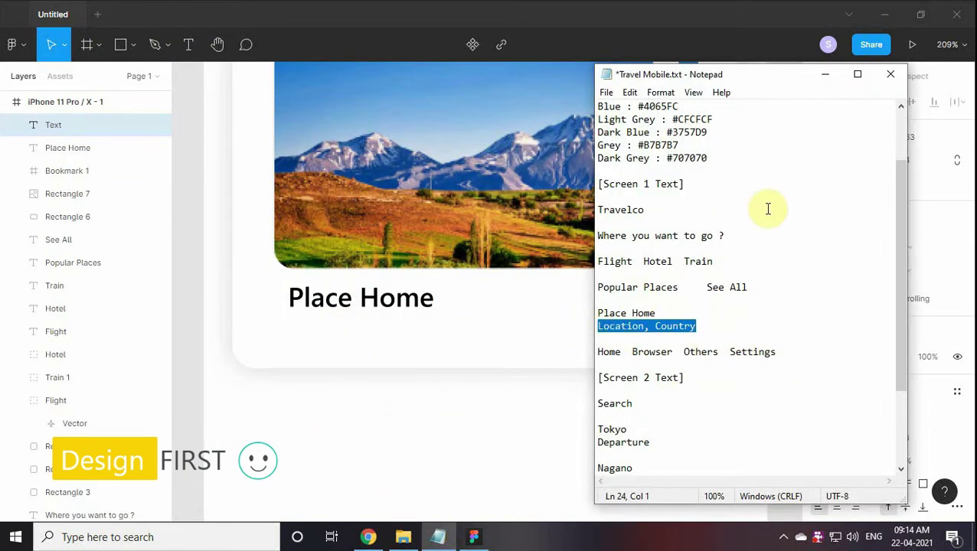
left_click(825, 74)
key("ctrl+v")
key("Escape")
type("13")
key("Return")
left_click(830, 438)
left_click(849, 332)
scroll(572, 363, "down", 1)
scroll(573, 363, "up", 2)
mouse_move(429, 311)
left_mouse_down()
mouse_move(417, 304)
mouse_move(437, 301)
left_mouse_up()
Drag Location.svg from File Explorer beside the location text as a pin
key("alt+Tab")
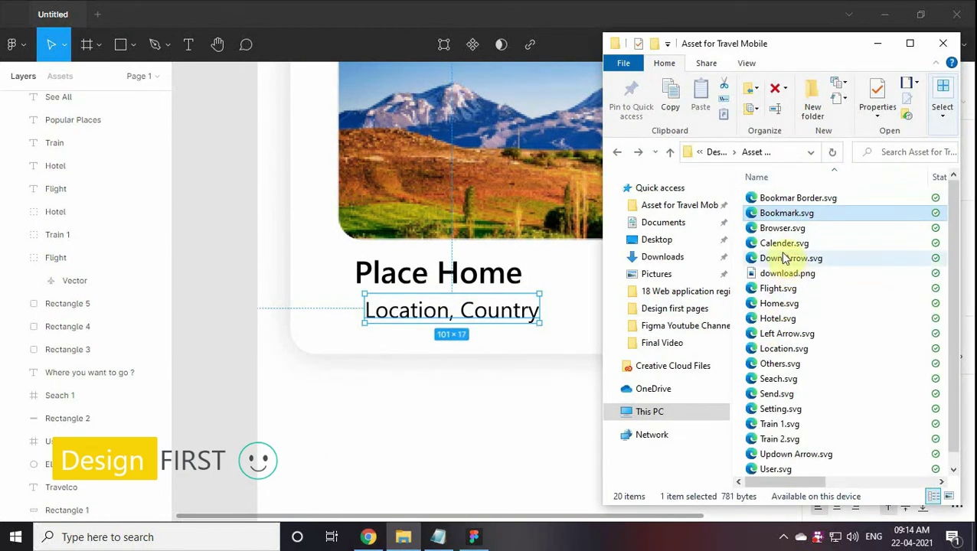
scroll(820, 421, "down", 1)
mouse_move(788, 337)
left_mouse_down()
mouse_move(595, 318)
mouse_move(423, 396)
mouse_move(341, 310)
left_mouse_up()
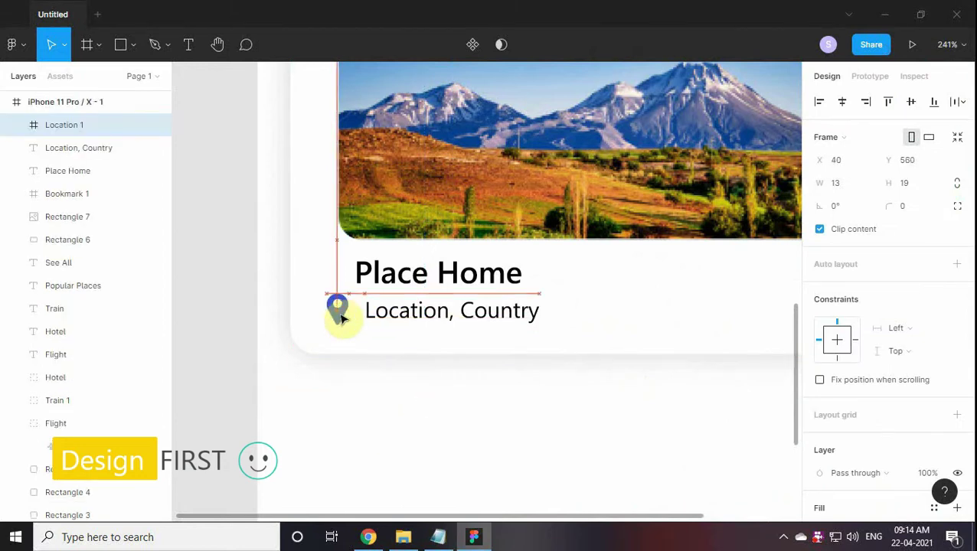
scroll(341, 310, "up", 1)
scroll(460, 318, "down", 3)
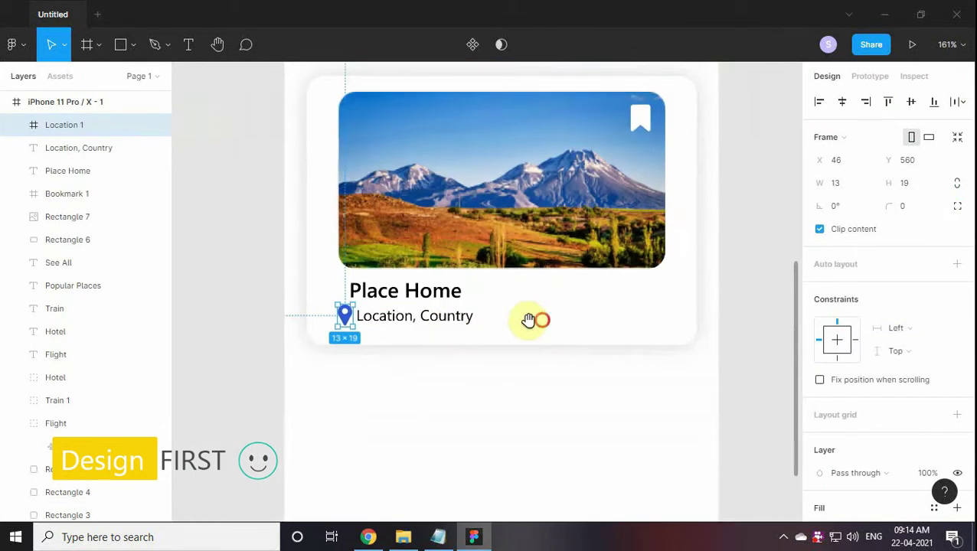
Draw a grey rectangle below the Place Home card
left_click(509, 314)
left_click(509, 411)
scroll(509, 411, "down", 1)
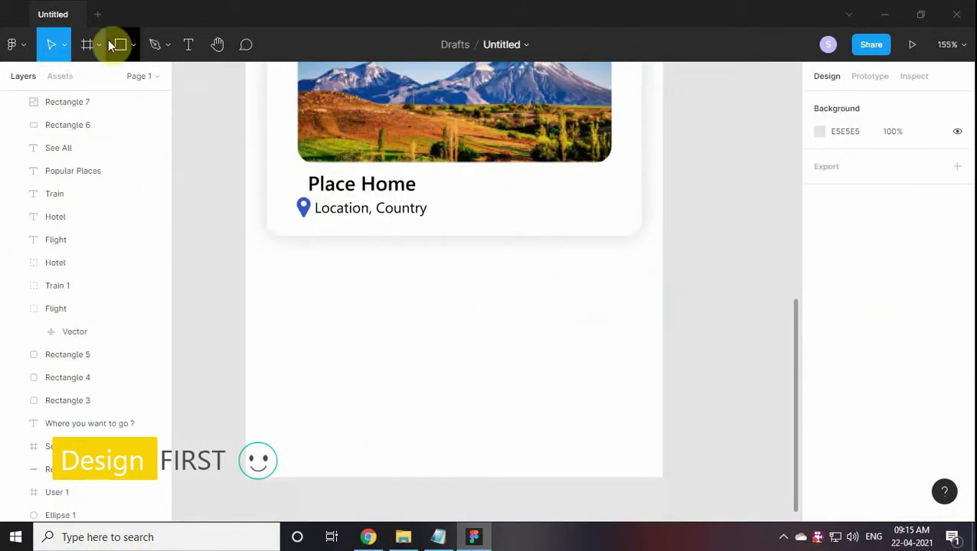
left_click_drag(276, 258, 641, 418)
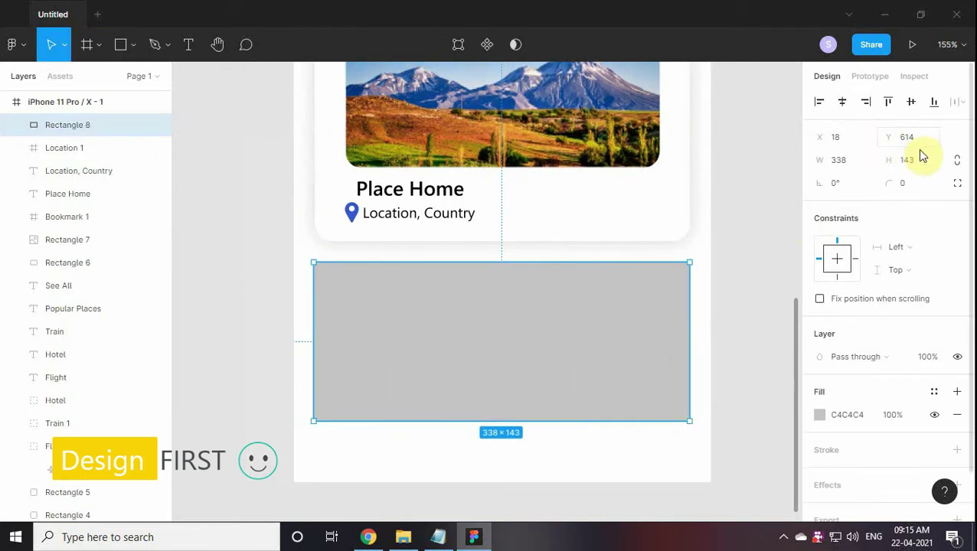
Set the rectangle's height to 158 and corner radius to 15
type("158")
key("Return")
type("15")
key("Return")
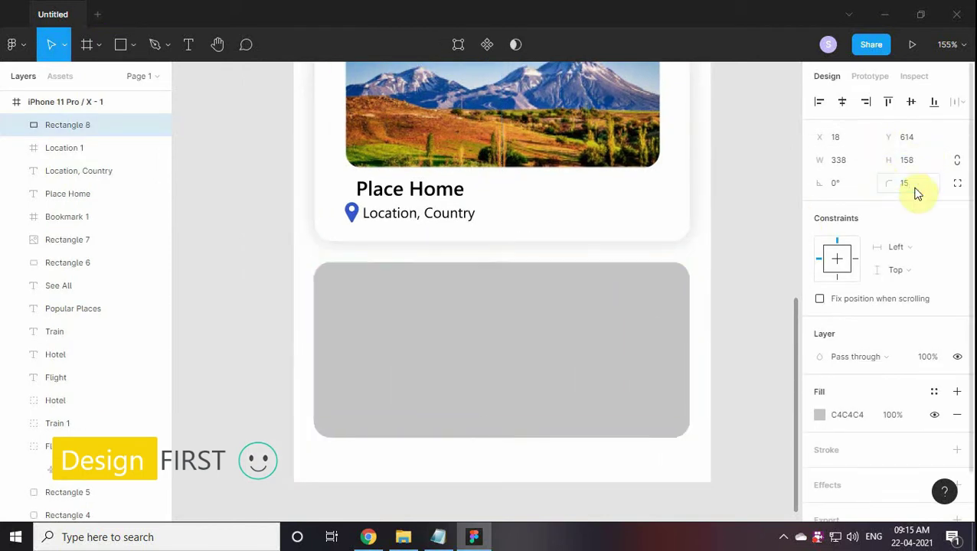
scroll(378, 296, "up", 1)
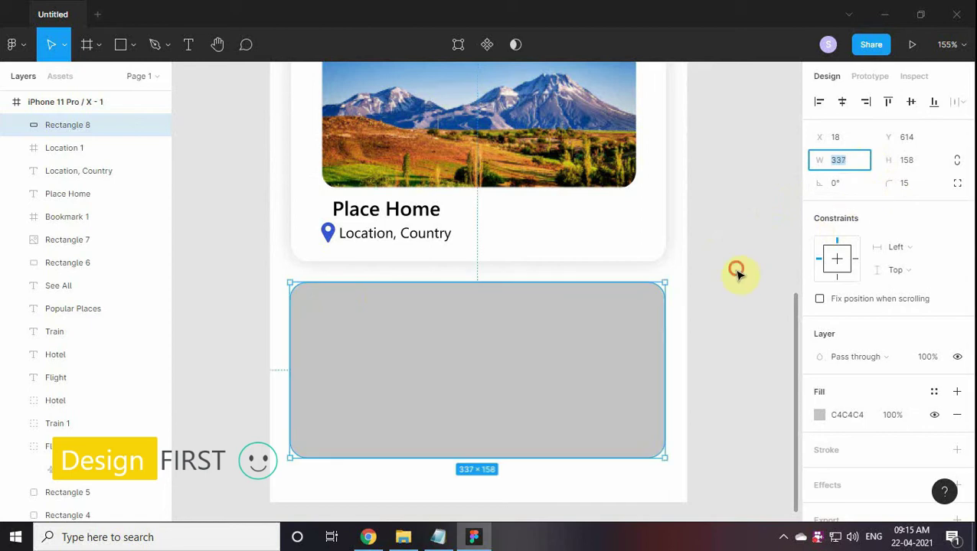
key("Right")
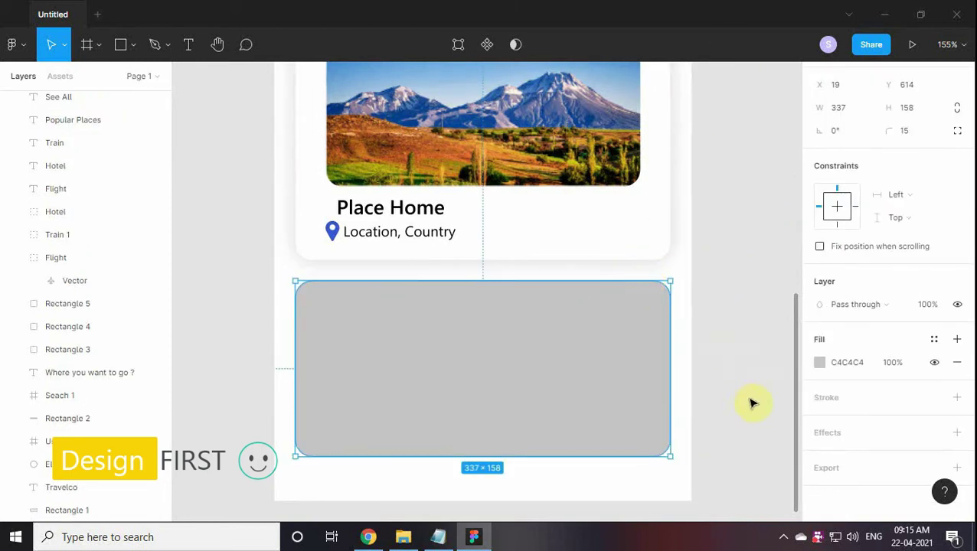
Add a drop shadow with Y offset 0 and blur 20
left_click(956, 433)
left_click(819, 433)
left_click(697, 466)
type("0")
left_click(754, 452)
type("2")
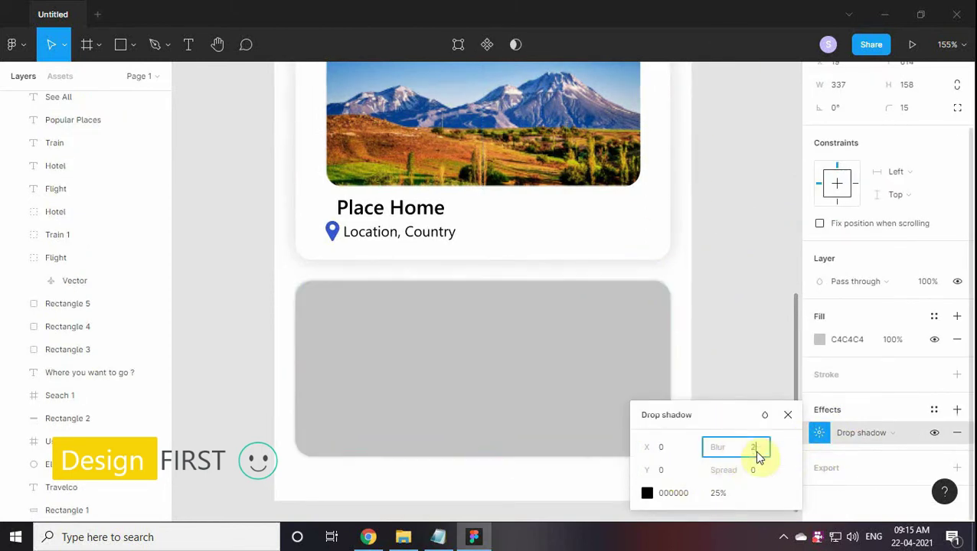
type("0")
left_click(718, 493)
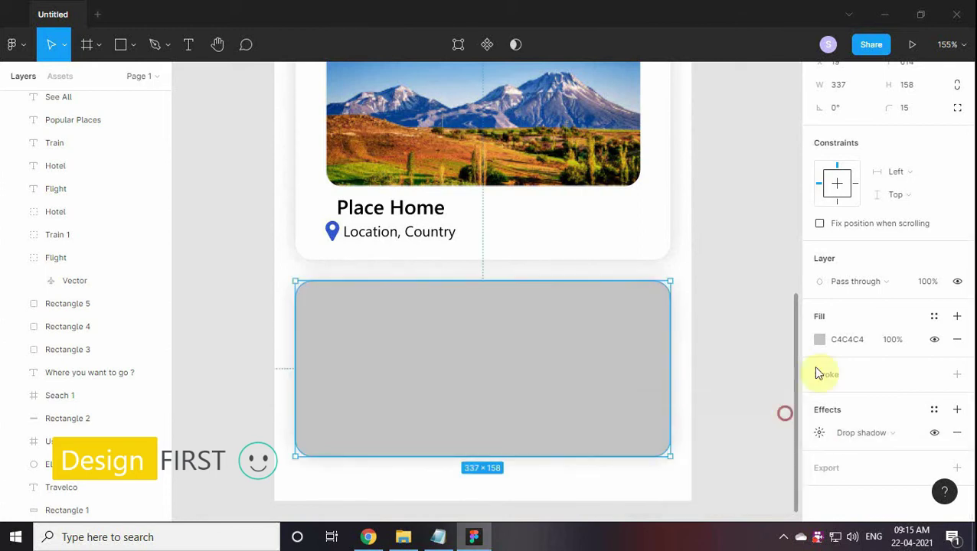
left_click(786, 416)
Make the rectangle's fill FFFFFF and nudge the card slightly into place
left_click(819, 339)
type("FFFFFF")
left_click(787, 149)
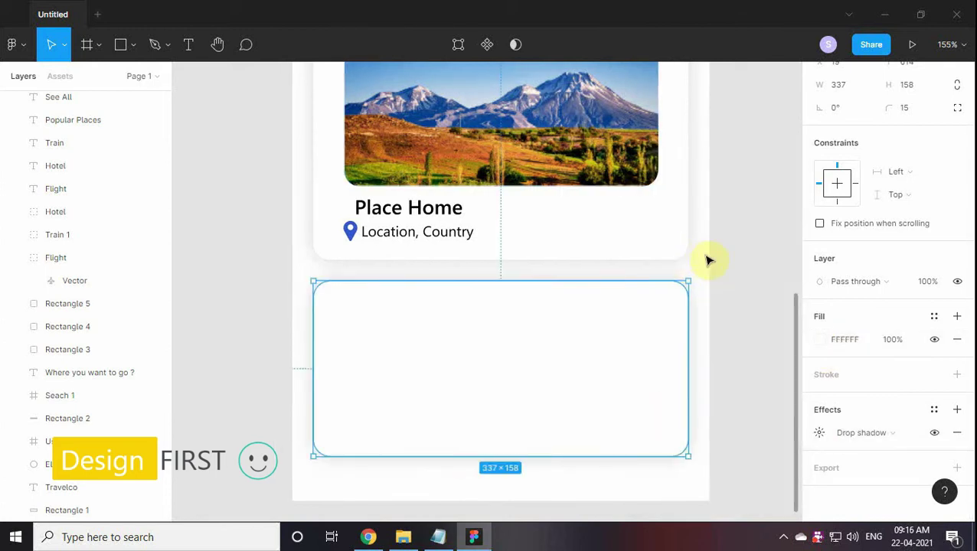
scroll(519, 349, "right", 1)
mouse_move(519, 349)
left_mouse_down()
mouse_move(515, 370)
mouse_move(521, 349)
left_mouse_up()
scroll(459, 382, "down", 1)
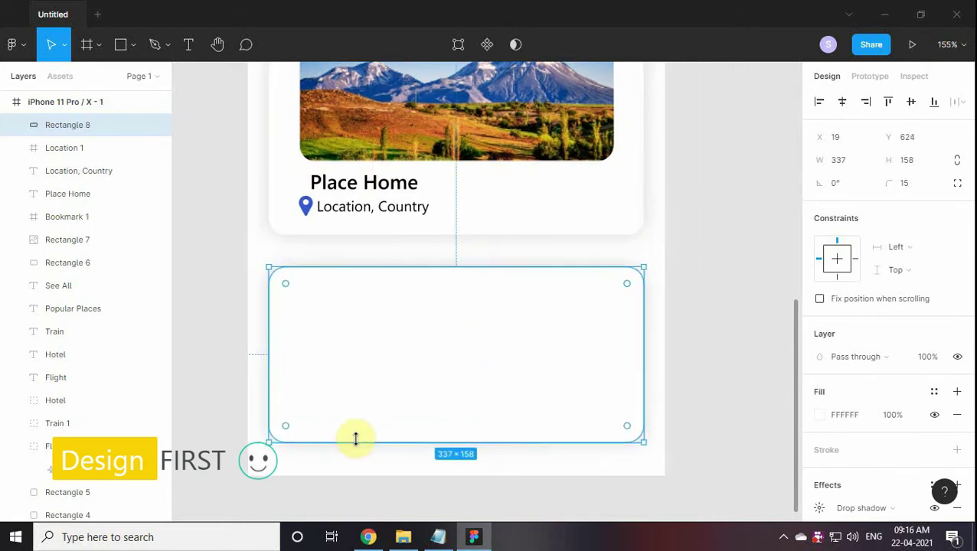
Draw a 290×148 rectangle with 15 radius centred inside the second card
scroll(452, 329, "up", 1)
left_click(120, 43)
left_click_drag(292, 290, 410, 356)
left_click(852, 167)
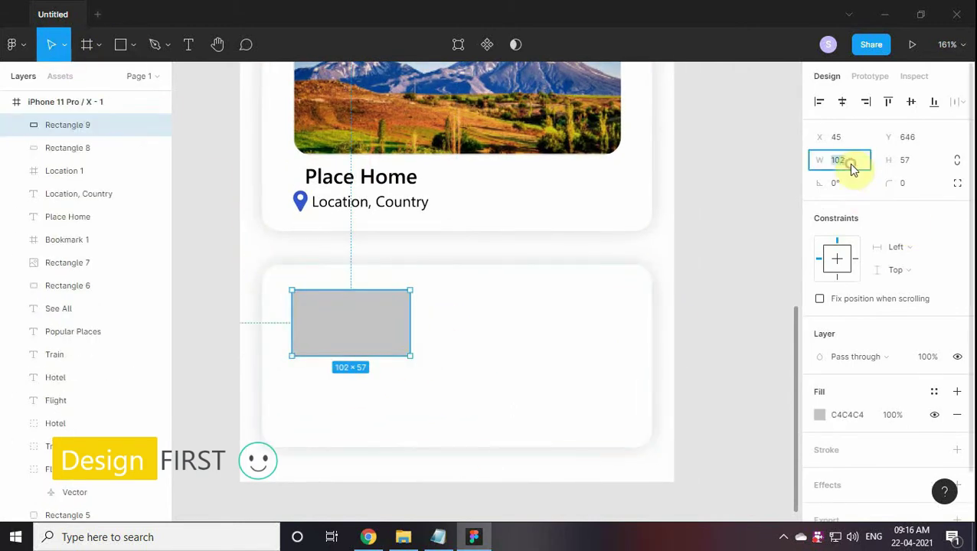
key("Return")
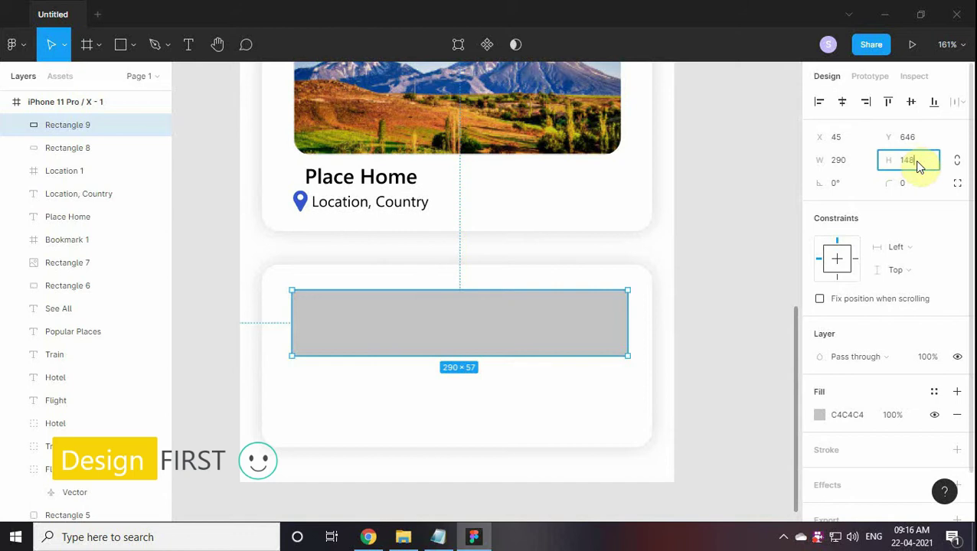
key("Return")
type("15")
key("Return")
left_click_drag(505, 346, 510, 307)
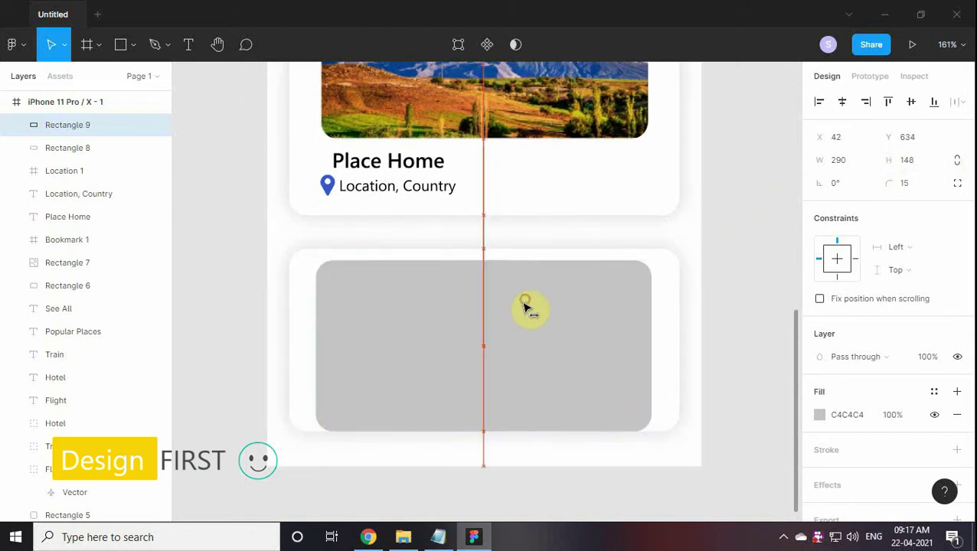
Fill the rectangle with the download.png mountain lake image
left_click(819, 414)
left_click(653, 147)
left_click(649, 231)
left_click(715, 249)
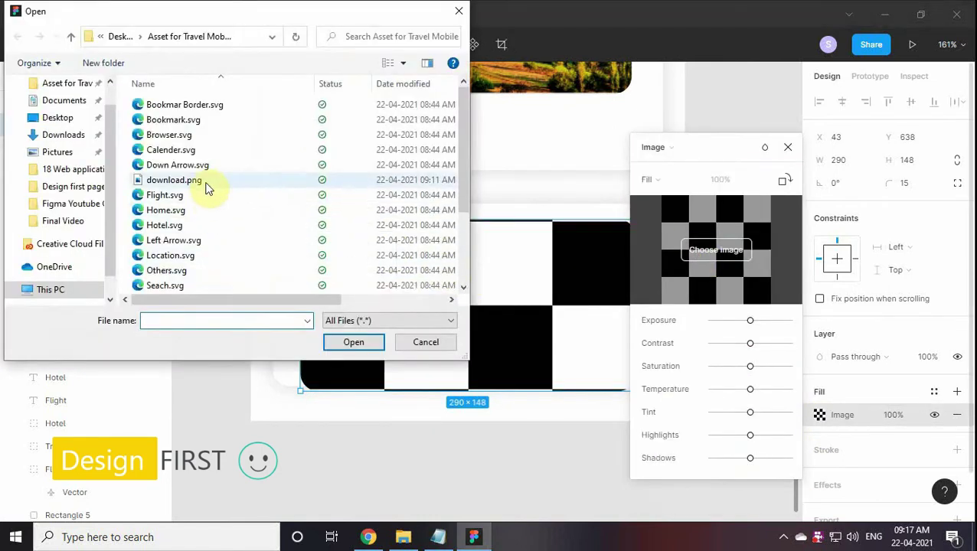
double_click(207, 185)
left_click(730, 190)
left_click(674, 279)
scroll(673, 279, "down", 1, "ctrl")
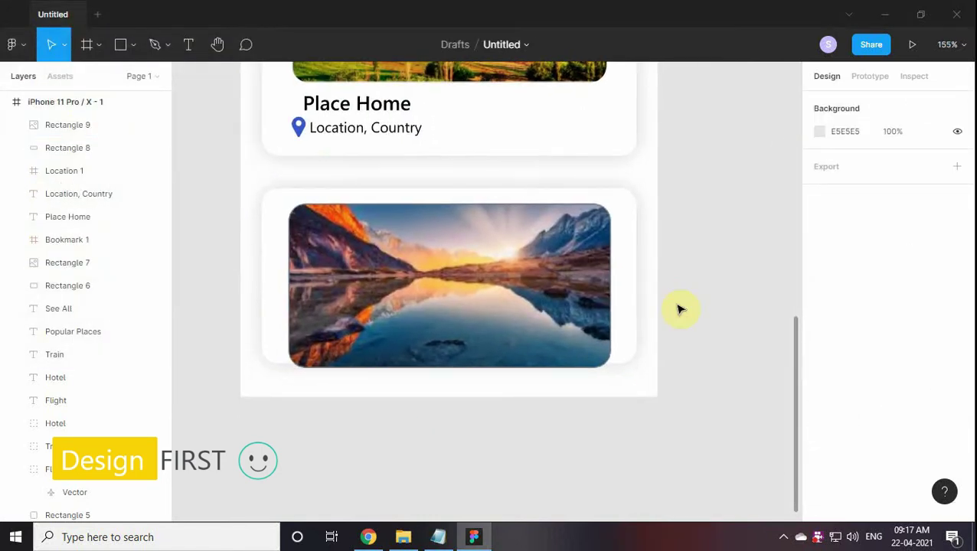
Draw a full-width 76-high bar aligned to the frame's bottom
left_click_drag(241, 282, 658, 384)
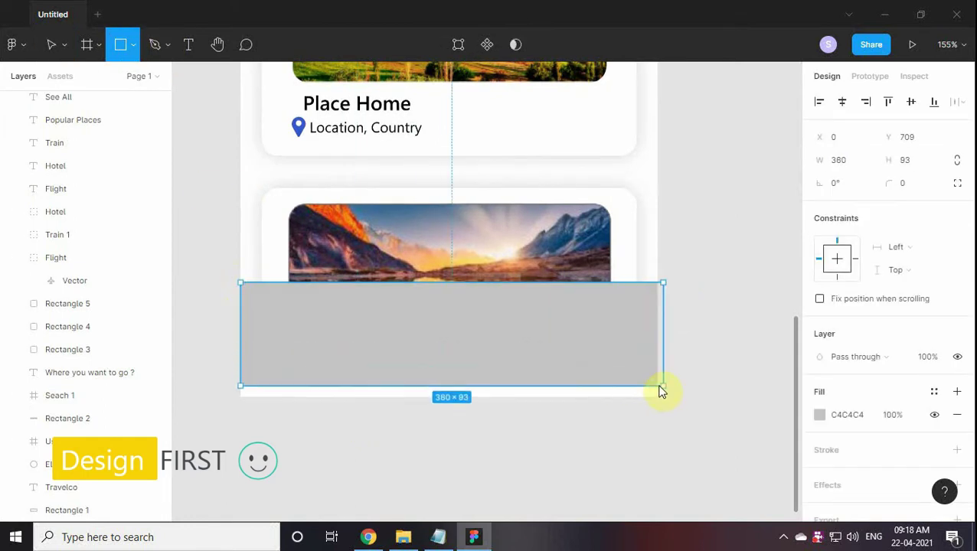
type("6")
key("Return")
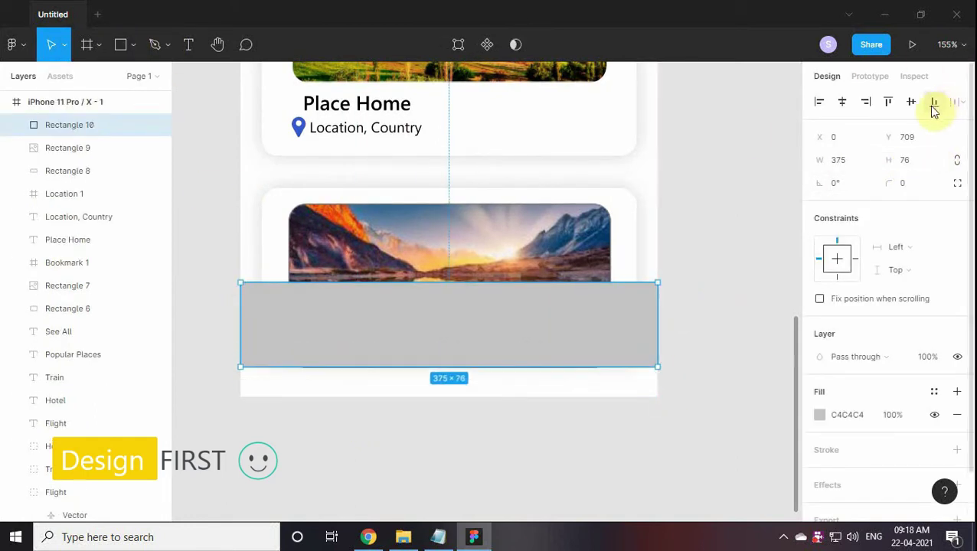
left_click(933, 102)
scroll(580, 319, "up", 1, "ctrl")
Give the bar a 0.5 Center stroke coloured CFCFCF
left_click(828, 450)
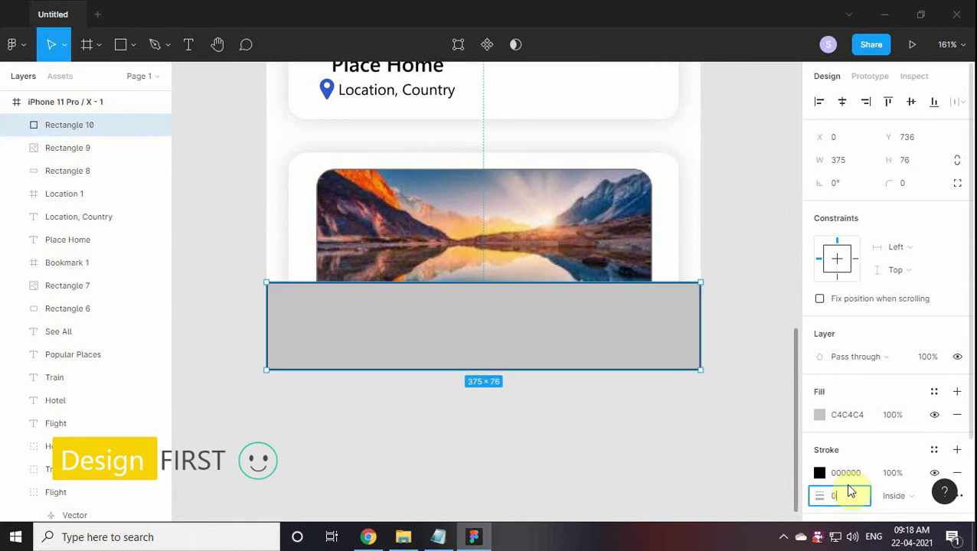
left_click(902, 496)
left_click(894, 464)
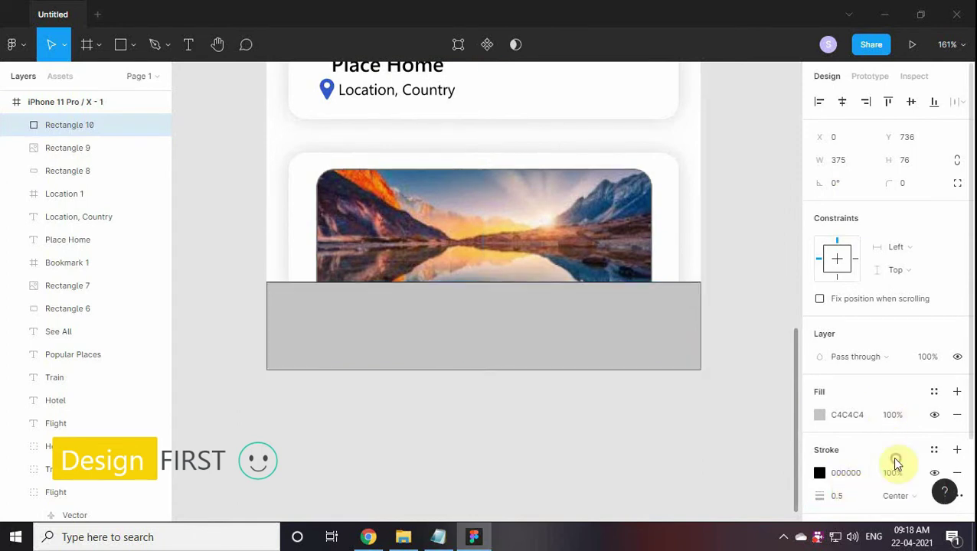
left_click_drag(662, 413, 634, 418)
left_click(403, 536)
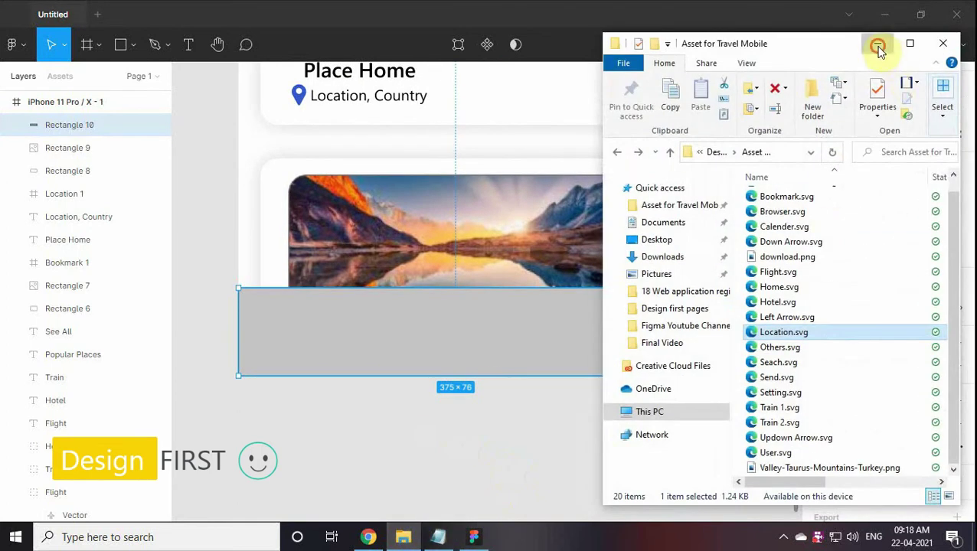
left_click(438, 536)
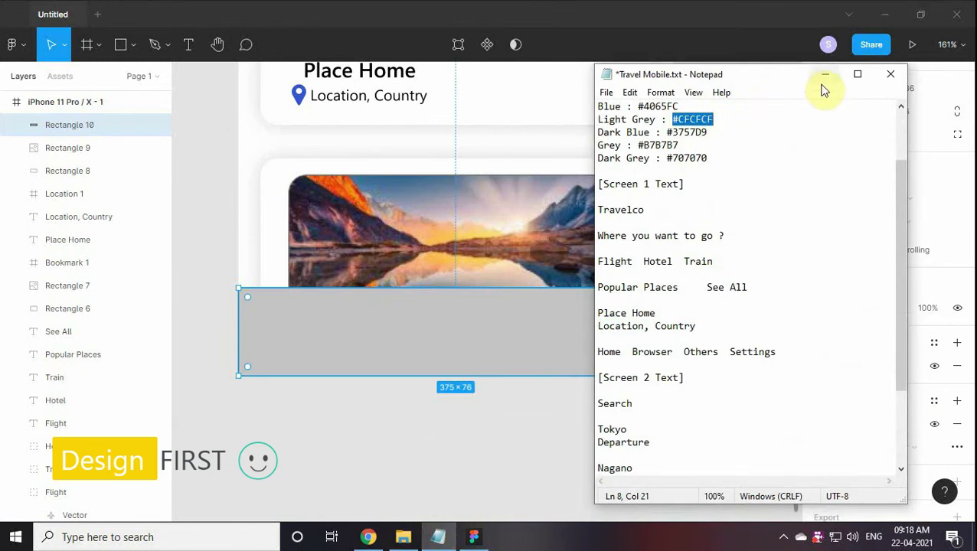
left_click(822, 79)
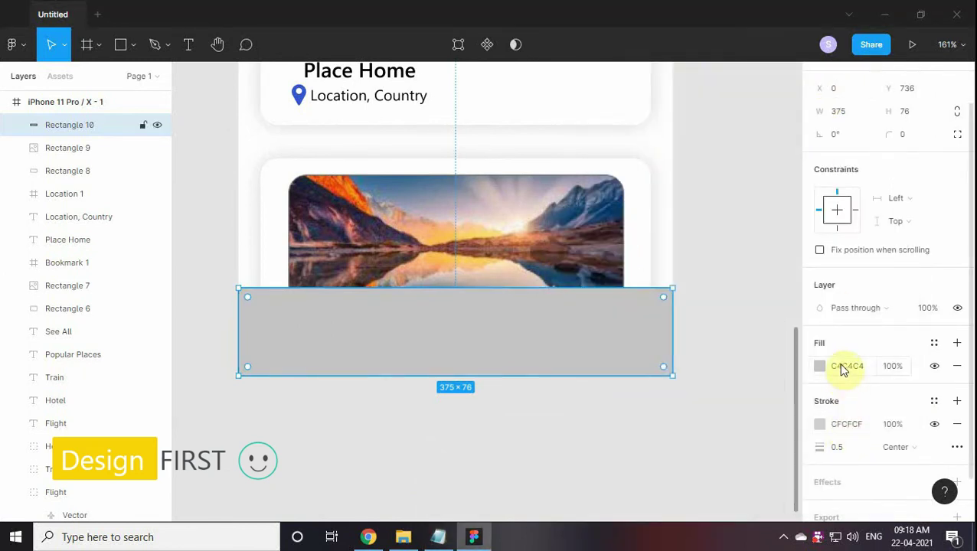
Set the bar's fill to FFFFFF
left_click(818, 365)
type("FFFFFF")
left_click(719, 262)
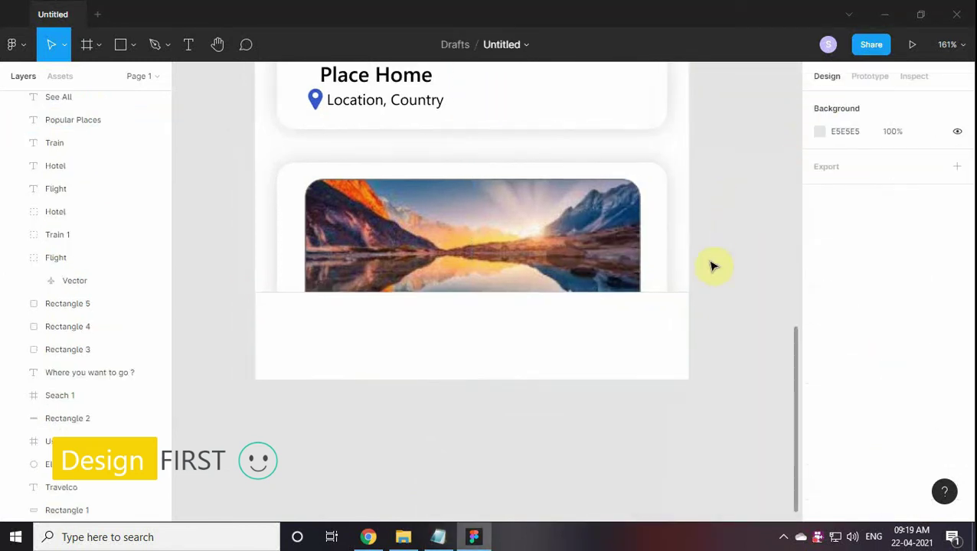
left_click(136, 44)
Draw a 46×46 circle on the bar's top edge, centred horizontally in the frame
left_click(100, 129)
left_click_drag(416, 266, 486, 335)
left_click(848, 161)
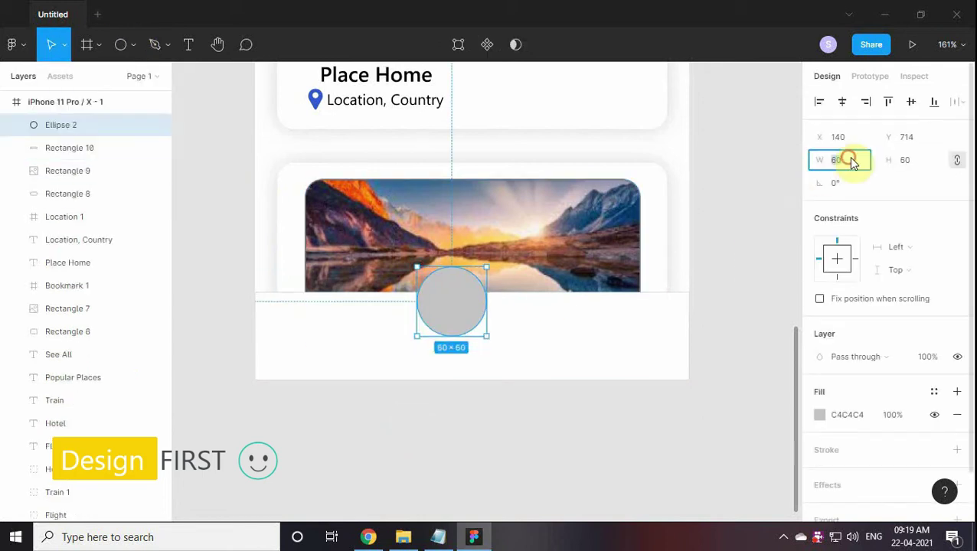
key("Return")
left_click(842, 101)
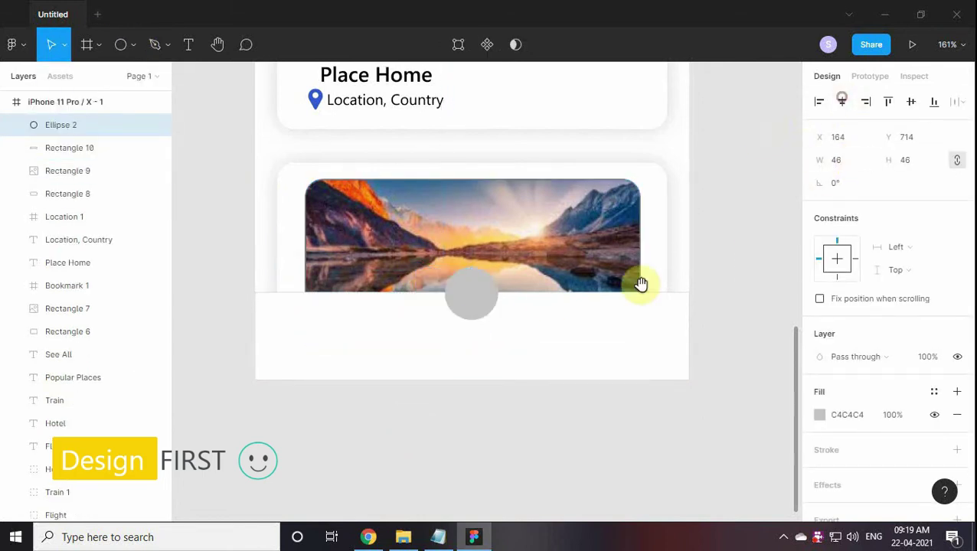
scroll(665, 298, "left", 1)
scroll(663, 293, "right", 1)
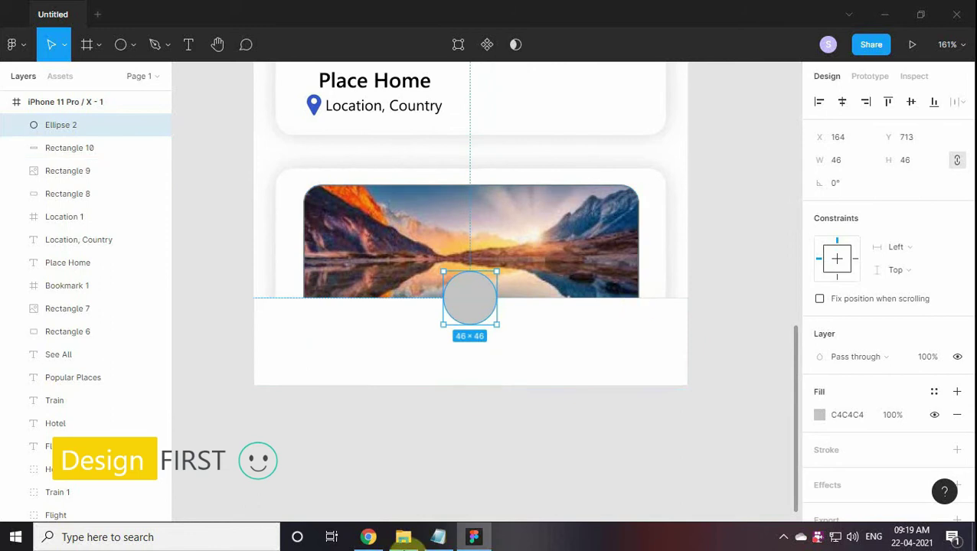
Fill the circle with dark blue #3757D9 from the notes
left_click(438, 537)
left_click(825, 74)
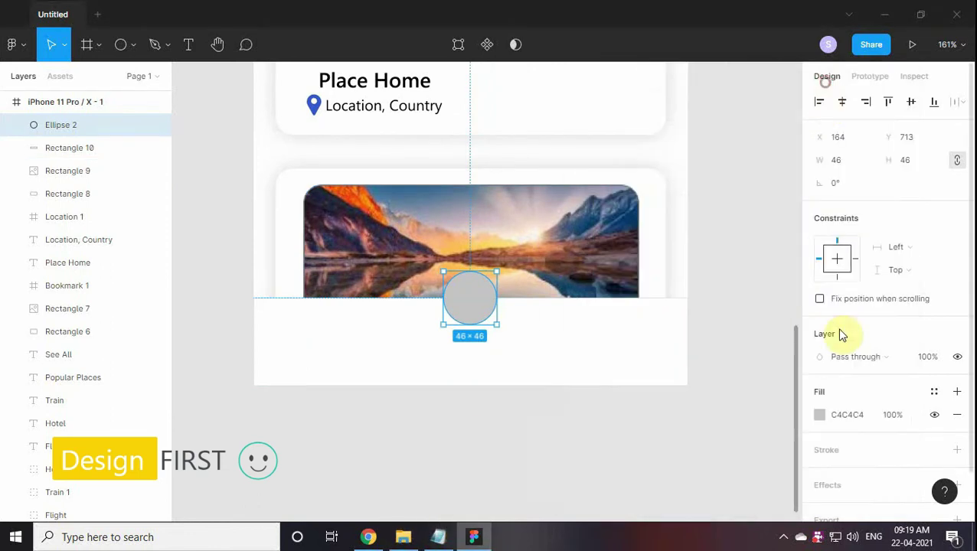
key("Return")
scroll(713, 405, "right", 1)
Import Send.svg, ungroup it, and place the white arrow vector on the circle
left_click(403, 537)
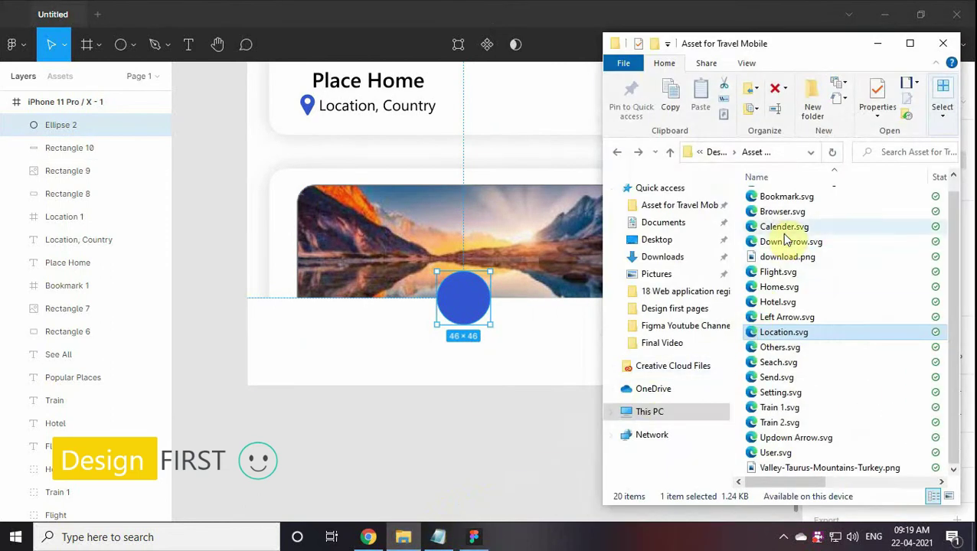
left_click_drag(781, 380, 445, 427)
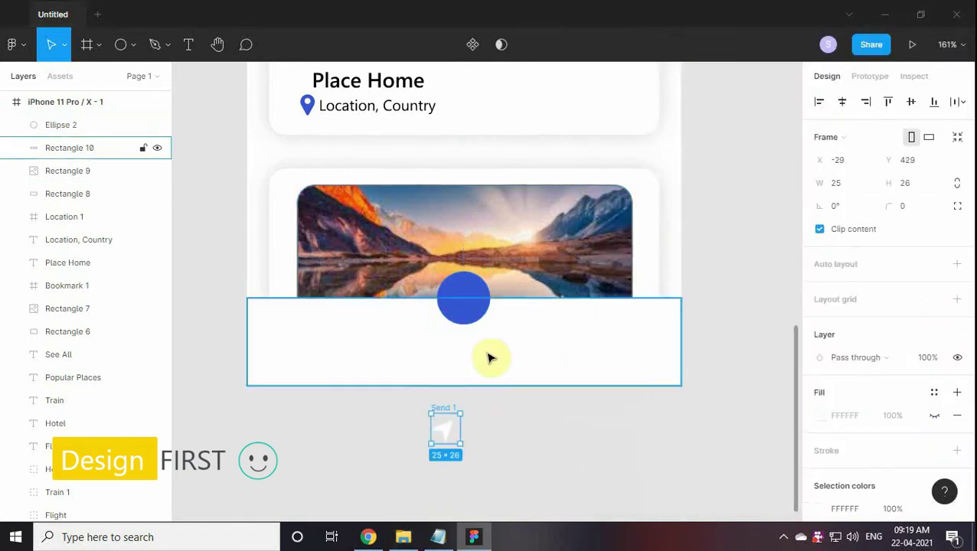
right_click(440, 417)
left_click(496, 247)
mouse_move(451, 432)
left_mouse_down()
mouse_move(466, 289)
mouse_move(472, 293)
left_mouse_up()
scroll(465, 290, "up", 3)
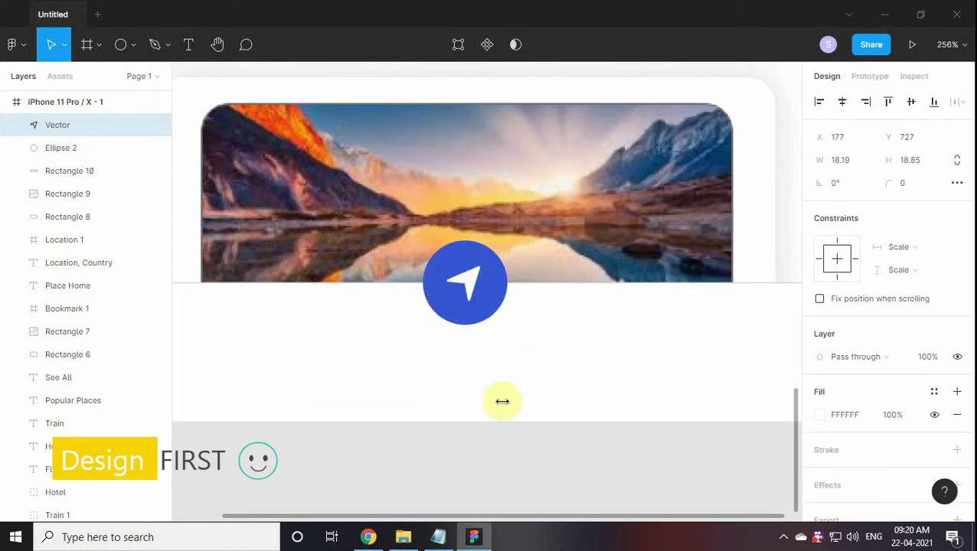
left_click(502, 401)
scroll(540, 446, "down", 2)
scroll(541, 446, "down", 1)
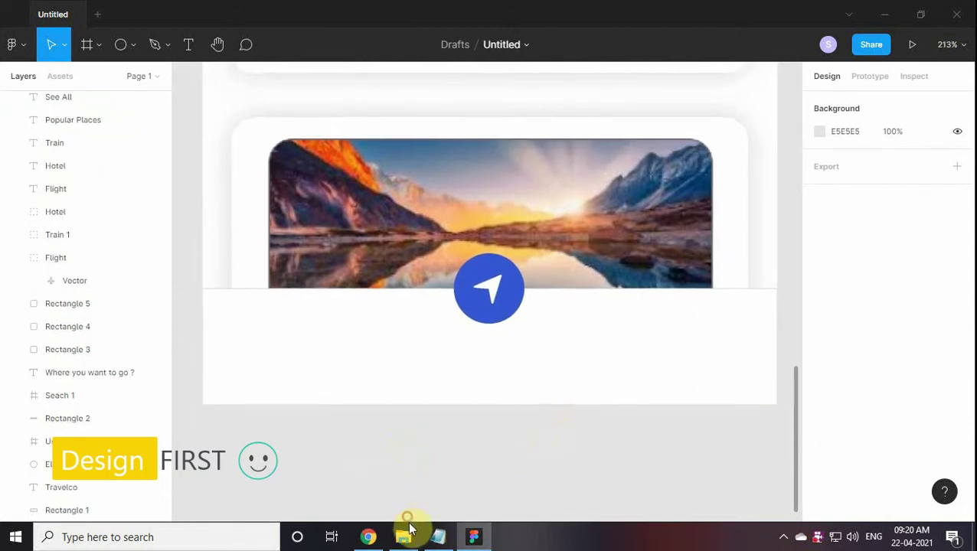
Import the Browser, Home, Others and Setting SVG icons into the design
left_click(410, 526)
left_click(804, 227)
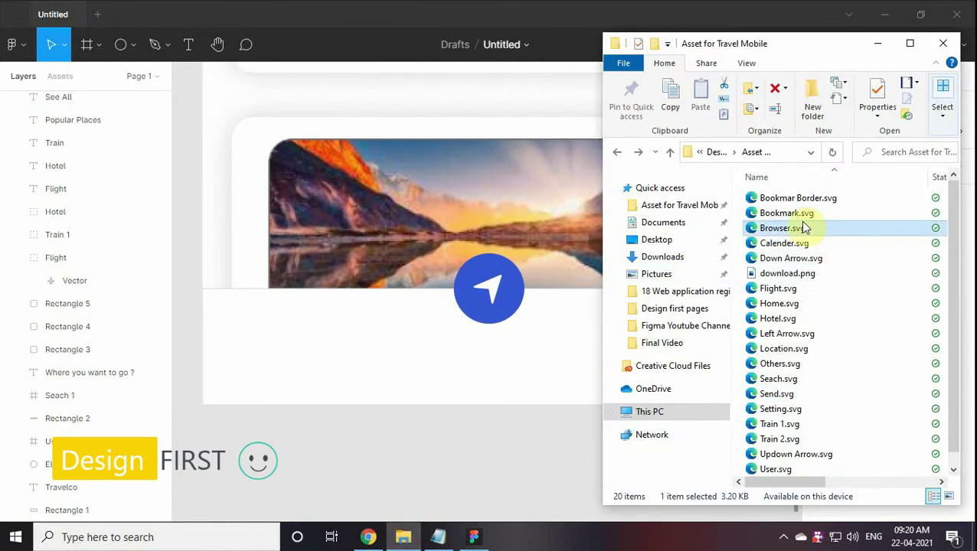
left_click(788, 304, "ctrl")
left_click(778, 367, "ctrl")
left_click(777, 409, "ctrl")
mouse_move(776, 411)
left_mouse_down()
mouse_move(753, 423)
mouse_move(528, 421)
mouse_move(280, 321)
left_mouse_up()
Convert the home, globe and list icons to Groups and move them into the bottom bar
left_click(827, 137)
left_click(841, 99)
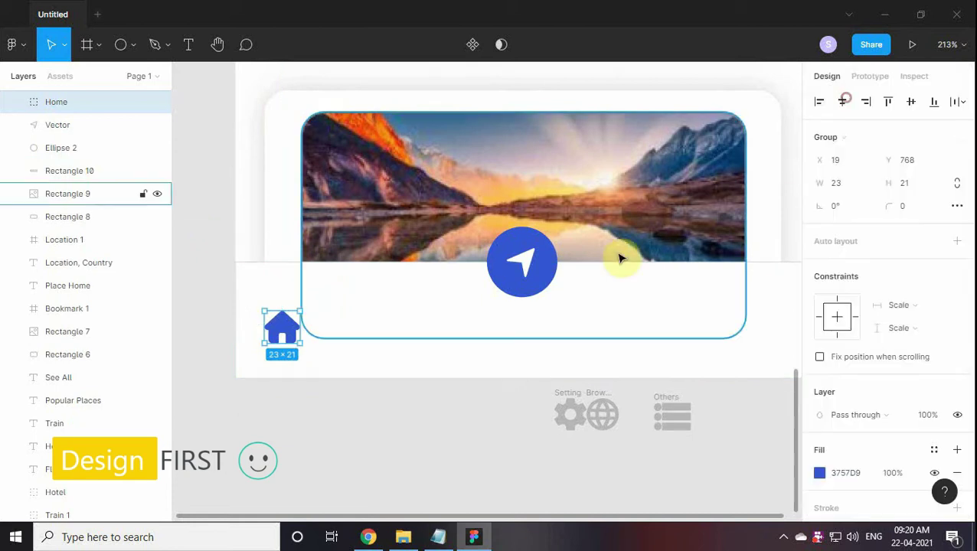
left_click_drag(570, 413, 352, 321)
left_click(827, 137)
left_click(834, 111)
mouse_move(601, 414)
left_mouse_down()
mouse_move(502, 338)
mouse_move(430, 329)
left_mouse_up()
left_click(835, 137)
left_click(842, 100)
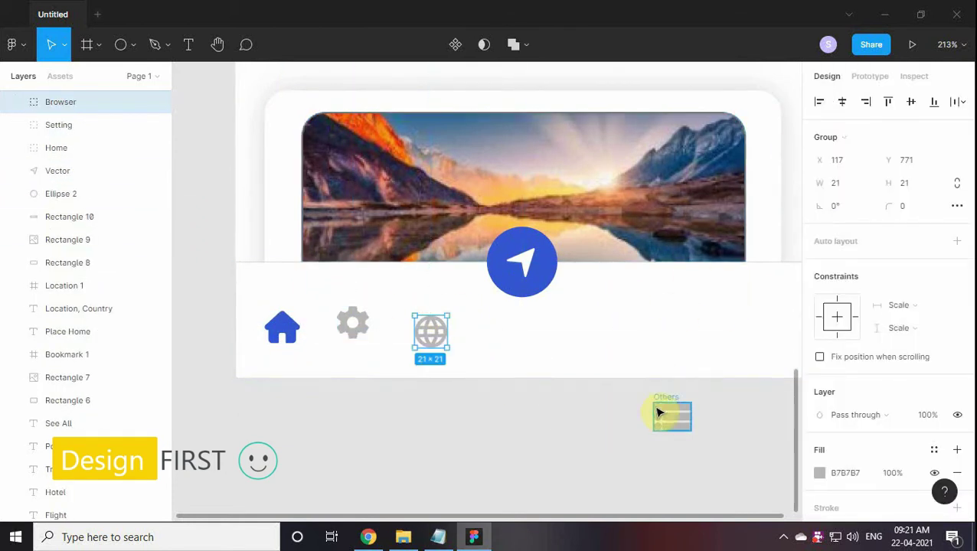
left_click_drag(659, 413, 618, 320)
left_click(834, 137)
left_click(842, 100)
Reposition the gear, list and home icons along the bottom bar
left_click_drag(405, 310, 561, 312)
left_click_drag(693, 312, 447, 302)
left_click(346, 306)
mouse_move(346, 306)
left_mouse_down()
mouse_move(352, 293)
mouse_move(368, 295)
left_mouse_up()
scroll(388, 353, "up", 2, "ctrl")
scroll(388, 353, "up", 2, "ctrl")
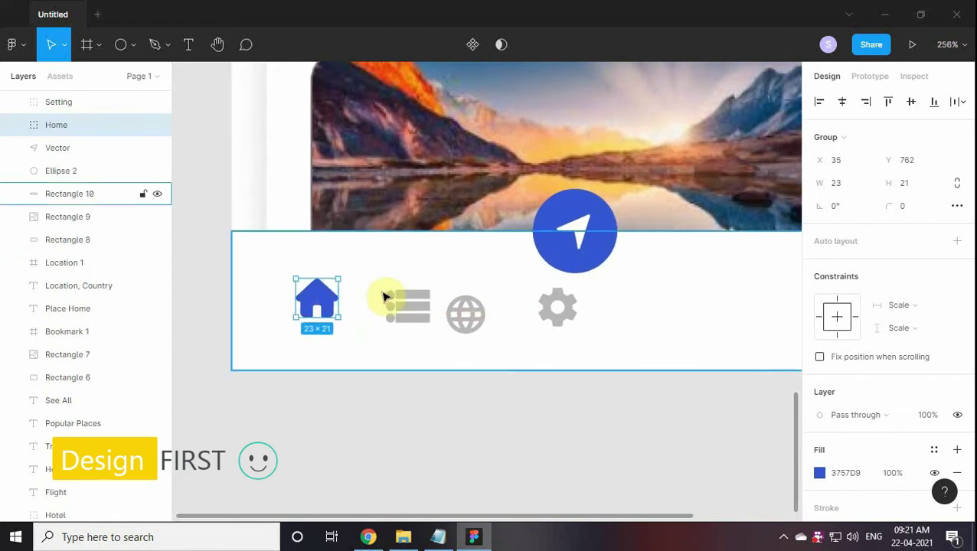
left_click(474, 315)
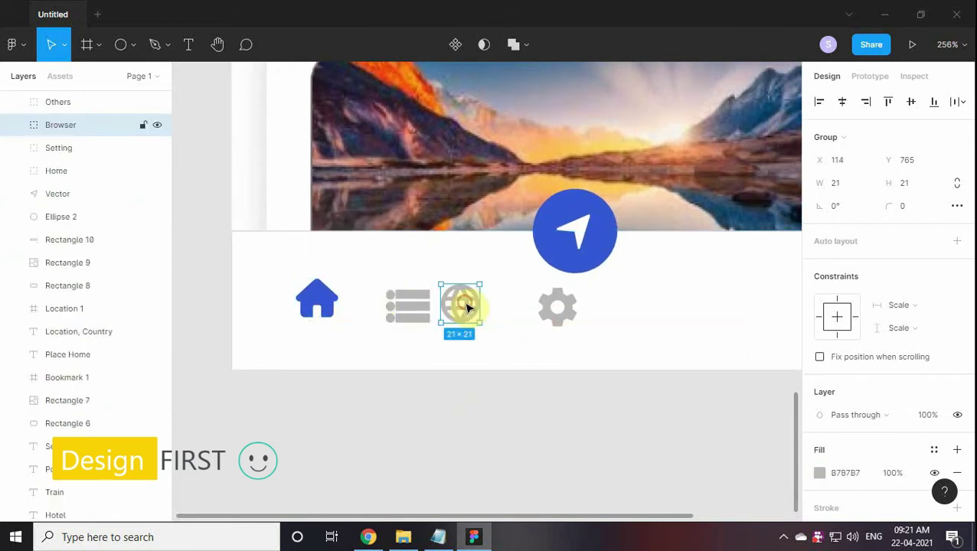
Move the list and gear icons to the bar's right side and bring back the Travel Mobile notes
scroll(468, 308, "up", 1, "ctrl")
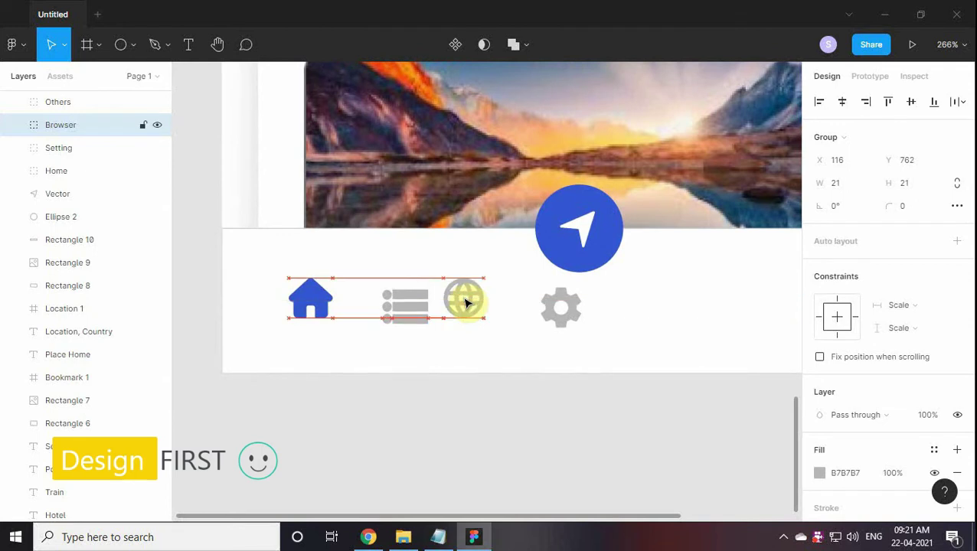
scroll(466, 303, "right", 3)
left_click(323, 307)
mouse_move(299, 320)
left_mouse_down()
mouse_move(538, 315)
mouse_move(586, 303)
left_mouse_up()
scroll(557, 300, "right", 2)
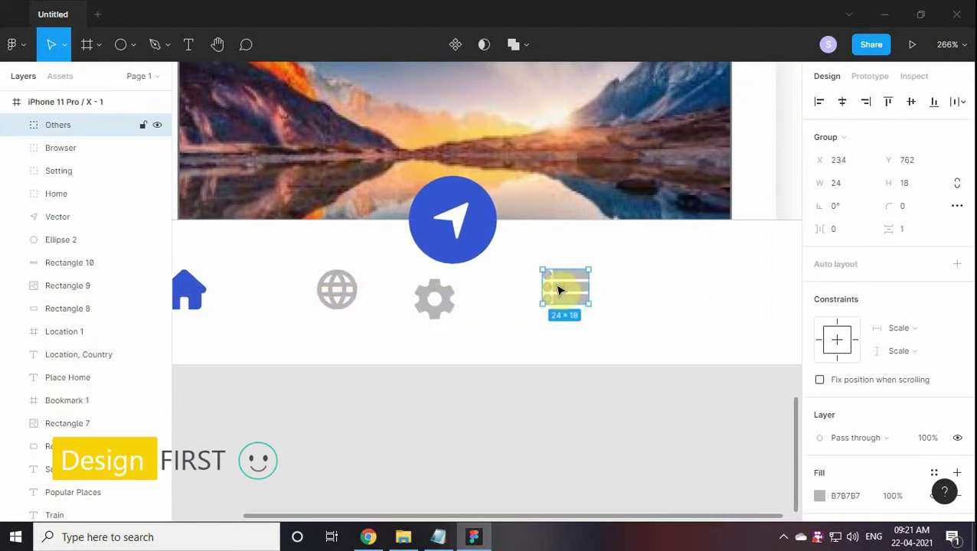
scroll(558, 291, "right", 3)
left_click_drag(348, 310, 642, 300)
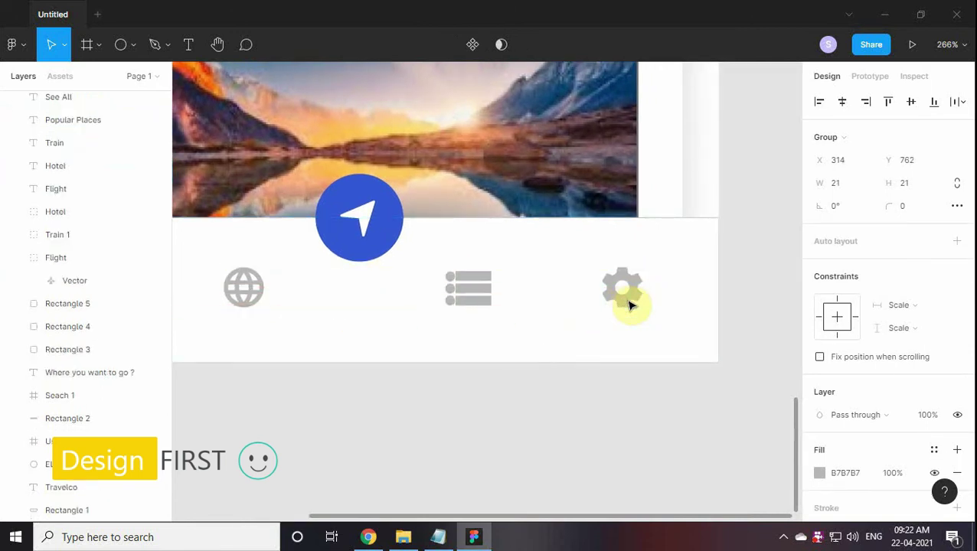
scroll(629, 304, "down", 2, "ctrl")
scroll(569, 355, "left", 2)
left_click(438, 536)
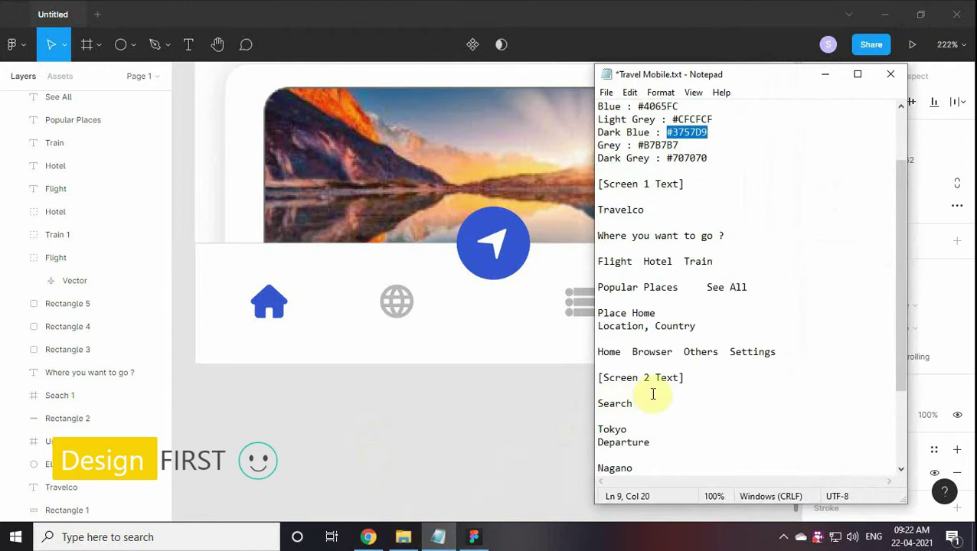
Add a Home label under the home icon and fill it with the dark blue code
left_click(824, 74)
key("t")
left_click(237, 342)
key("ctrl+v")
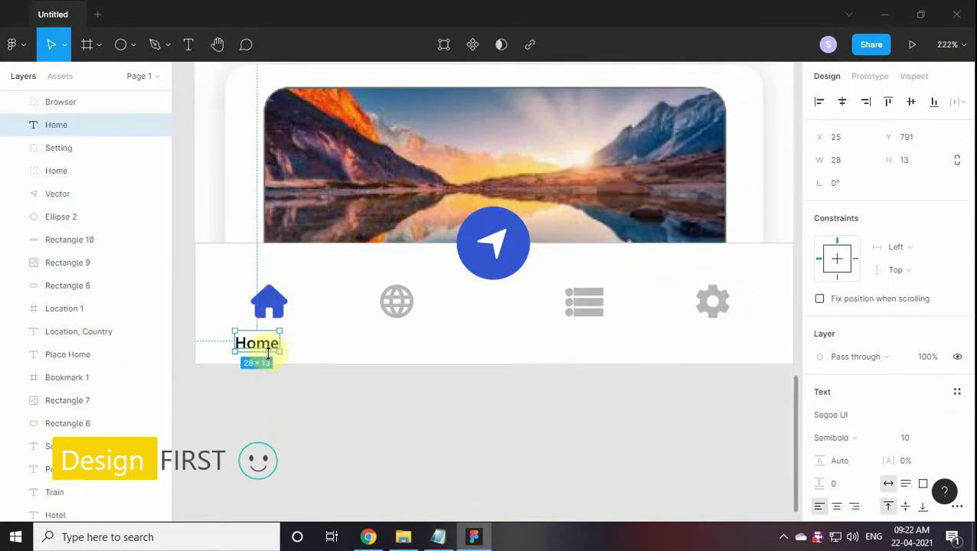
scroll(268, 352, "up", 3, "ctrl")
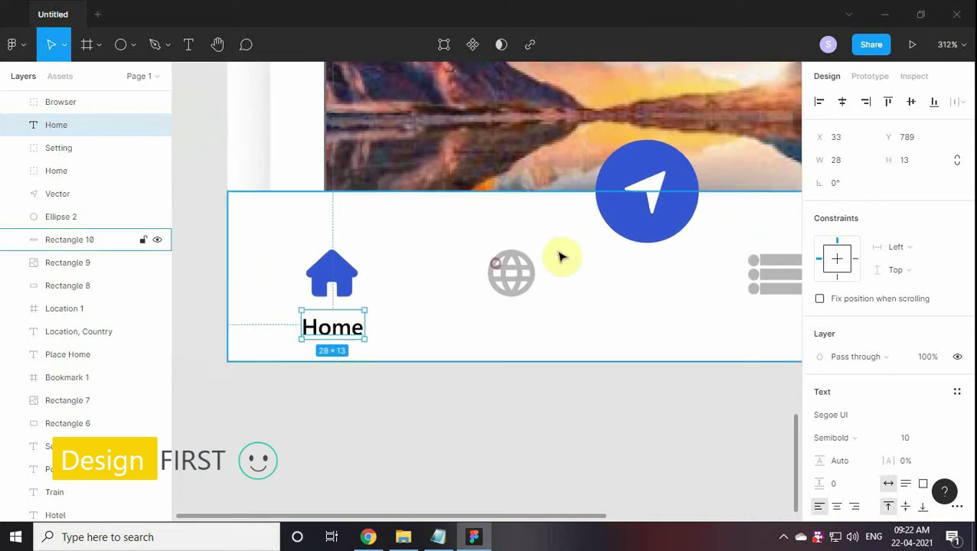
key("alt+Tab")
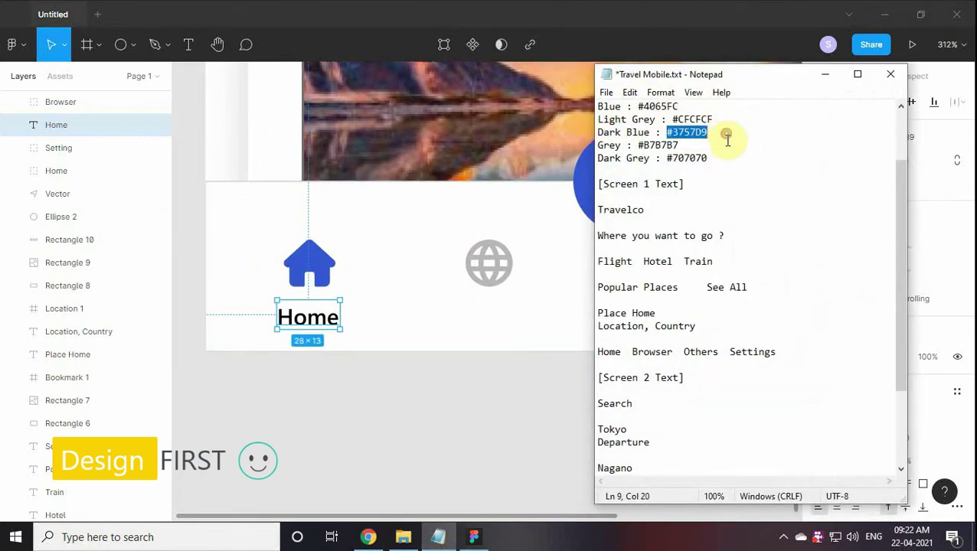
key("ctrl+c")
left_click(824, 74)
left_click(845, 427)
key("ctrl+v")
key("Return")
Add a Browser label under the globe icon with grey #B7B7B7 fill
left_click_drag(579, 404, 534, 405)
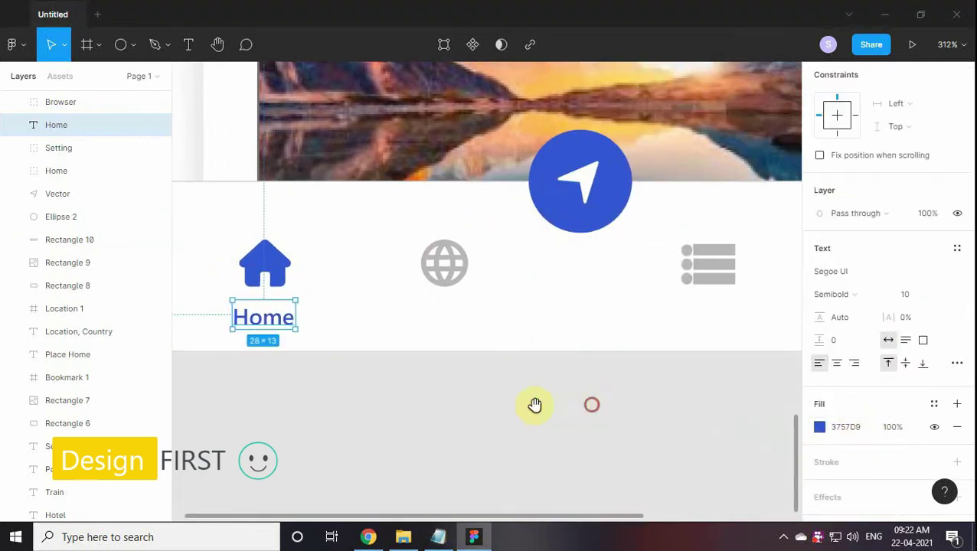
key("t")
left_click(390, 312)
left_click(438, 537)
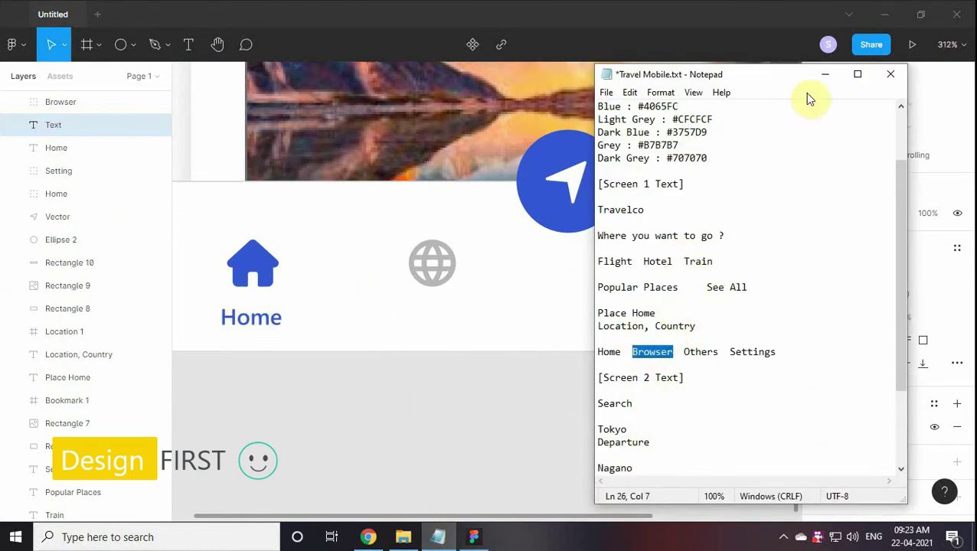
key("ctrl+c")
left_click(824, 74)
key("ctrl+v")
key("Escape")
left_click(438, 536)
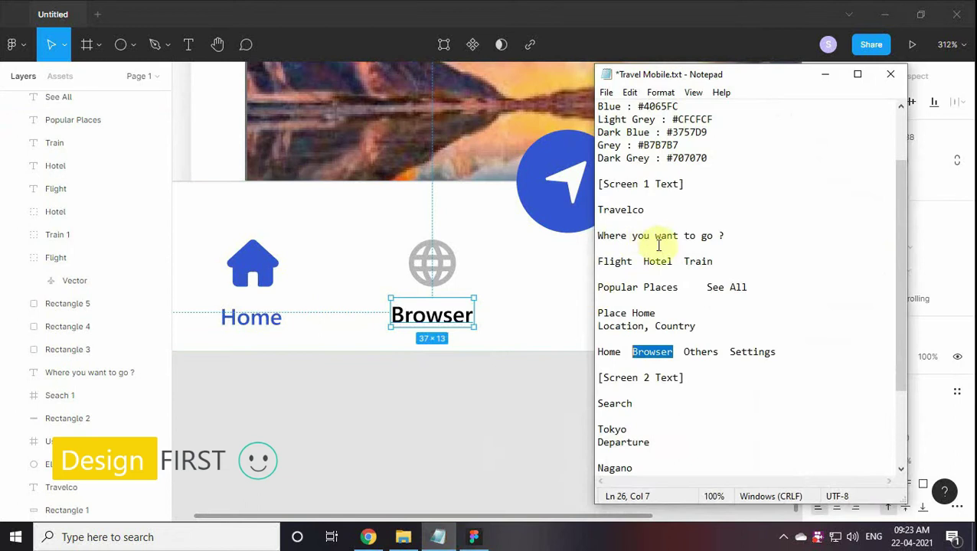
left_click(824, 74)
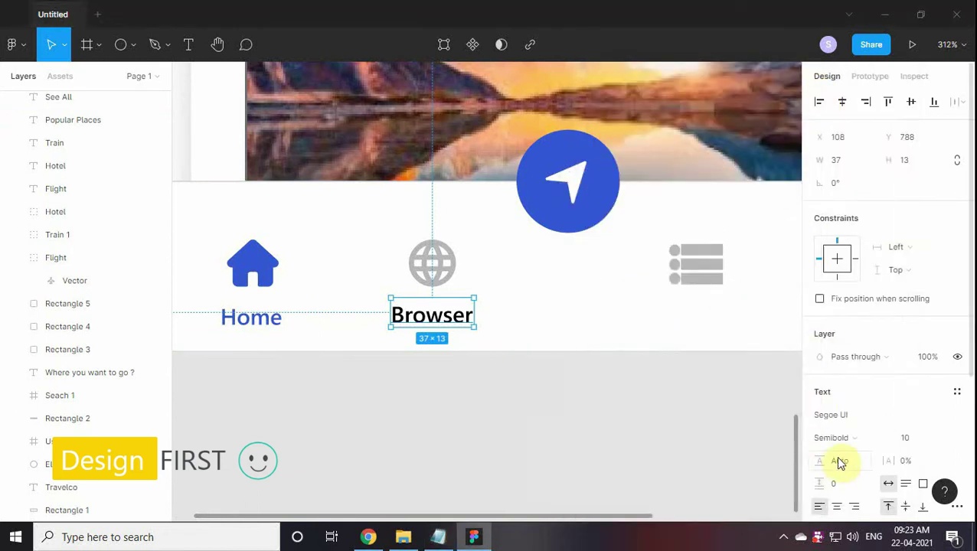
left_click(842, 498)
key("ctrl+v")
scroll(532, 399, "right", 1)
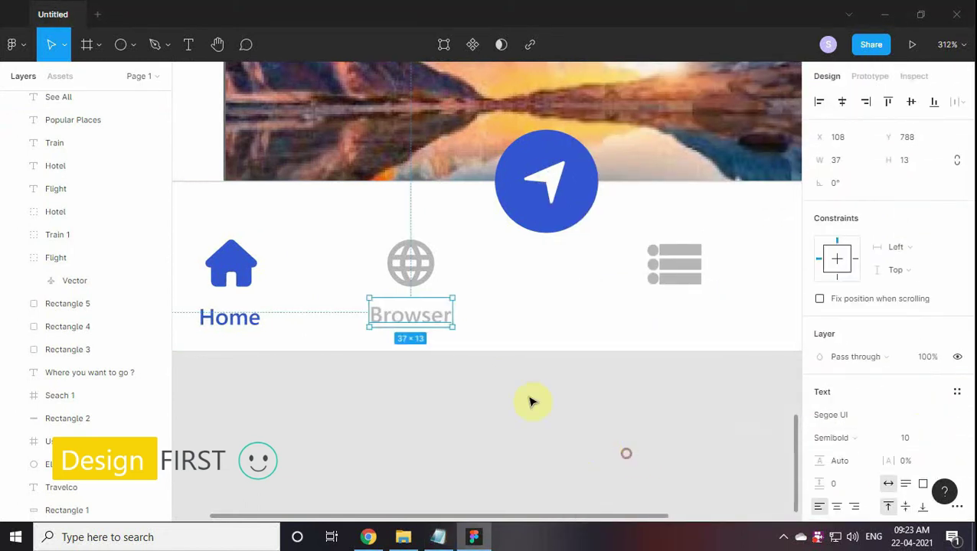
left_click(439, 320)
Add a grey Others label under the list icon, level with Browser
scroll(558, 366, "right", 3)
left_click(183, 44)
left_click(538, 322)
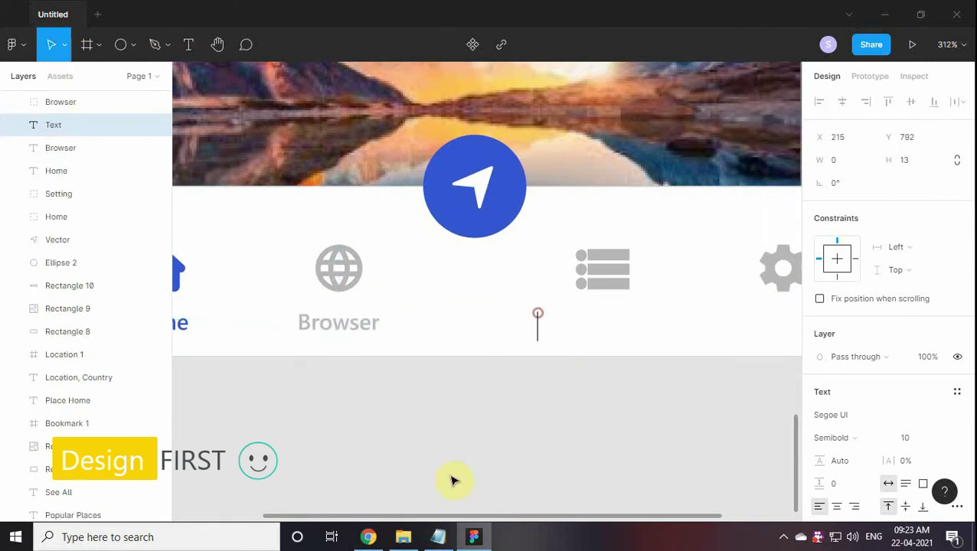
left_click(437, 537)
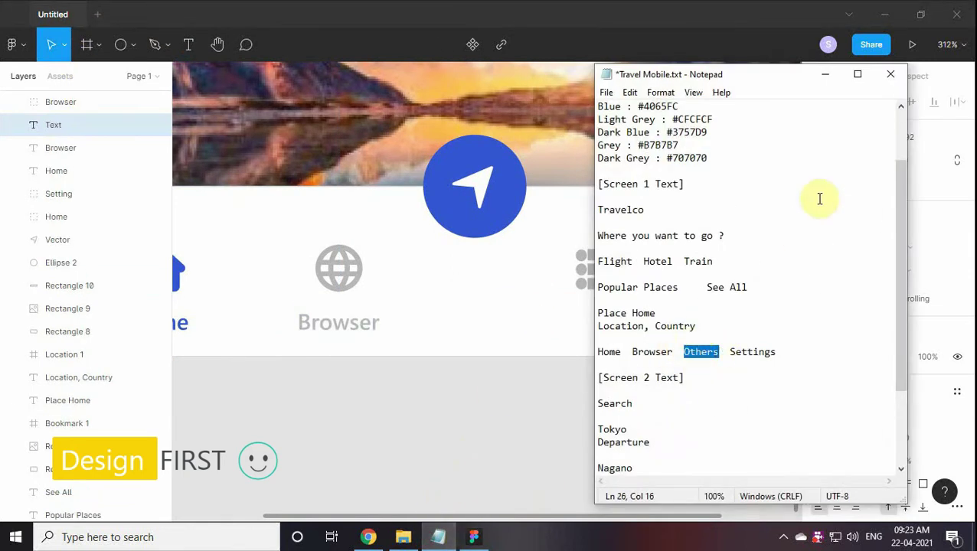
left_click(824, 75)
key("ctrl+v")
key("Escape")
left_click_drag(593, 327, 608, 323)
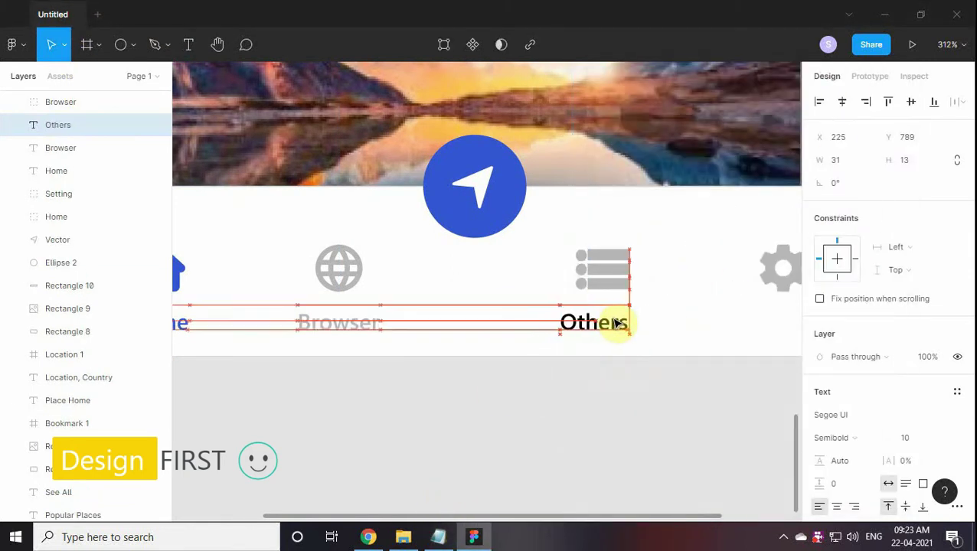
scroll(622, 359, "right", 1)
left_click(438, 537)
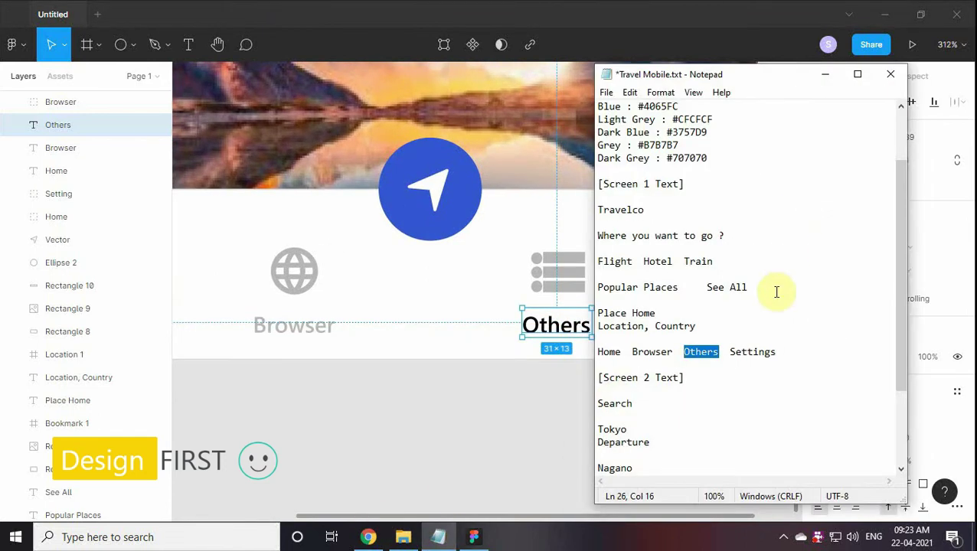
left_click(825, 75)
scroll(829, 459, "down", 2)
left_click(845, 428)
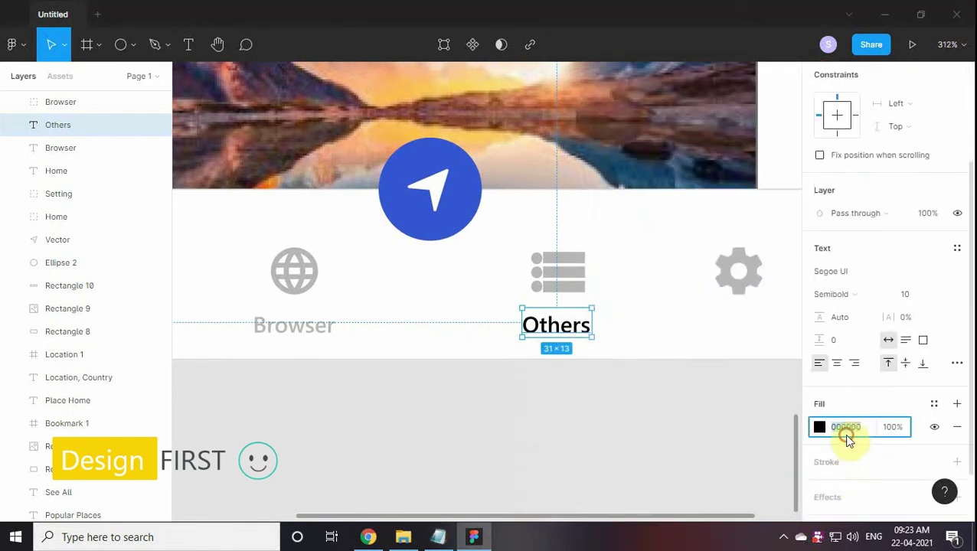
scroll(658, 440, "right", 1)
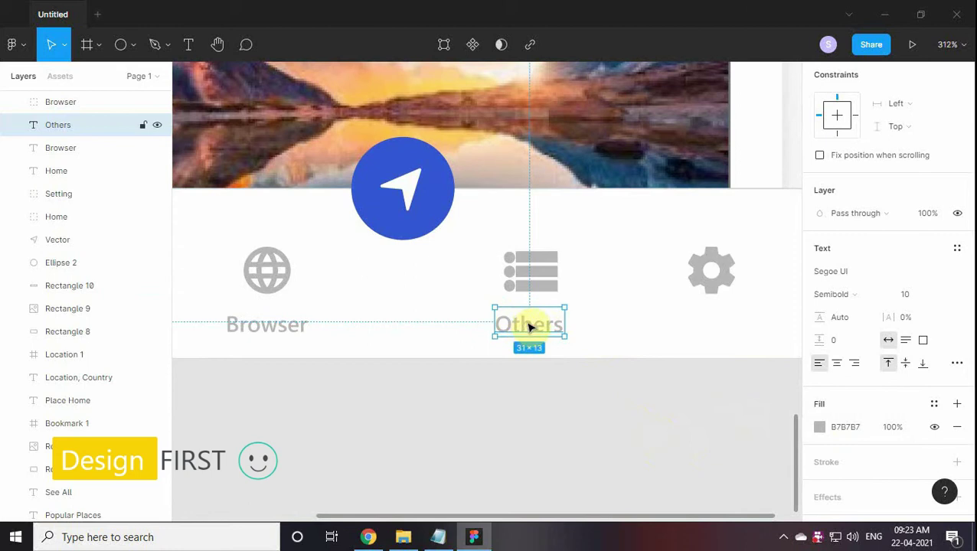
left_click_drag(525, 335, 525, 325)
scroll(582, 375, "right", 5)
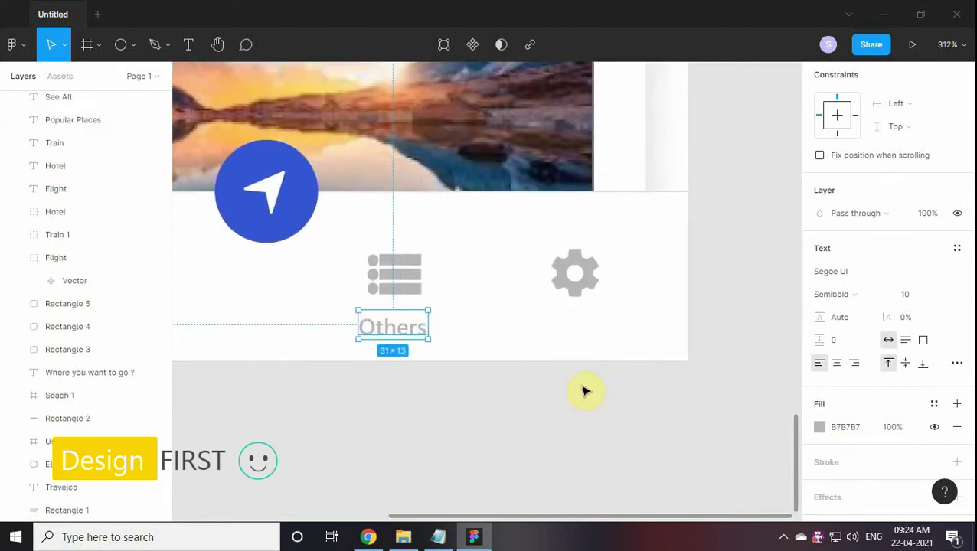
Paste a Settings label beneath the gear icon and align it like the Others label
left_click(439, 539)
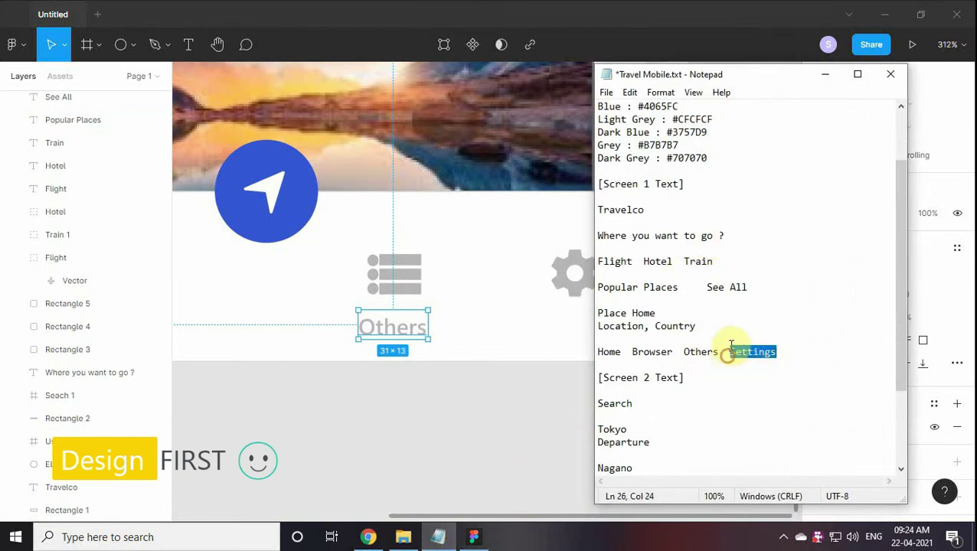
left_click(831, 75)
left_click(188, 44)
left_click(558, 306)
key("ctrl+v")
key("Escape")
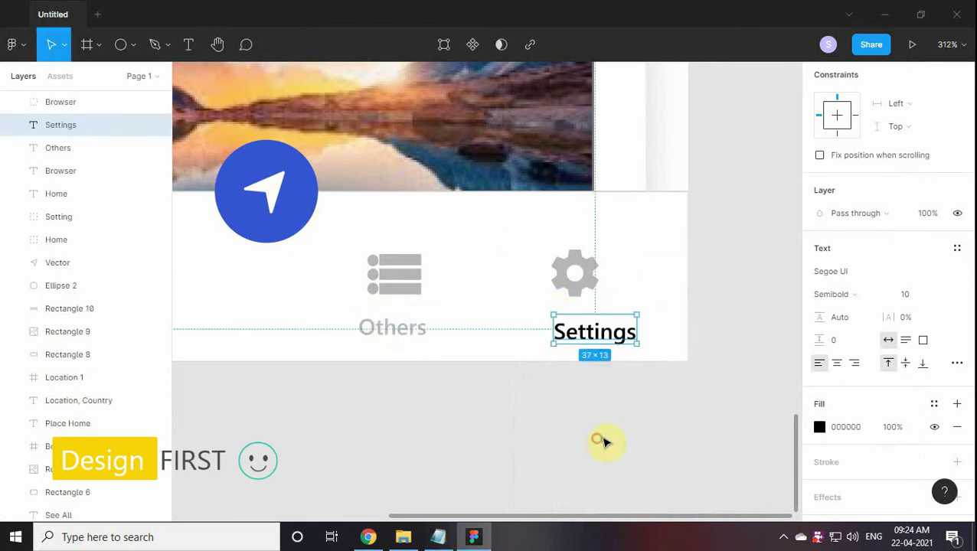
scroll(627, 413, "left", 1)
left_click_drag(616, 334, 601, 339)
scroll(878, 349, "up", 3)
scroll(600, 332, "up", 1)
scroll(624, 312, "left", 1)
left_click(441, 536)
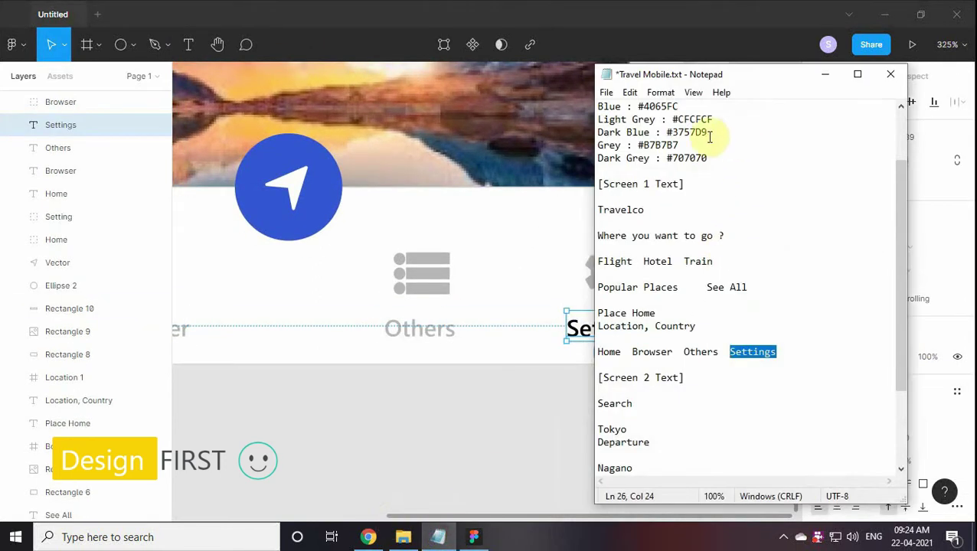
left_click(824, 74)
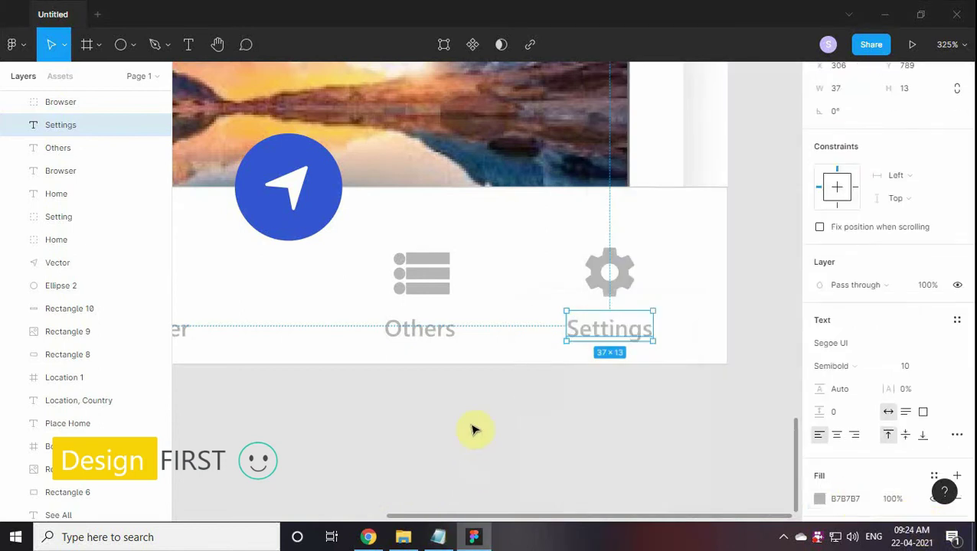
scroll(473, 431, "down", 5, "ctrl")
scroll(602, 300, "down", 3, "ctrl")
scroll(482, 408, "down", 2, "ctrl")
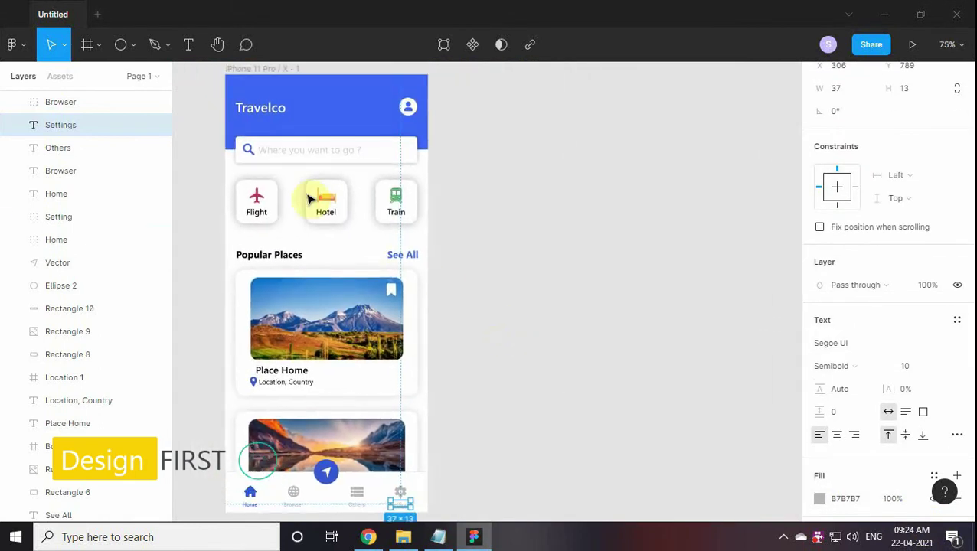
Draw a new phone frame with a 115-high header rectangle filled blue #4065FC
left_click(85, 44)
left_click_drag(504, 222, 500, 224)
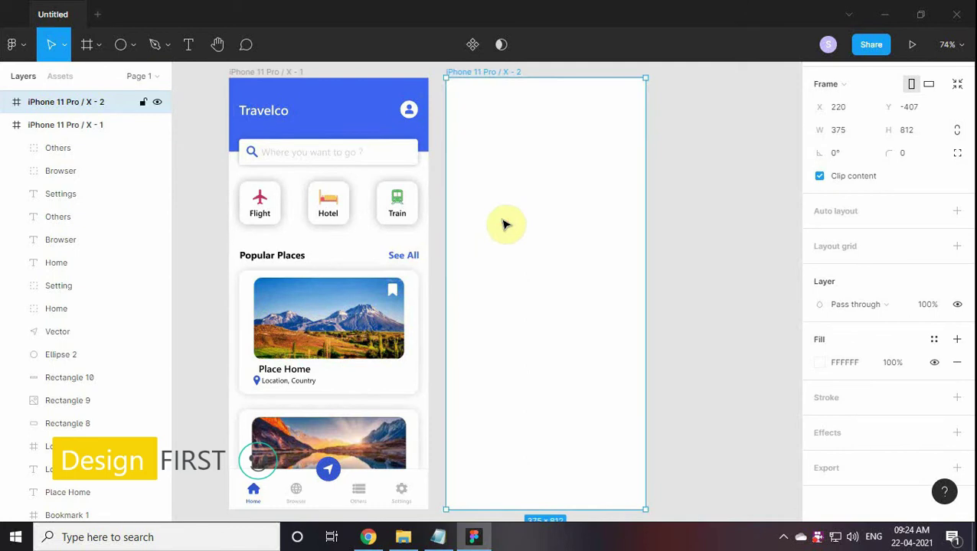
left_click(133, 44)
left_click(117, 80)
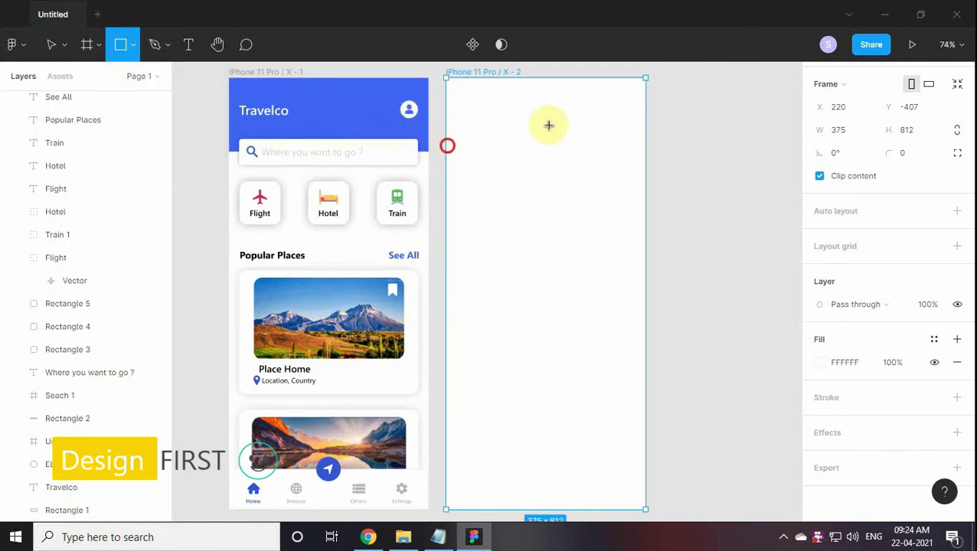
left_click_drag(446, 145, 645, 77)
type("5")
key("Return")
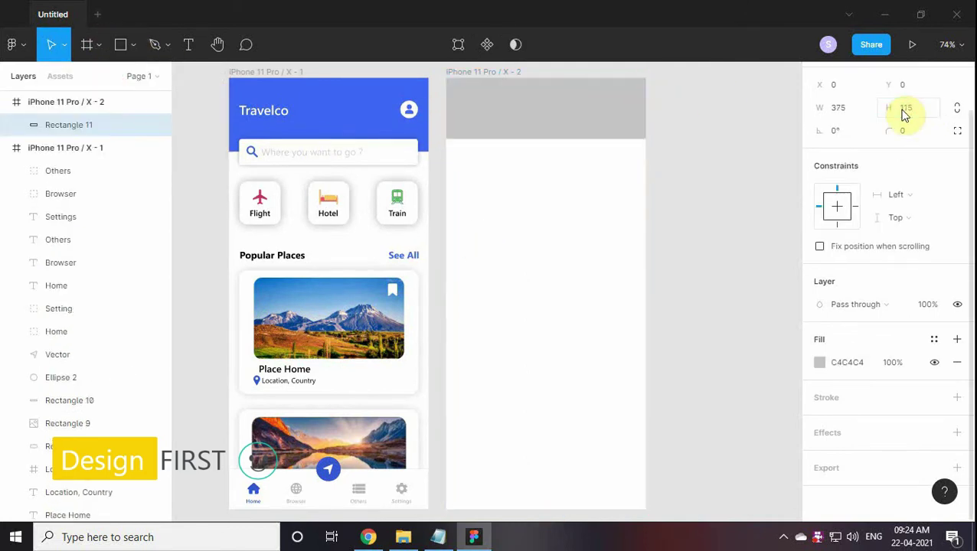
left_click(438, 537)
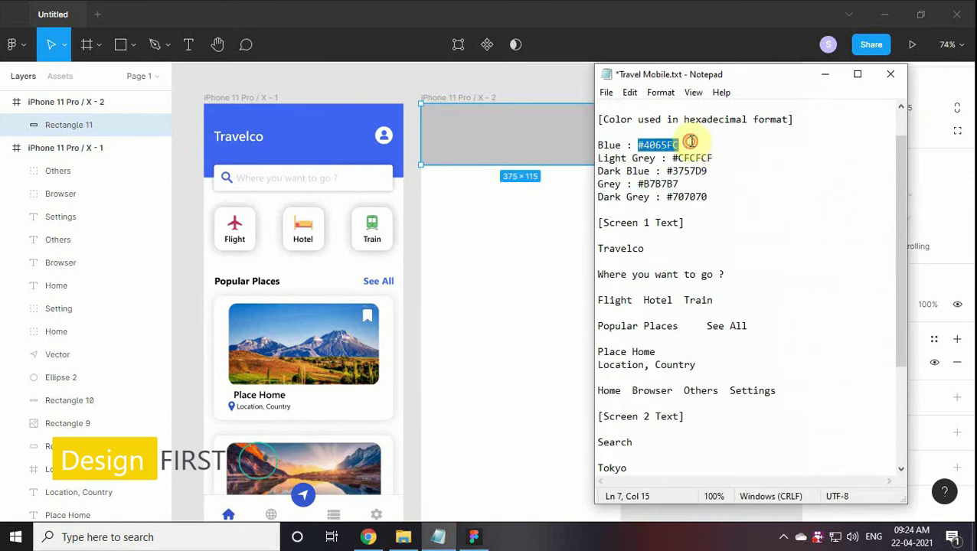
left_click(825, 74)
key("Return")
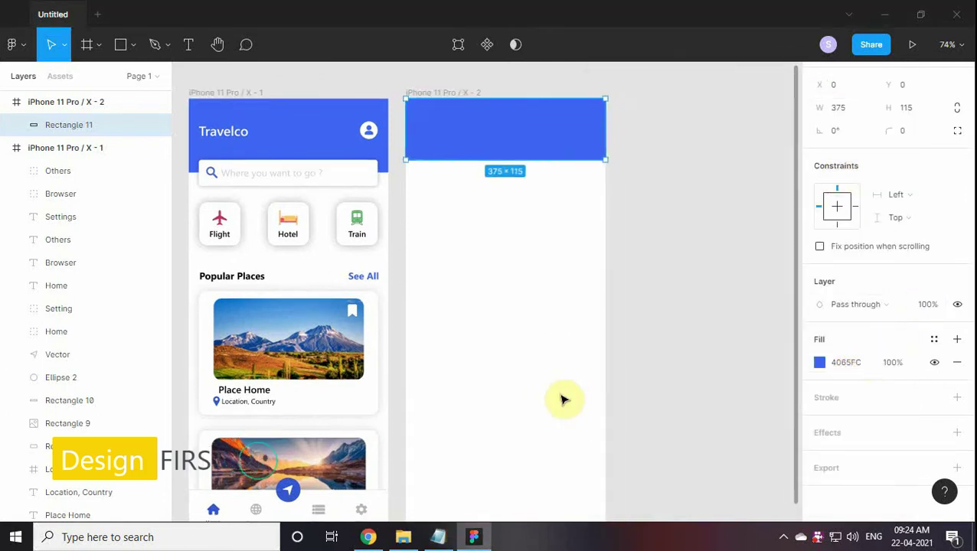
Bring the Left Arrow.svg icon into the blue header
left_click(403, 536)
mouse_move(786, 333)
left_mouse_down()
mouse_move(518, 291)
mouse_move(470, 241)
left_mouse_up()
scroll(499, 291, "up", 2, "ctrl")
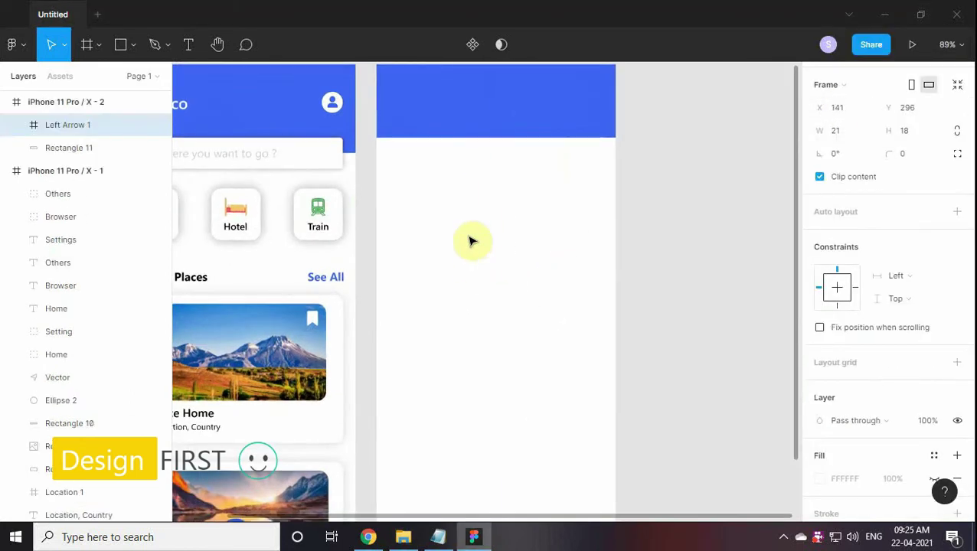
scroll(403, 106, "up", 2, "ctrl")
scroll(433, 127, "up", 2, "ctrl")
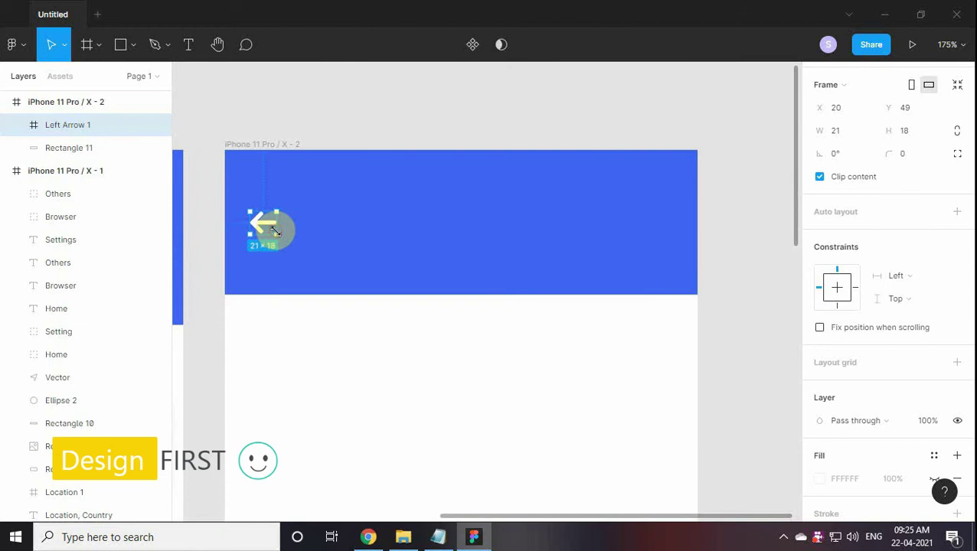
Add a white 'Search' title centred in the header
left_click(437, 536)
scroll(683, 475, "down", 1)
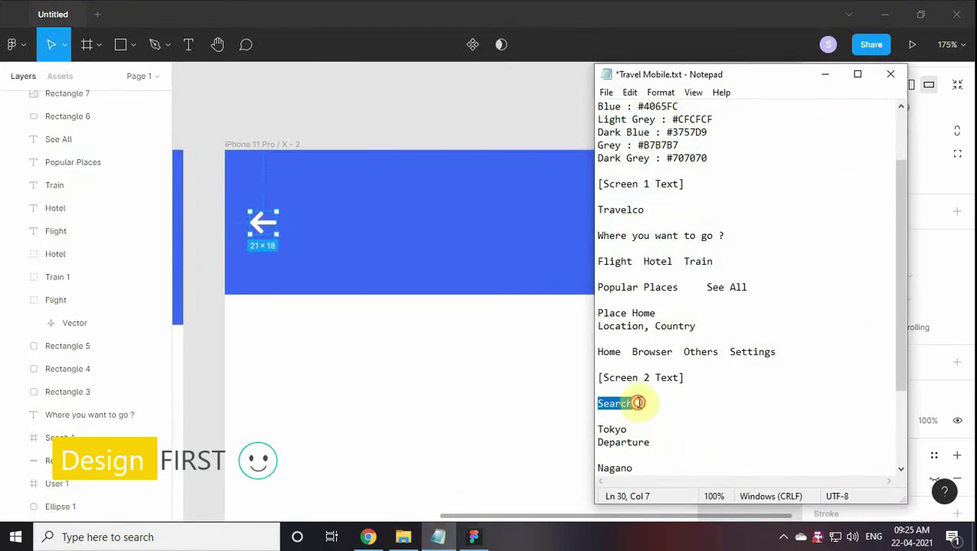
left_click(824, 74)
key("t")
key("ctrl+v")
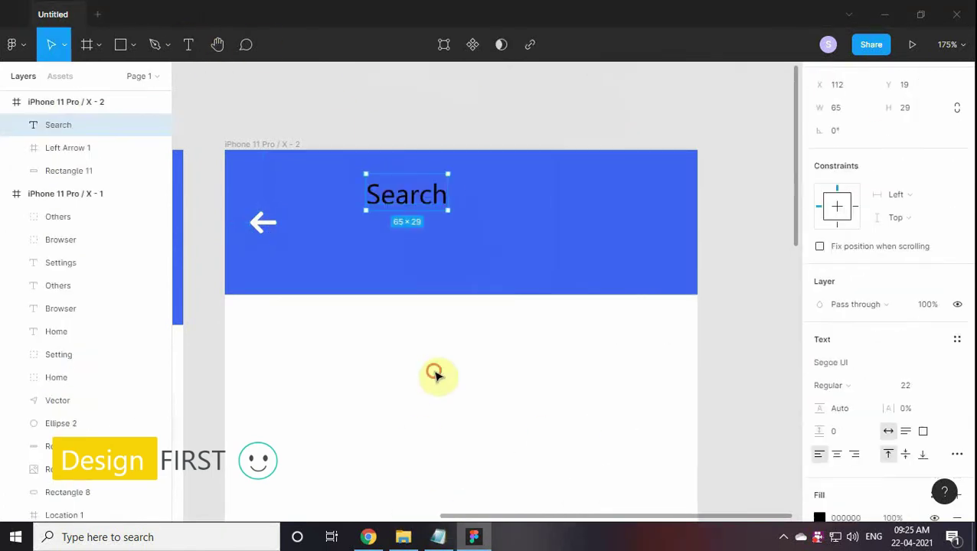
scroll(576, 174, "down", 2)
left_click_drag(576, 175, 534, 194)
key("Down")
key("Down")
key("Down")
scroll(830, 475, "down", 2)
left_click(817, 496)
left_click(643, 196)
left_click(802, 152)
scroll(604, 248, "down", 3)
scroll(605, 247, "up", 1)
left_click(120, 44)
Draw a 44×44 square below the header and move it lower on the screen
left_click_drag(304, 164, 346, 205)
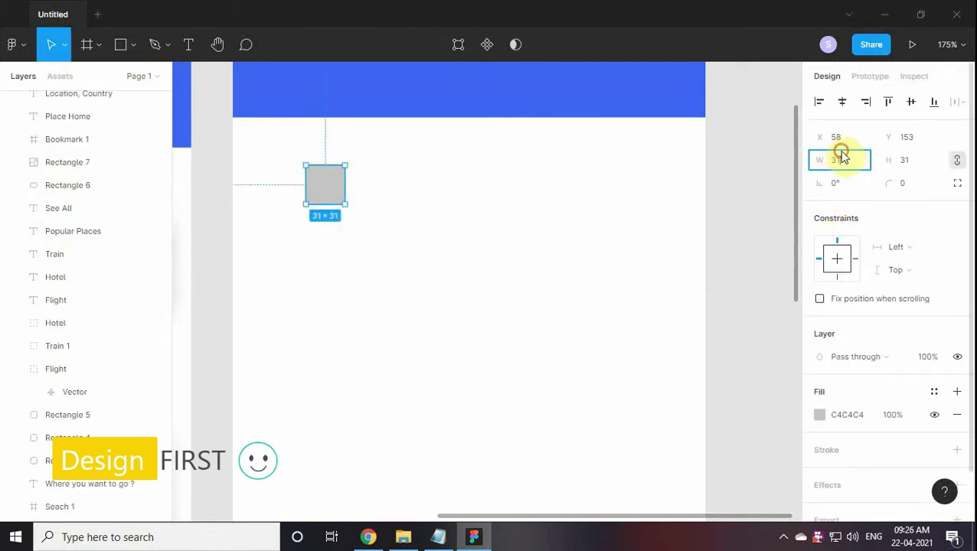
type("44")
key("Return")
left_click(327, 194)
scroll(382, 195, "up", 1)
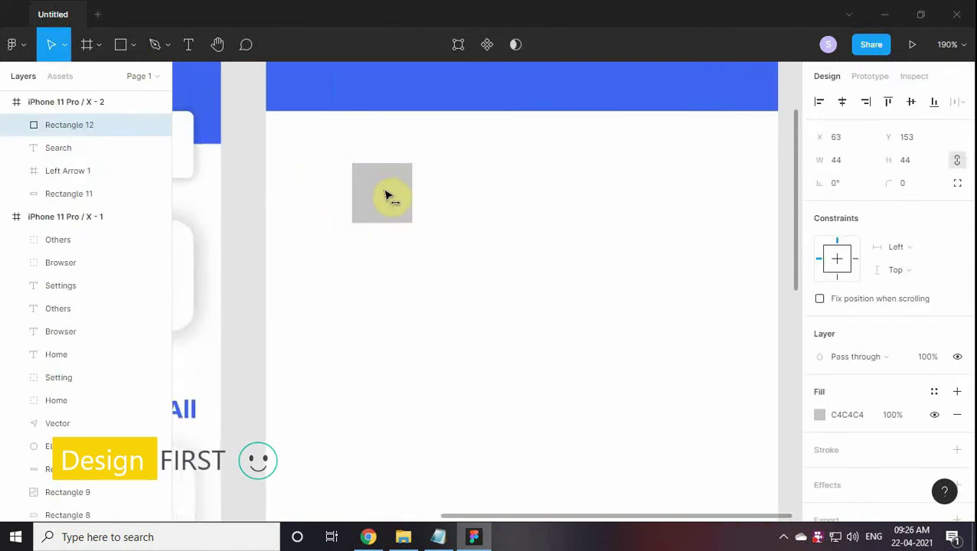
left_click_drag(390, 205, 387, 250)
scroll(457, 251, "right", 1)
scroll(877, 368, "down", 1)
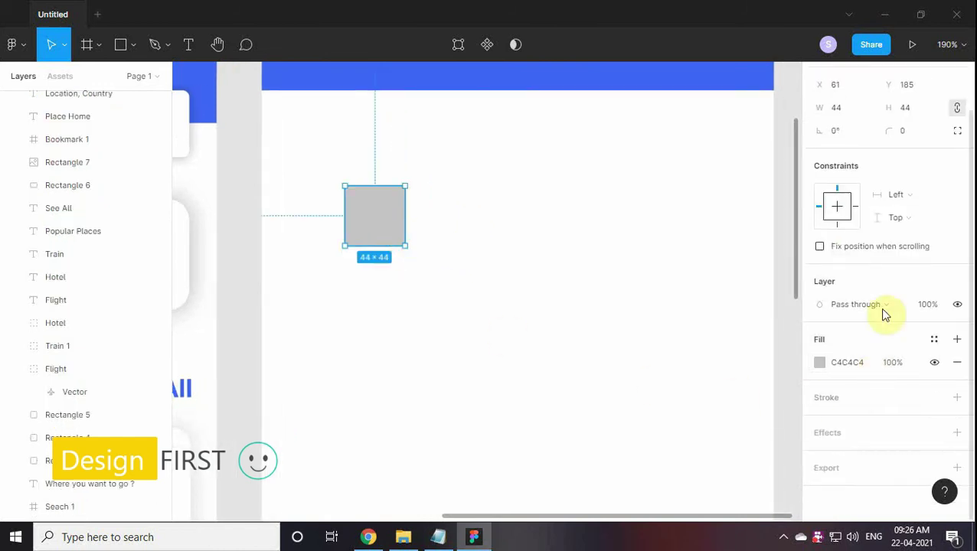
Give the square a drop shadow with blur 20 and a white fill
left_click(837, 442)
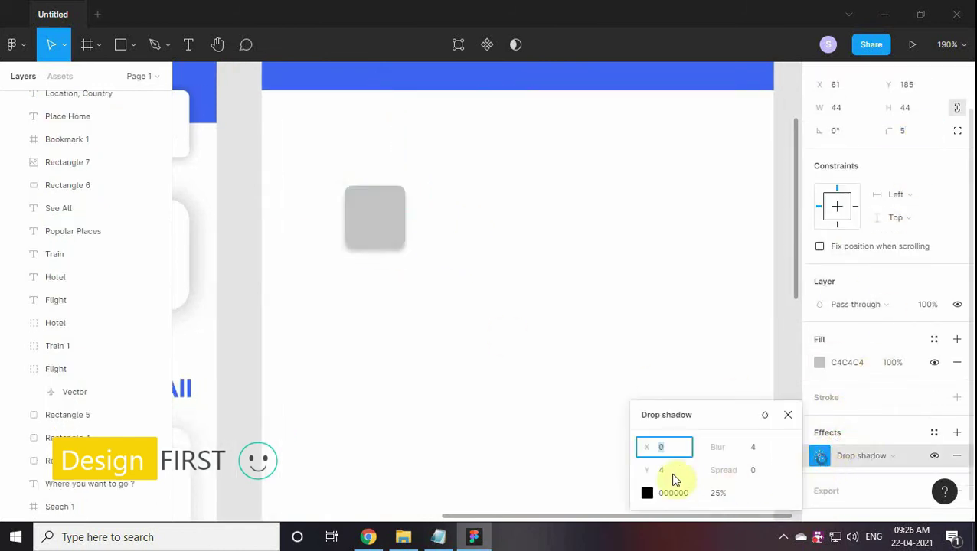
type("20")
left_click(725, 492)
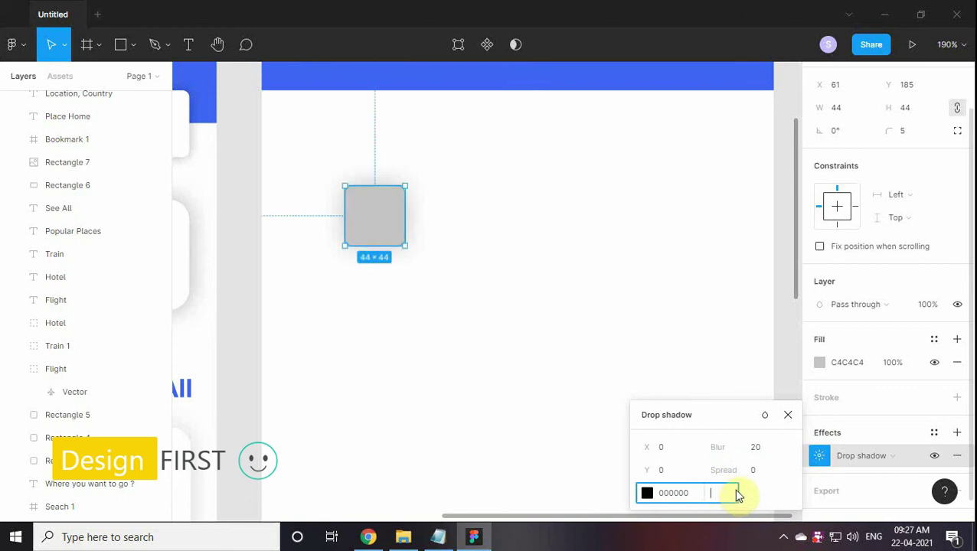
type("23.1")
left_click(786, 414)
left_click(819, 362)
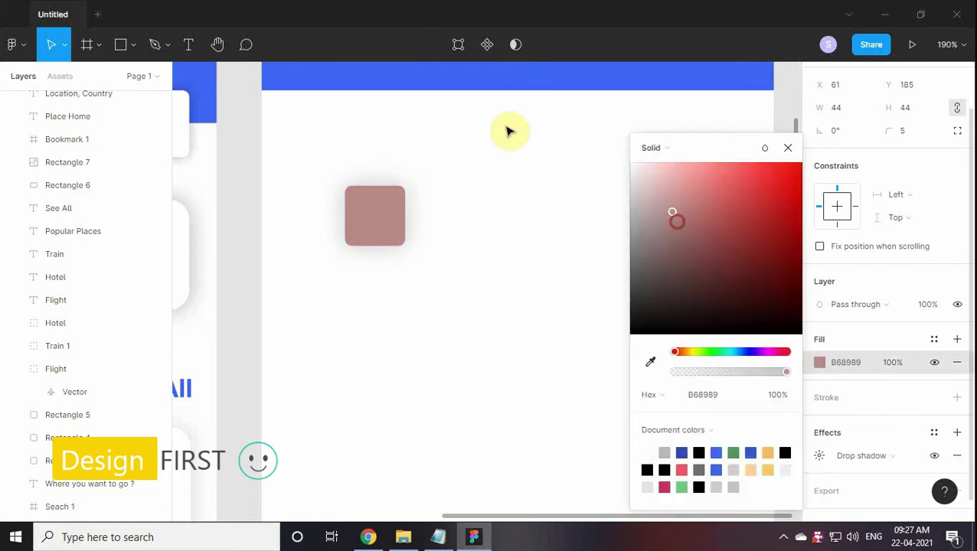
left_click_drag(620, 219, 638, 219)
Paste the 'Tokyo' text beside the card and align it with the card
left_click(430, 537)
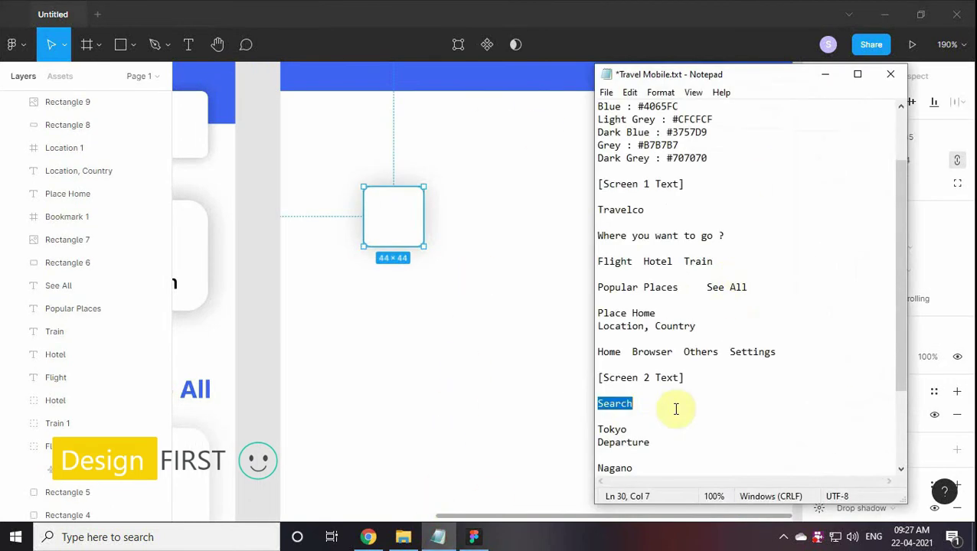
left_click(824, 74)
key("t")
key("ctrl+v")
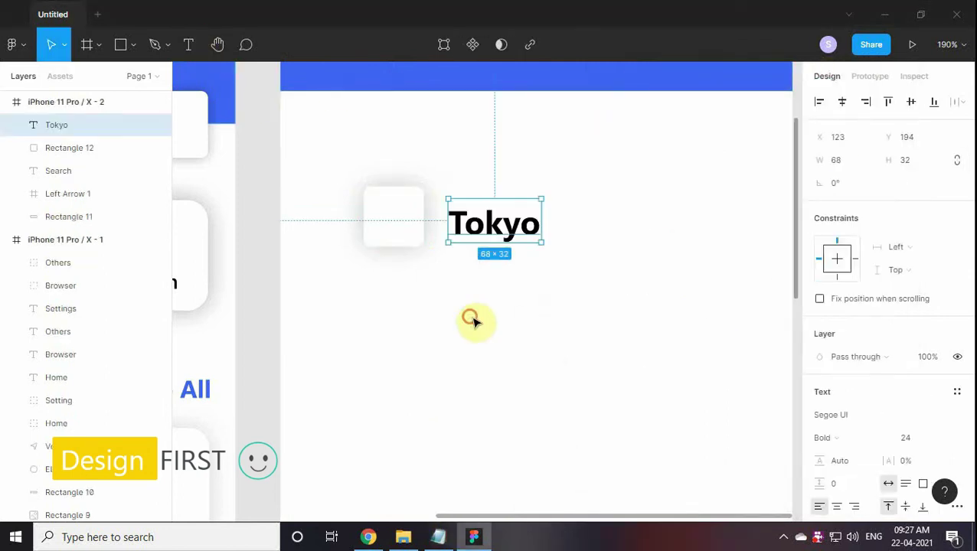
scroll(514, 289, "down", 1)
left_click_drag(475, 210, 493, 209)
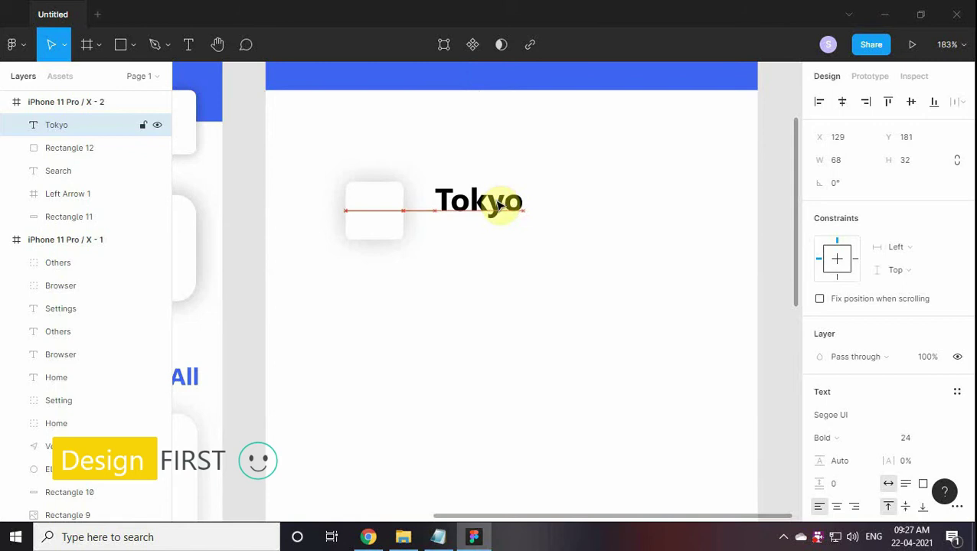
Bring the down arrow icon from the assets folder in beside Tokyo
left_click(403, 536)
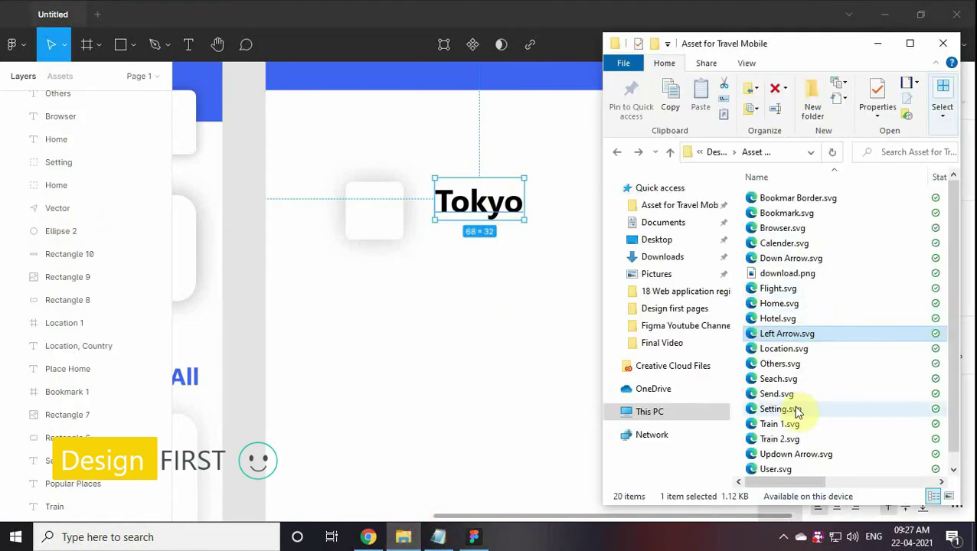
scroll(778, 375, "down", 1)
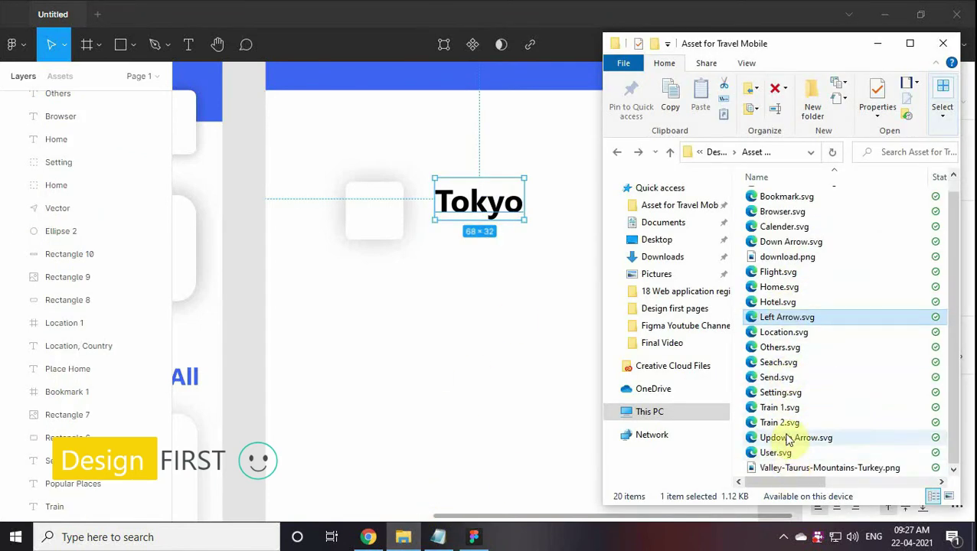
scroll(796, 322, "up", 1)
left_click(782, 256)
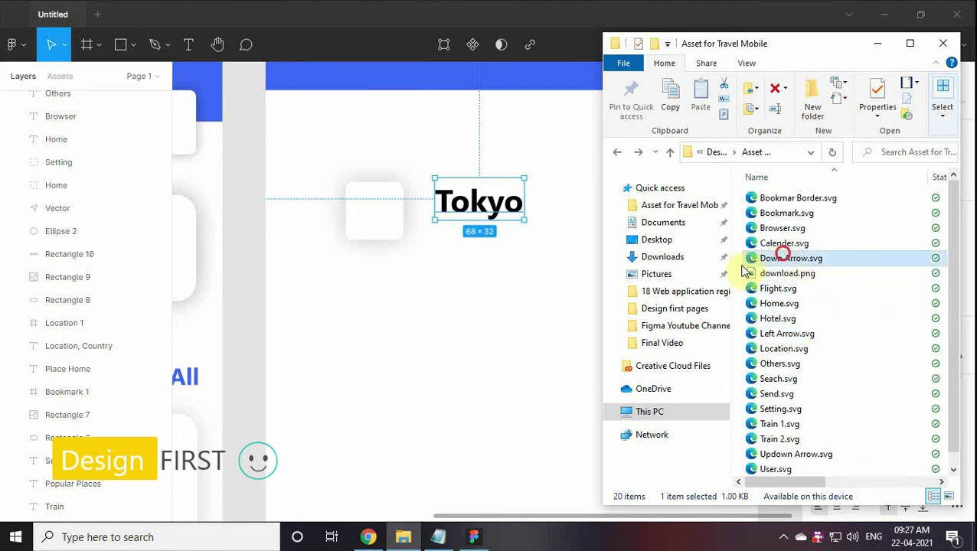
mouse_move(536, 308)
left_mouse_down()
mouse_move(662, 168)
mouse_move(586, 186)
left_mouse_up()
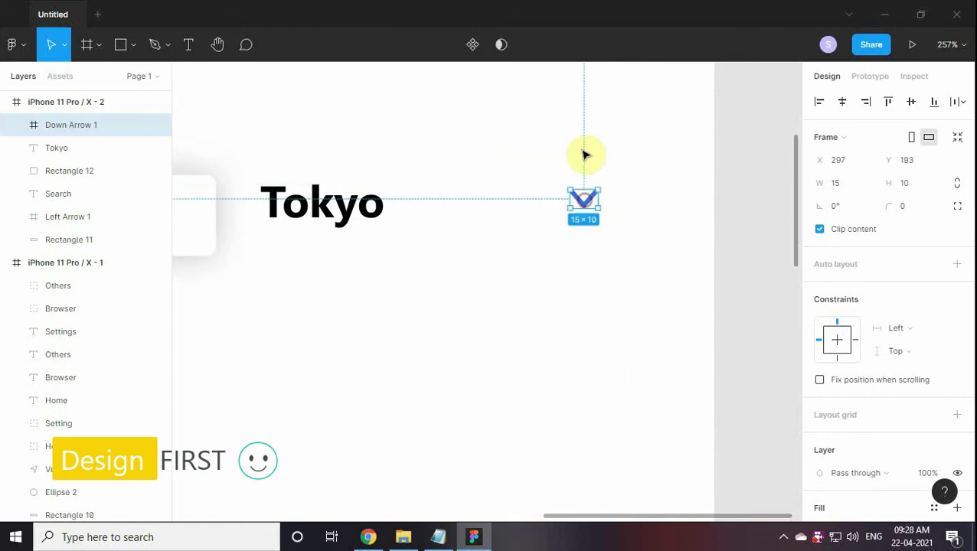
Add a 'Departure' text label below Tokyo
left_click_drag(580, 149, 630, 131)
left_click(188, 44)
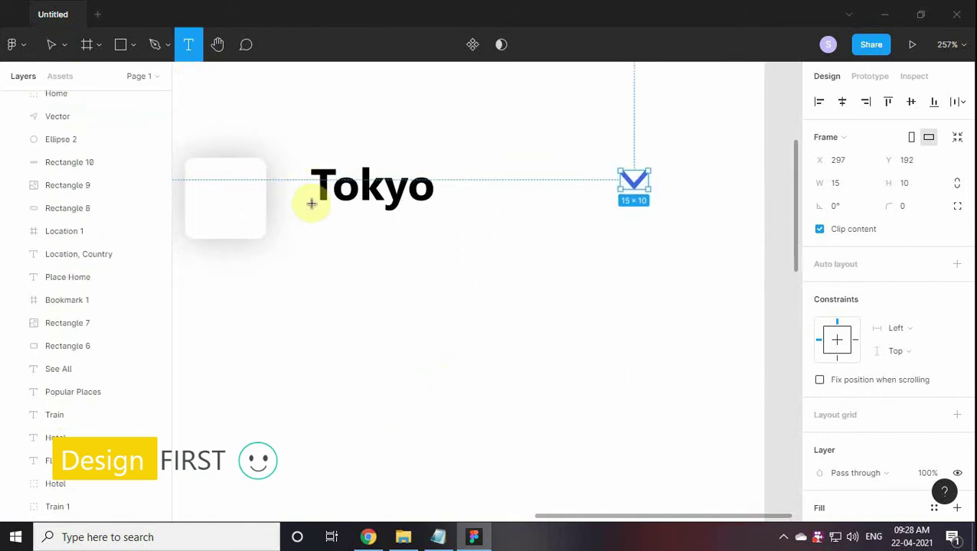
left_click(307, 223)
left_click(438, 536)
left_click(824, 75)
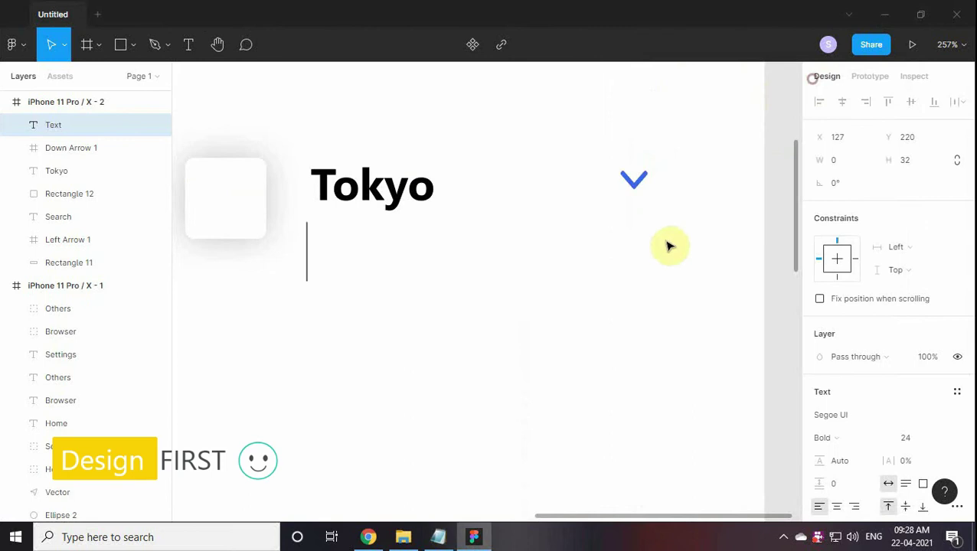
type("Departure")
Set Departure to size 16 Regular and align it beneath Tokyo
type("16")
key("Return")
left_click(823, 437)
left_click(873, 333)
left_click_drag(398, 253, 406, 246)
scroll(420, 249, "up", 3)
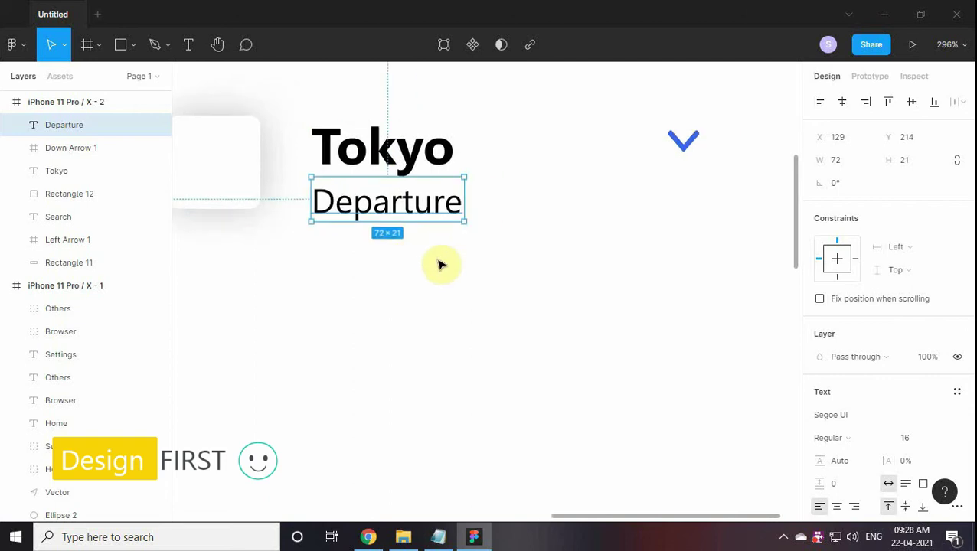
key("Escape")
Place the train icon from the assets folder inside the rounded card
key("alt+Tab")
mouse_move(779, 438)
left_mouse_down()
mouse_move(388, 329)
mouse_move(285, 212)
left_mouse_up()
left_click(308, 157, "shift")
left_click(693, 274)
scroll(570, 275, "down", 3, "ctrl")
Draw a vertical line 80 tall below the train card with a 3-weight dashed stroke (dash 5)
key("p")
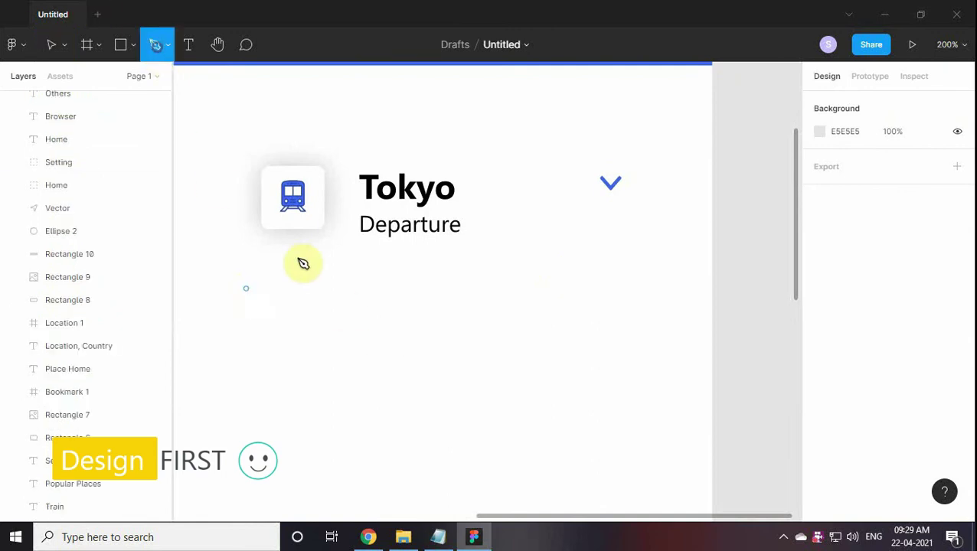
left_click(302, 236)
left_click(302, 316, "shift")
key("Escape")
left_click(924, 167)
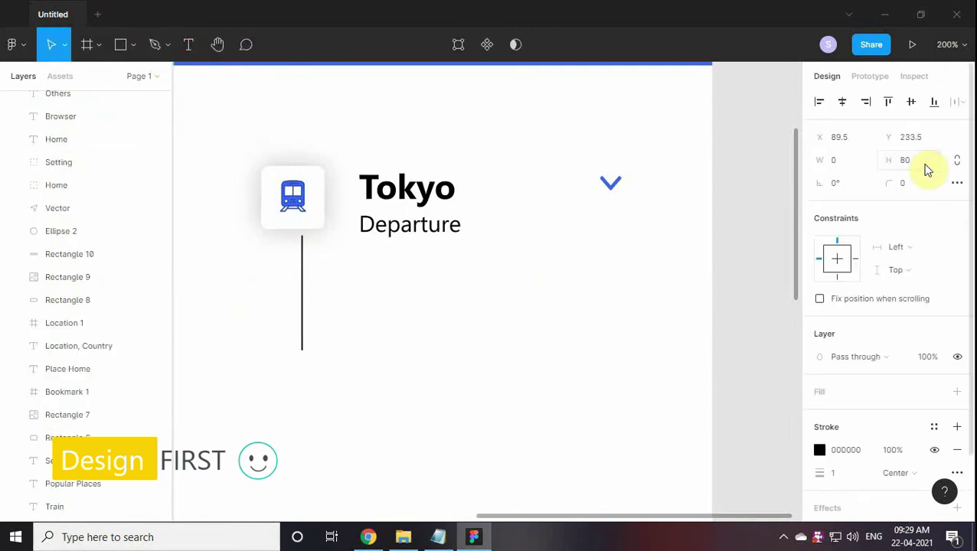
left_click(895, 473)
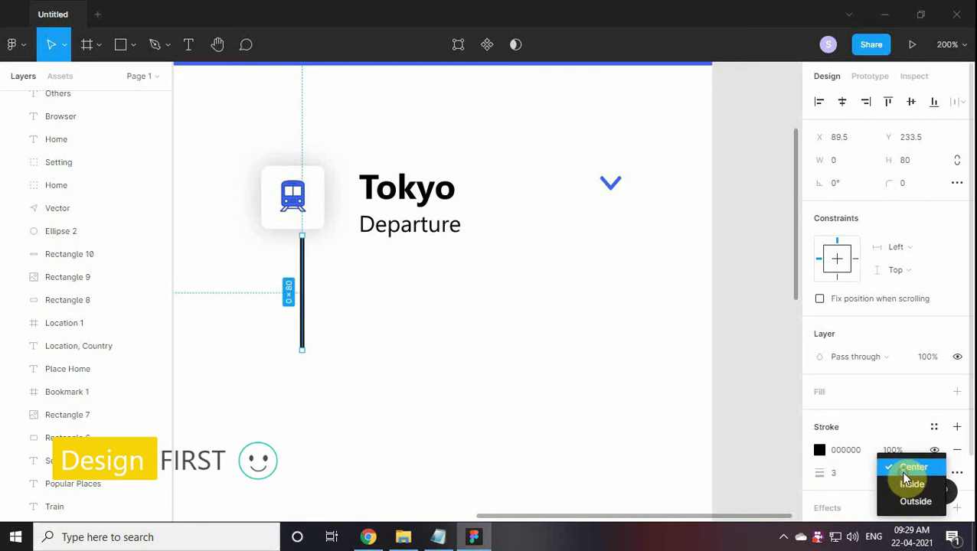
left_click(956, 472)
left_click(711, 494)
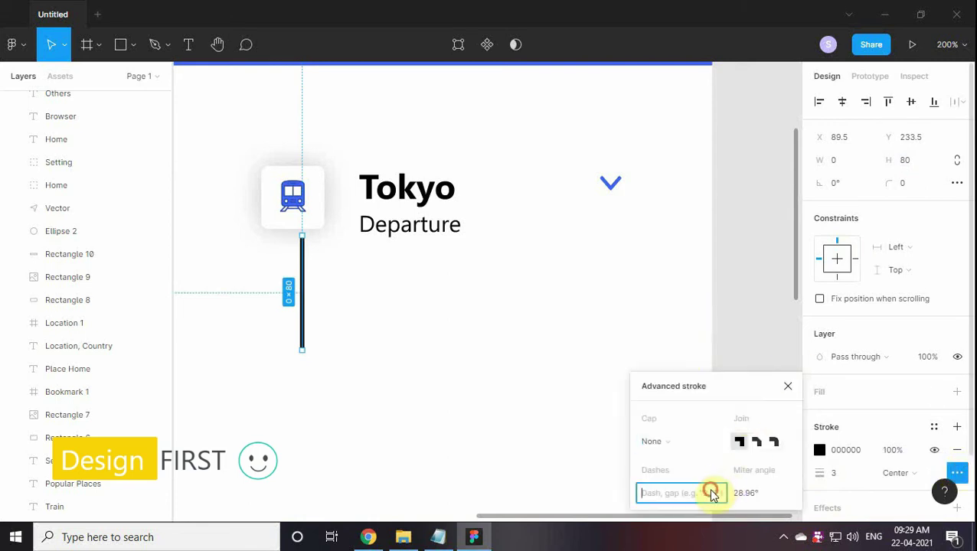
left_click(788, 385)
left_click_drag(471, 368, 571, 423)
scroll(470, 501, "down", 1)
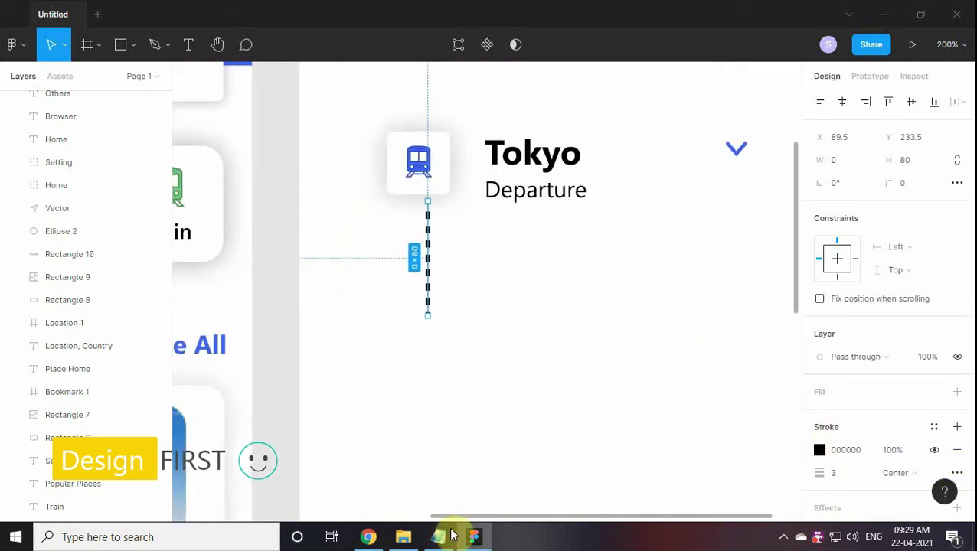
Colour the dashed line's stroke blue #4065FC
left_click(451, 536)
left_click(842, 450)
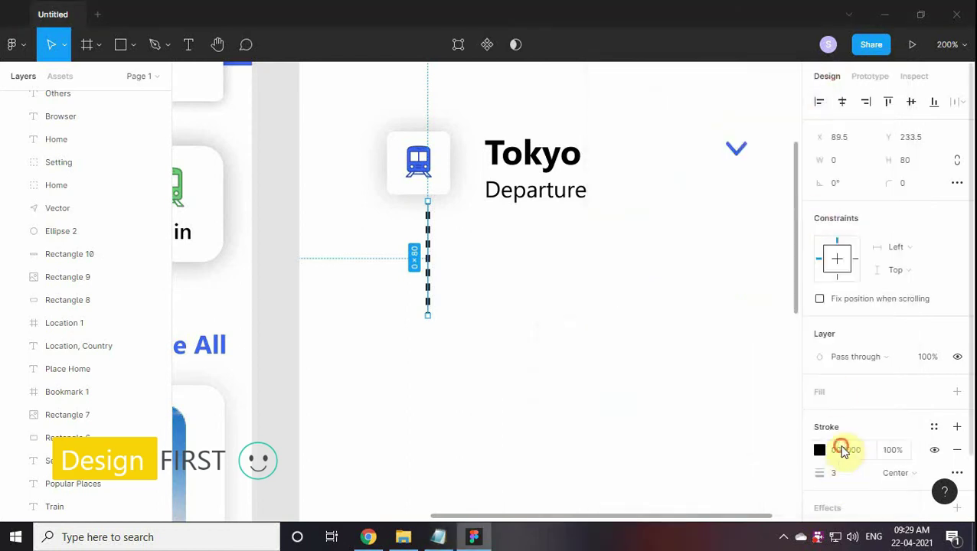
key("Return")
scroll(429, 229, "up", 1)
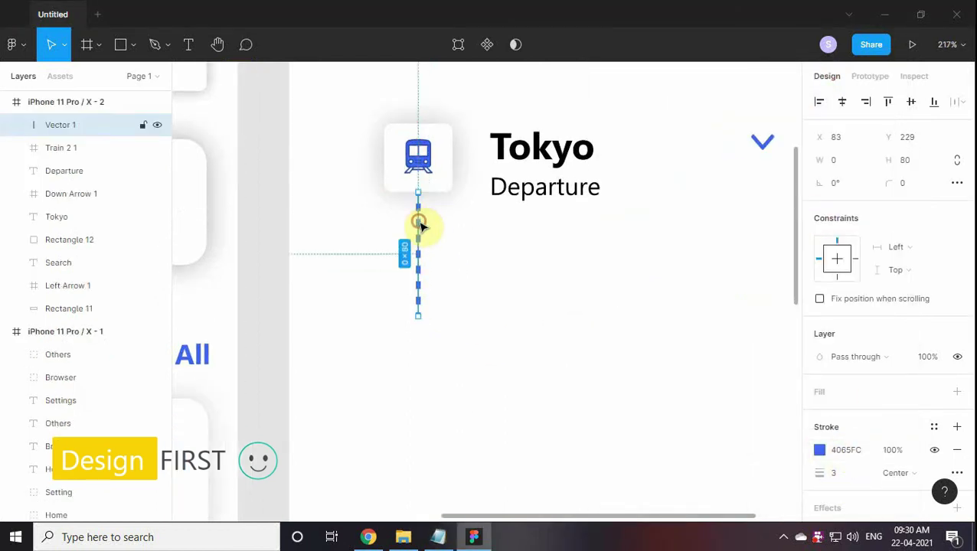
mouse_move(469, 300)
left_mouse_down()
mouse_move(462, 266)
mouse_move(421, 340)
left_mouse_up()
Draw a horizontal line starting under Departure
left_click(154, 44)
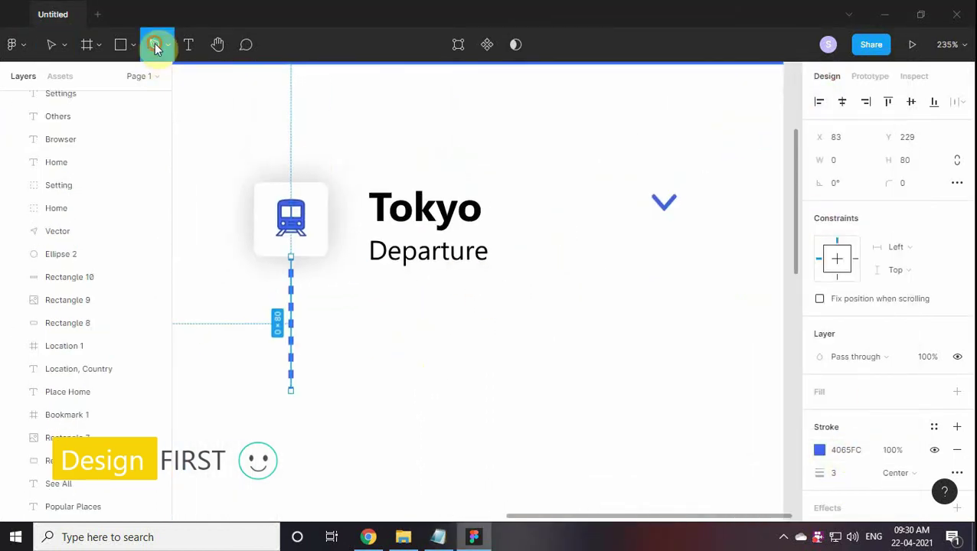
left_click(345, 281)
left_click(499, 280)
left_click(186, 44)
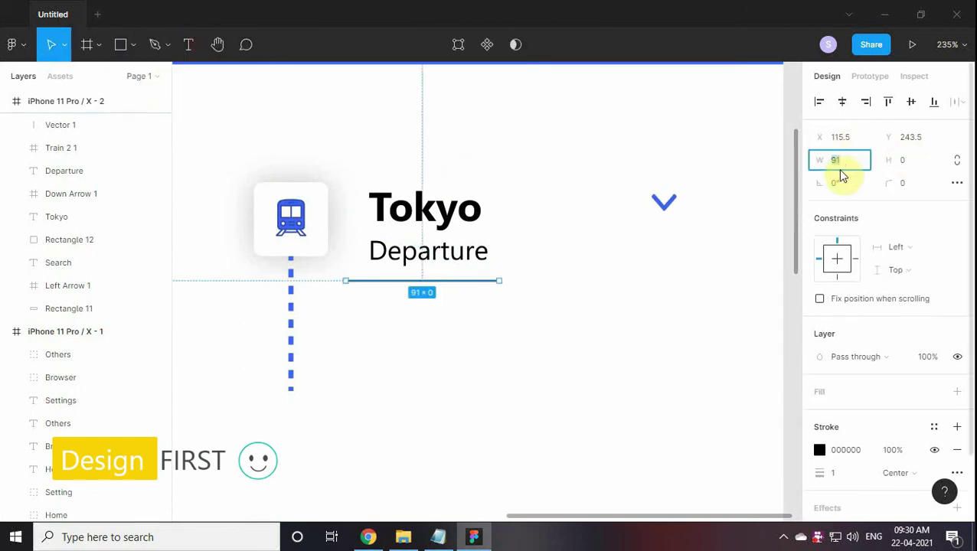
Move the horizontal line down beneath Departure
scroll(535, 385, "right", 1)
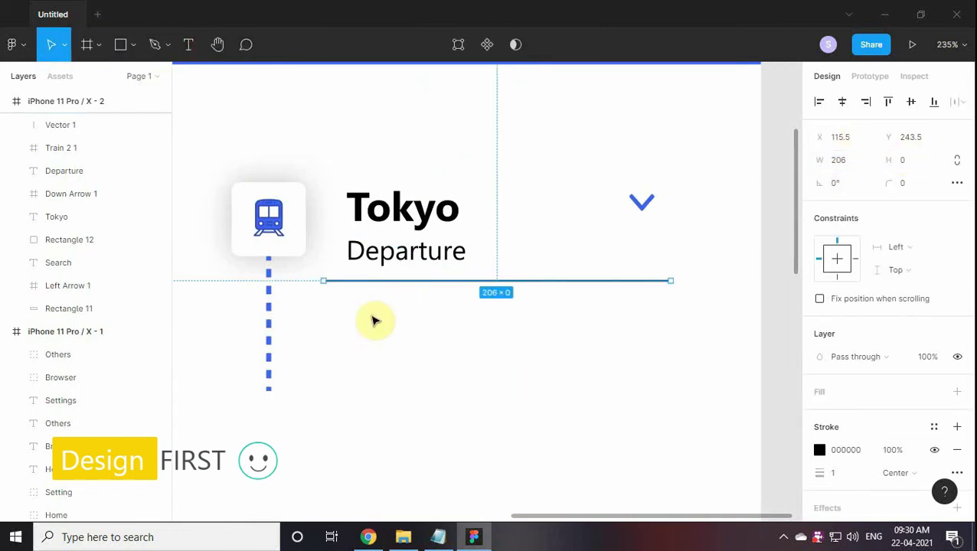
scroll(353, 283, "up", 1)
left_click_drag(354, 282, 361, 289)
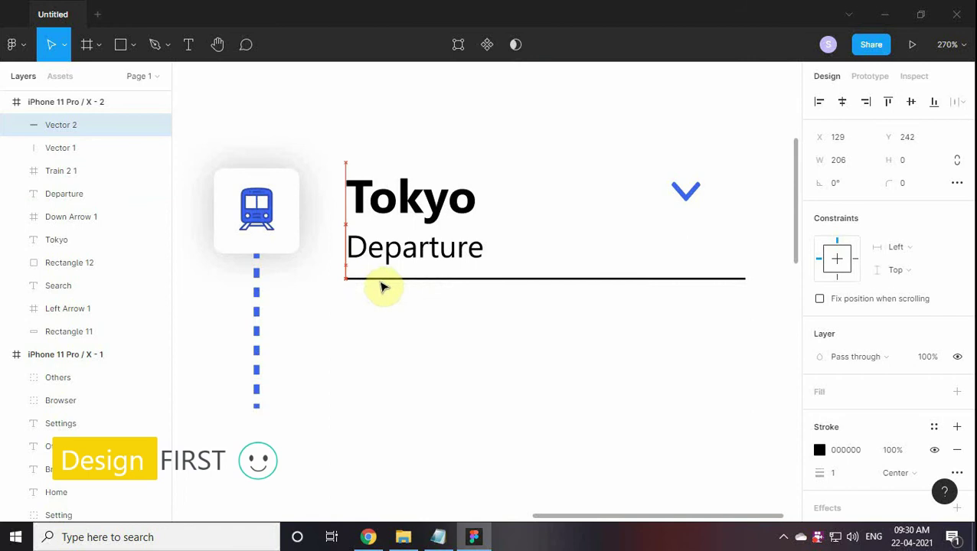
key("Down")
key("Down")
key("Down")
key("Down")
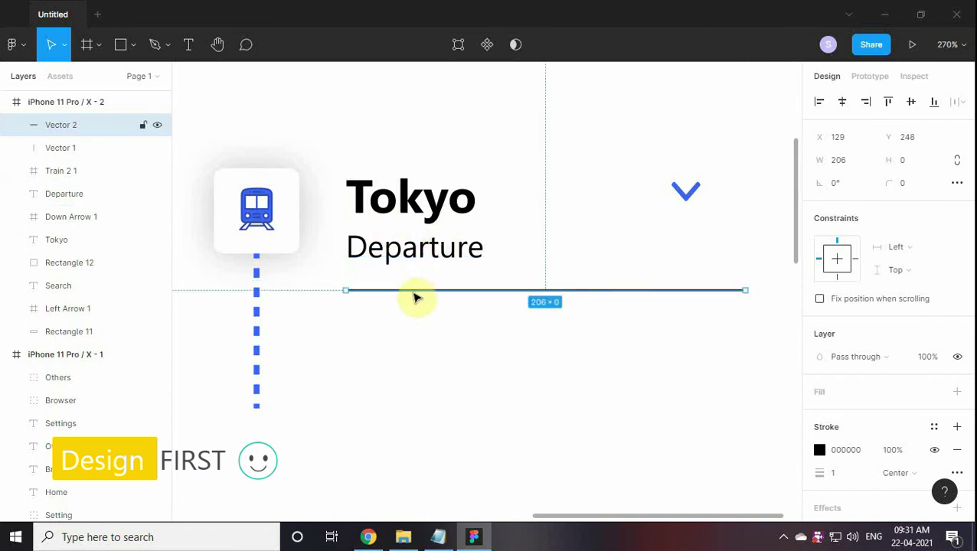
left_click_drag(408, 297, 406, 328)
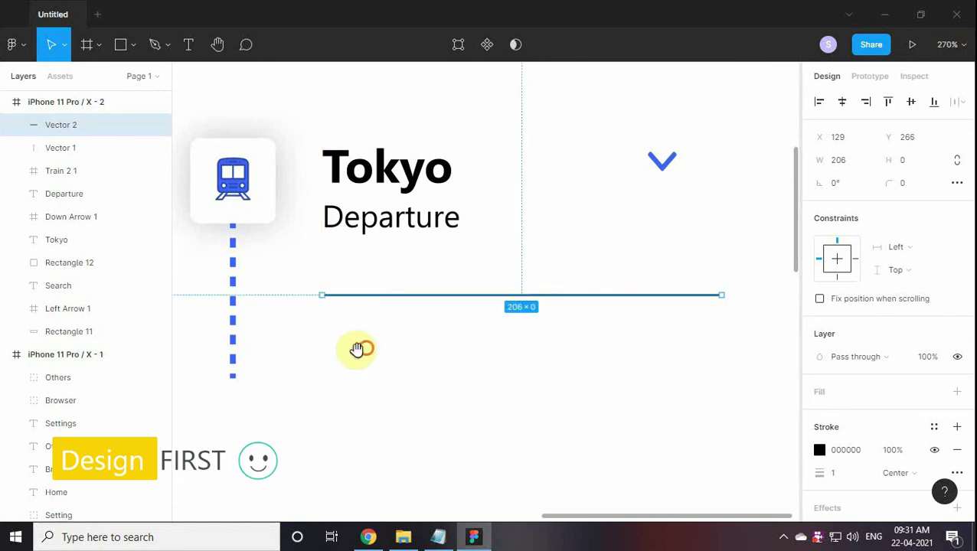
Give the line a 0.5 stroke weight and grey #707070 colour
left_click(842, 478)
key("Return")
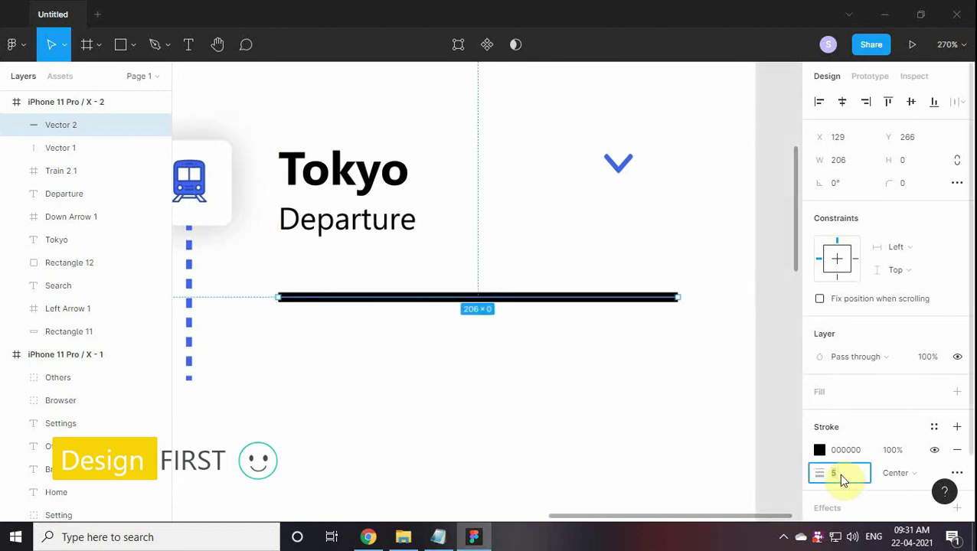
type(".5")
key("Return")
left_click(438, 537)
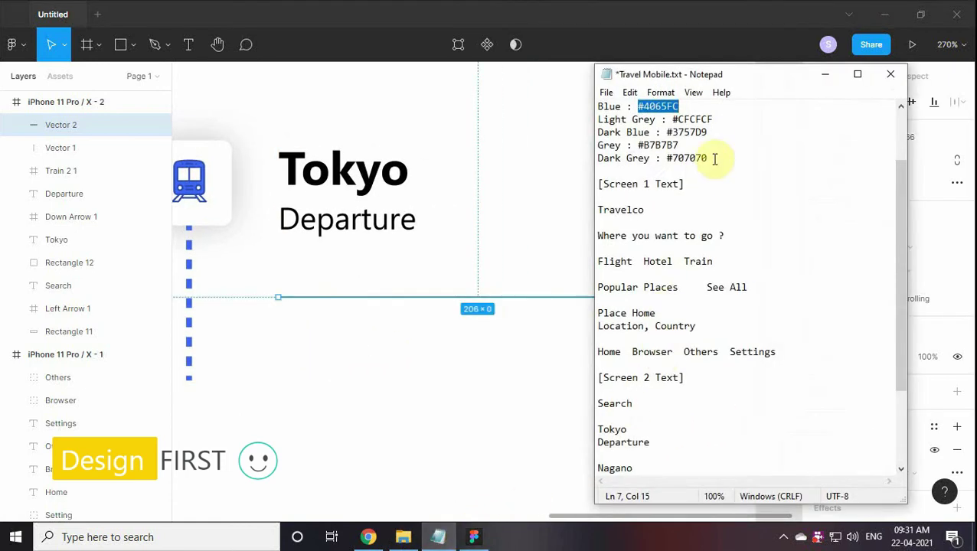
left_click(824, 74)
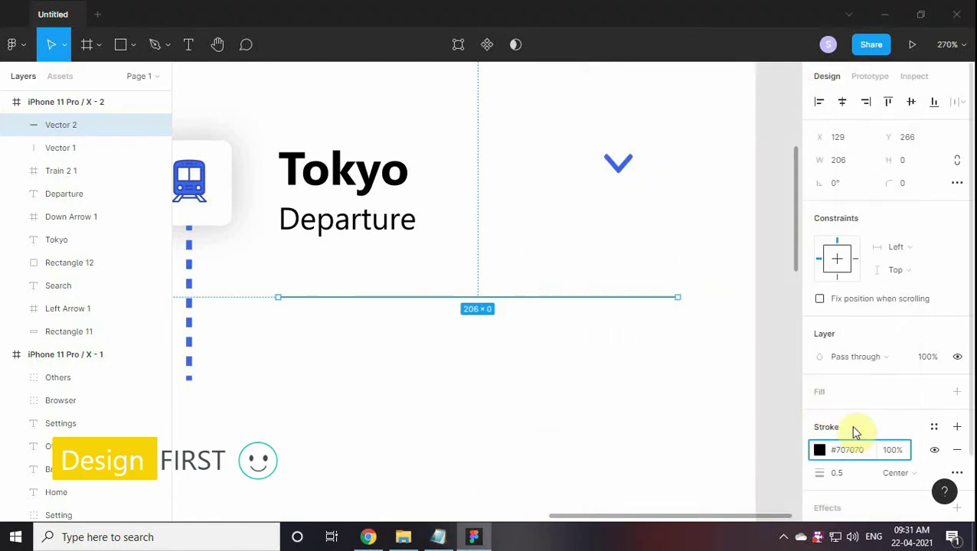
left_click_drag(486, 422, 553, 393)
key("alt+Tab")
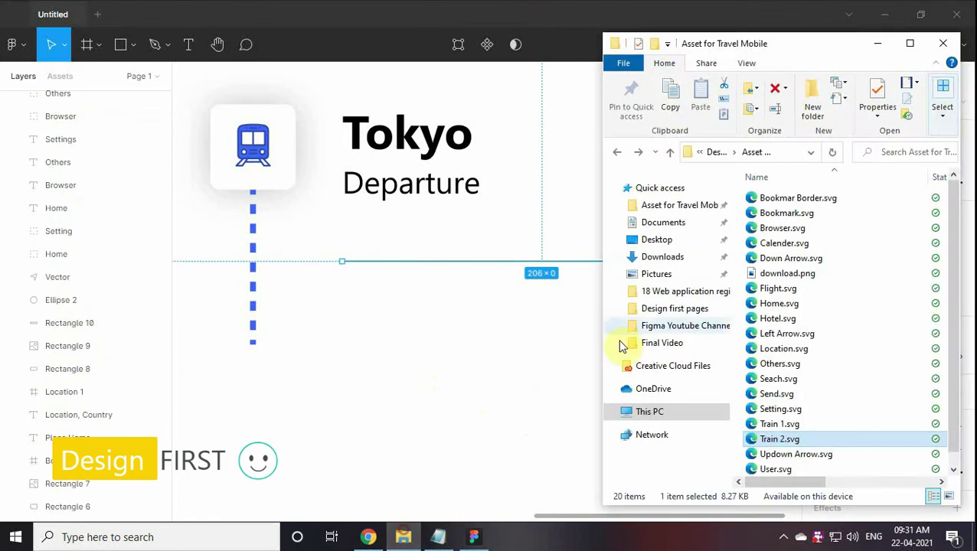
Place the up-down arrow icon at the right end of the grey line
left_click(773, 455)
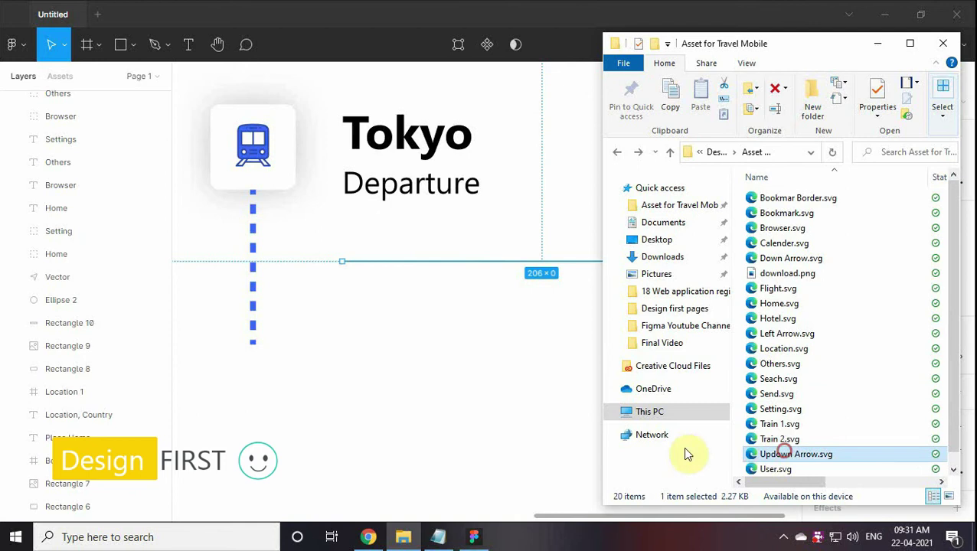
left_click_drag(773, 454, 687, 261)
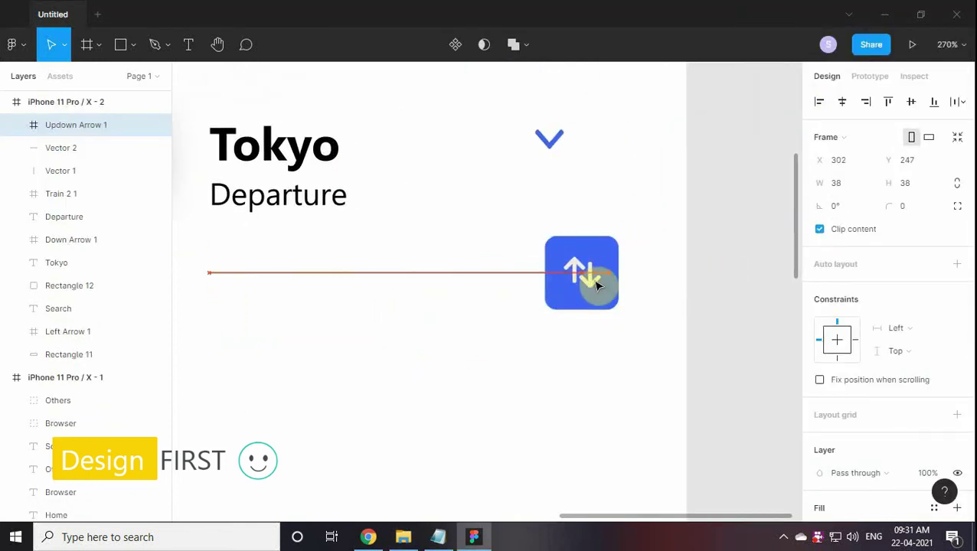
left_click_drag(626, 279, 624, 273)
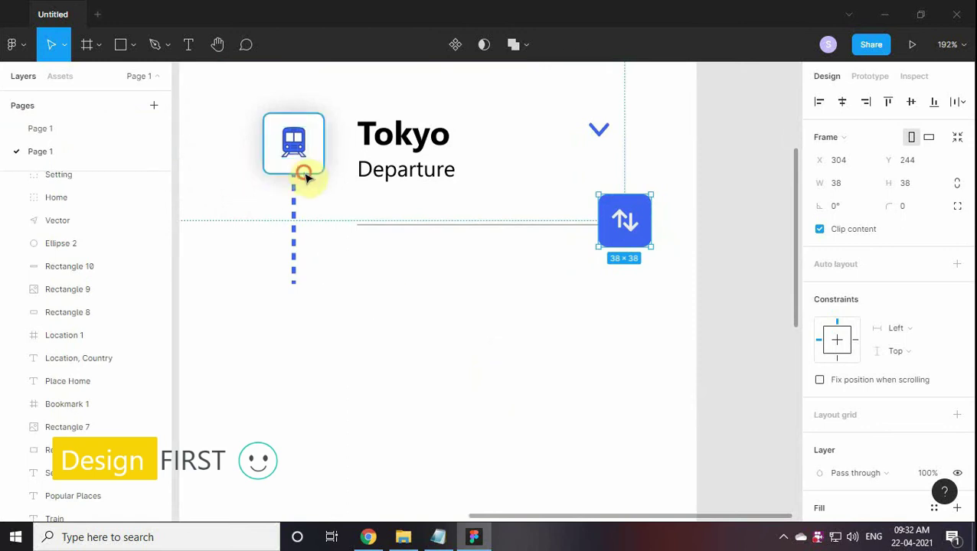
Duplicate the train card twice, stacking the copies down the left below the dashed line
left_click(306, 152)
left_click(305, 152, "shift")
left_click_drag(305, 152, 320, 323)
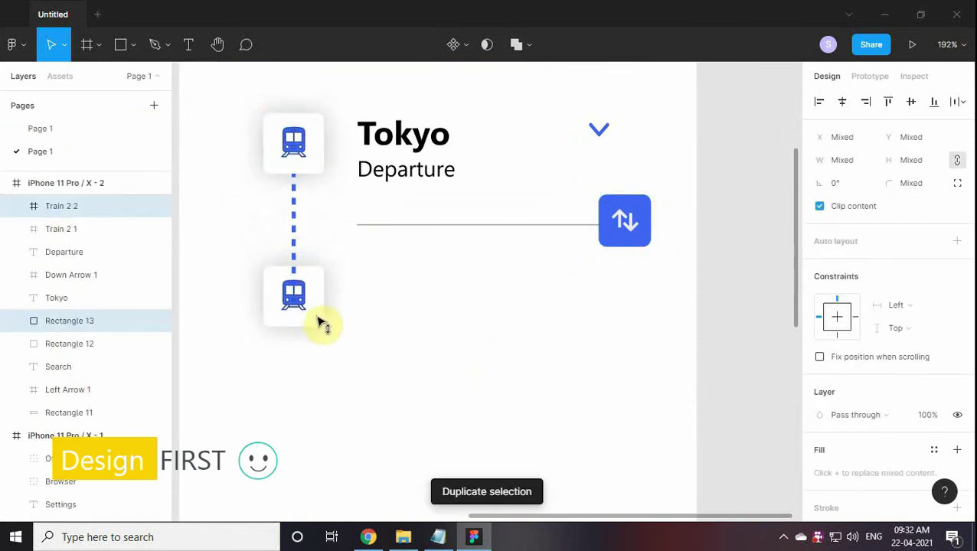
scroll(299, 310, "up", 1)
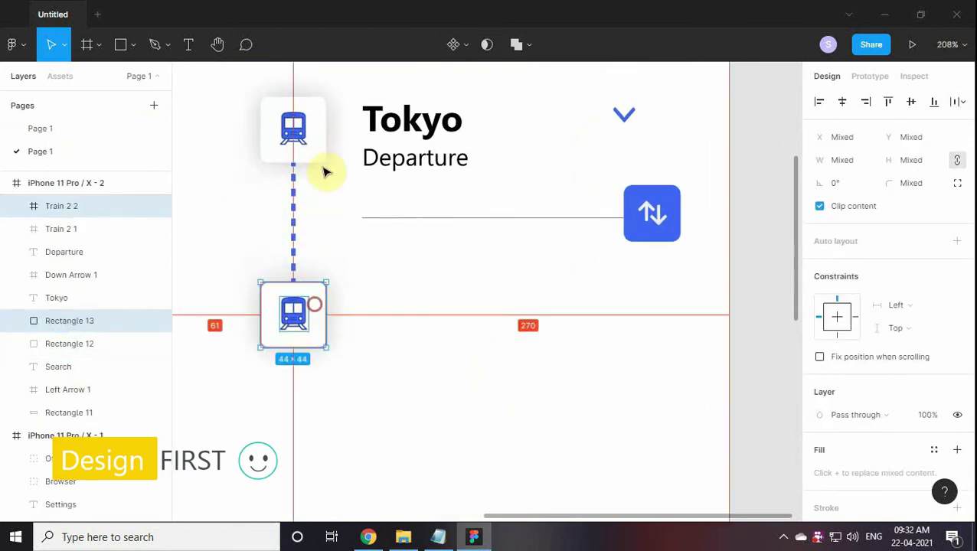
scroll(324, 171, "up", 1)
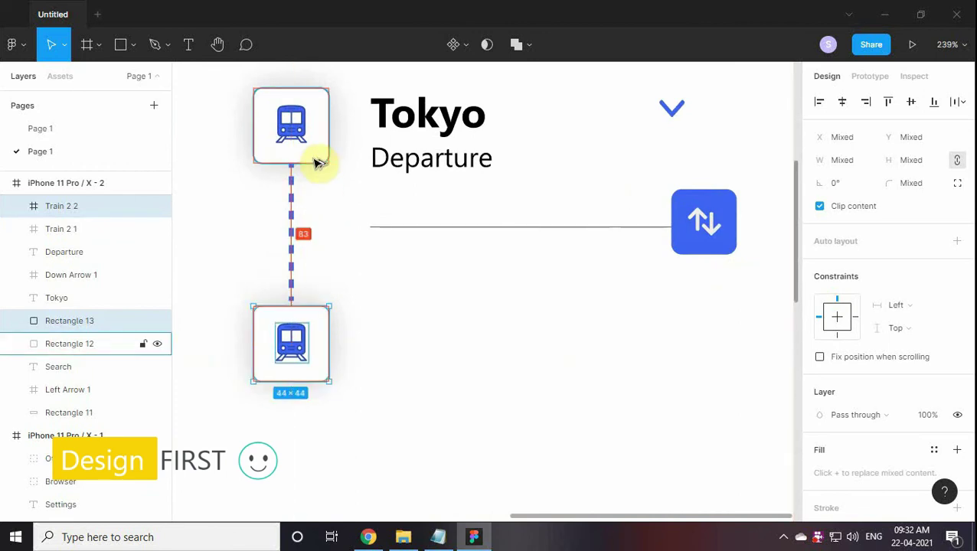
key("ctrl+d")
scroll(396, 375, "down", 2)
left_click(393, 372)
scroll(421, 394, "down", 1)
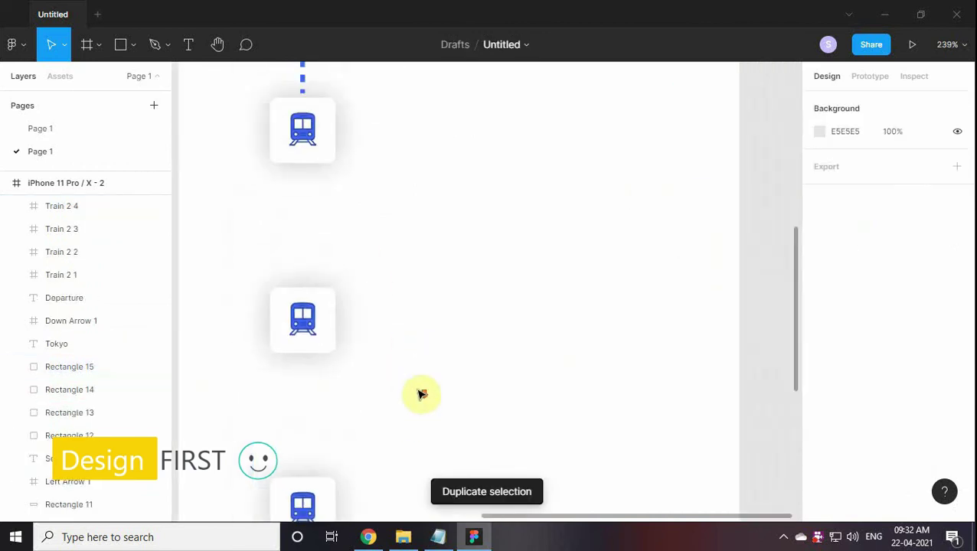
scroll(433, 383, "down", 2)
left_click(403, 537)
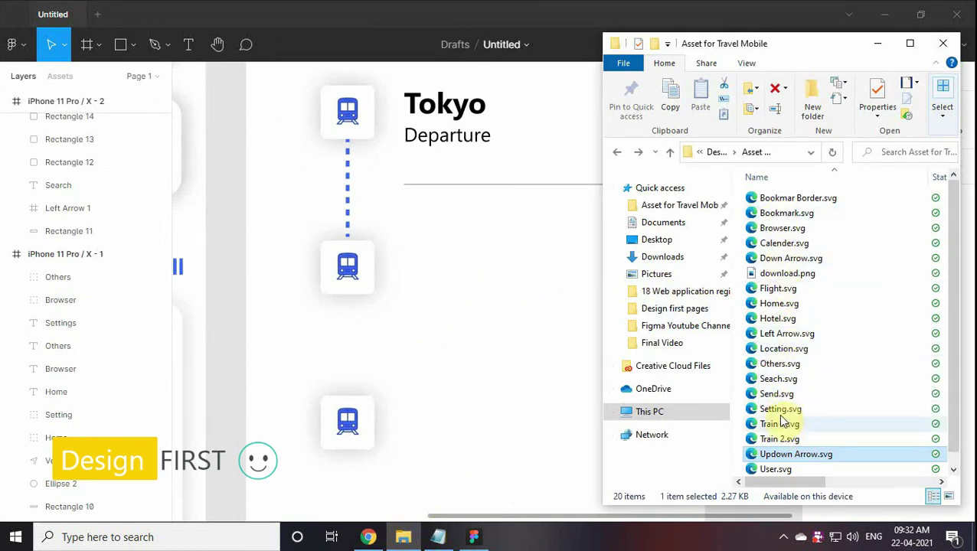
Import the User.svg and Calender.svg icons onto the design
left_click(775, 466)
left_click(784, 241, "ctrl")
left_click_drag(783, 241, 530, 262)
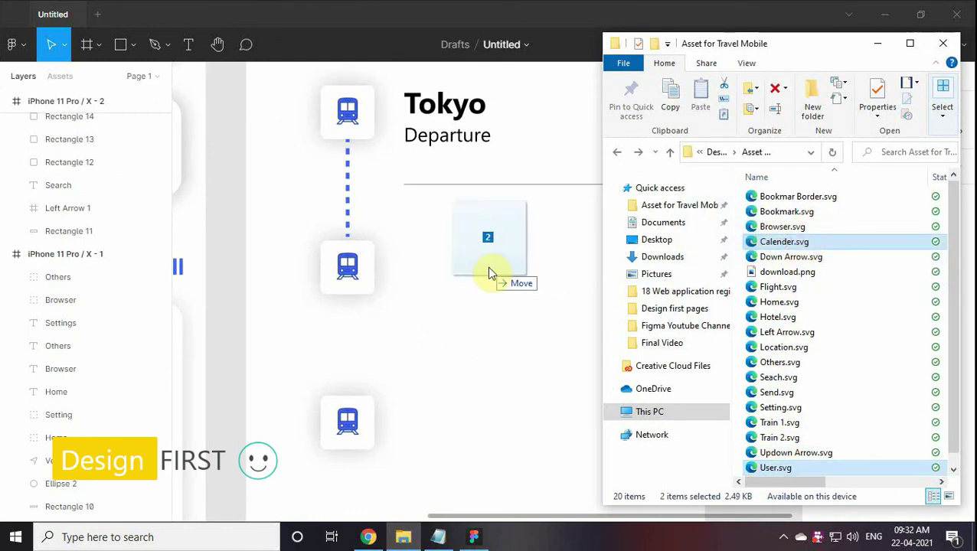
left_click(827, 136)
left_click(502, 261)
left_click(497, 280)
left_click(826, 136)
left_click(843, 97)
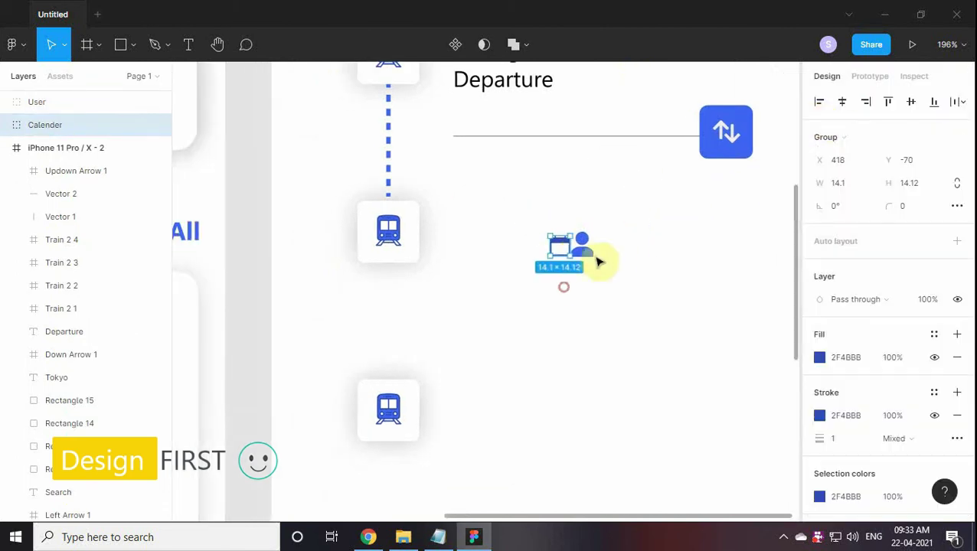
Replace the third card's train icon with the person icon, centred in the card
left_click(388, 406)
scroll(430, 422, "up", 3)
left_click(410, 355)
key("Delete")
left_click_drag(741, 80, 405, 347)
left_click(440, 386, "shift")
left_click(841, 101)
scroll(512, 290, "down", 3, "ctrl")
scroll(512, 290, "down", 3)
Replace the bottom card's train icon with the calendar icon, centred both ways
left_click(436, 388)
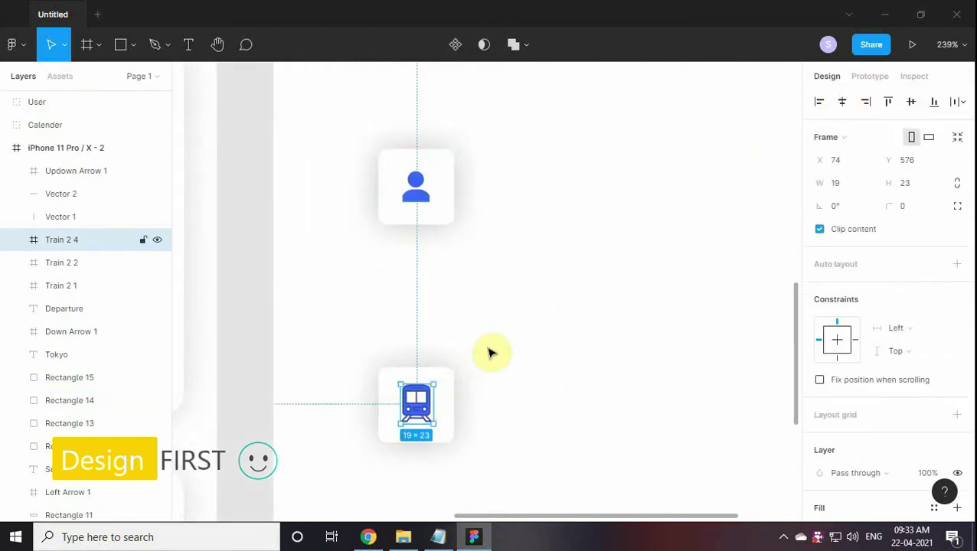
key("Delete")
scroll(620, 103, "up", 2)
left_click_drag(620, 73, 442, 362)
left_click(436, 413, "shift")
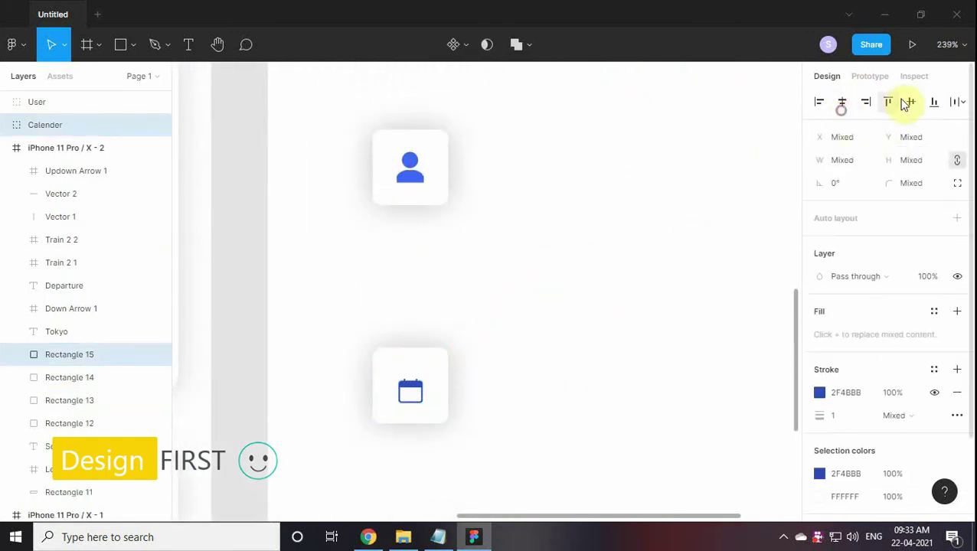
left_click(871, 103)
left_click(665, 199)
scroll(499, 338, "up", 3)
scroll(517, 326, "down", 3, "ctrl")
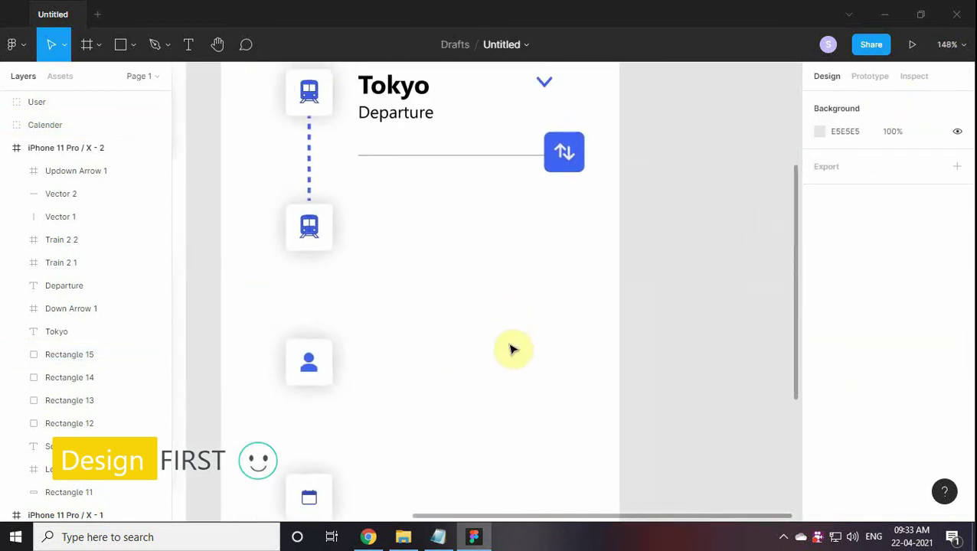
Duplicate the Tokyo/Departure row with Ctrl+D and stack the copies below the original
scroll(462, 215, "up", 2)
left_click_drag(350, 138, 538, 258)
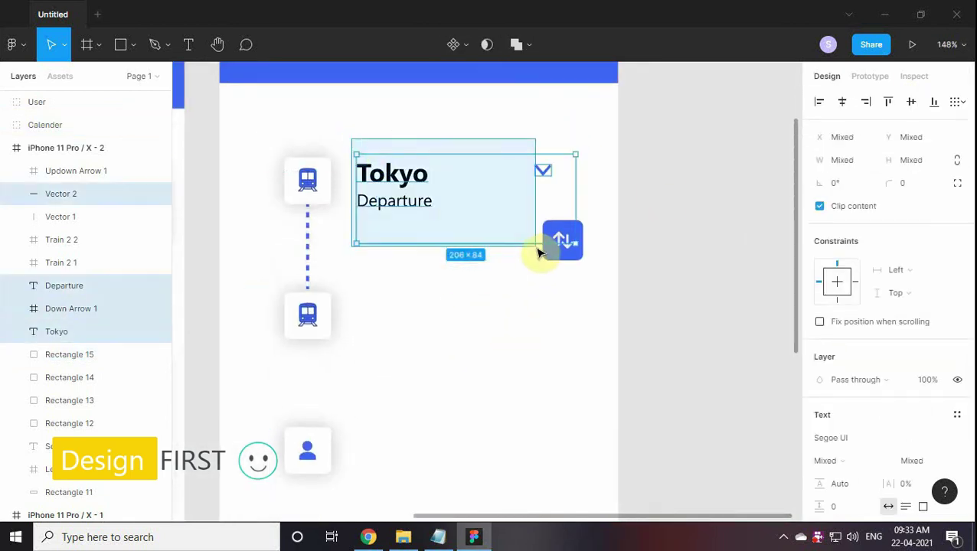
key("ctrl+d")
left_click_drag(410, 174, 414, 298)
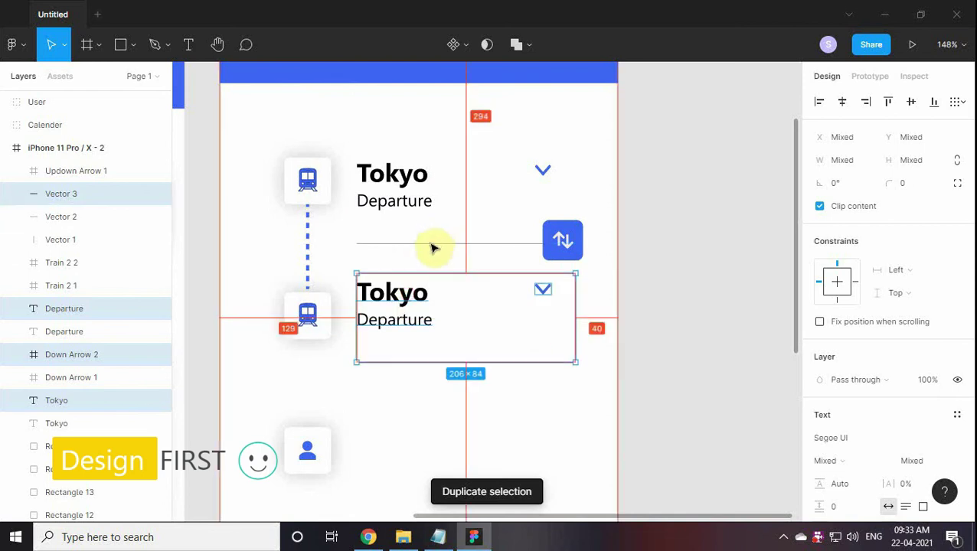
scroll(437, 245, "up", 2, "ctrl")
left_click_drag(364, 319, 364, 335)
scroll(430, 203, "down", 3)
key("ctrl+d")
key("ctrl+d")
scroll(442, 252, "down", 2)
left_click(488, 290)
scroll(489, 290, "up", 4)
scroll(473, 388, "up", 1)
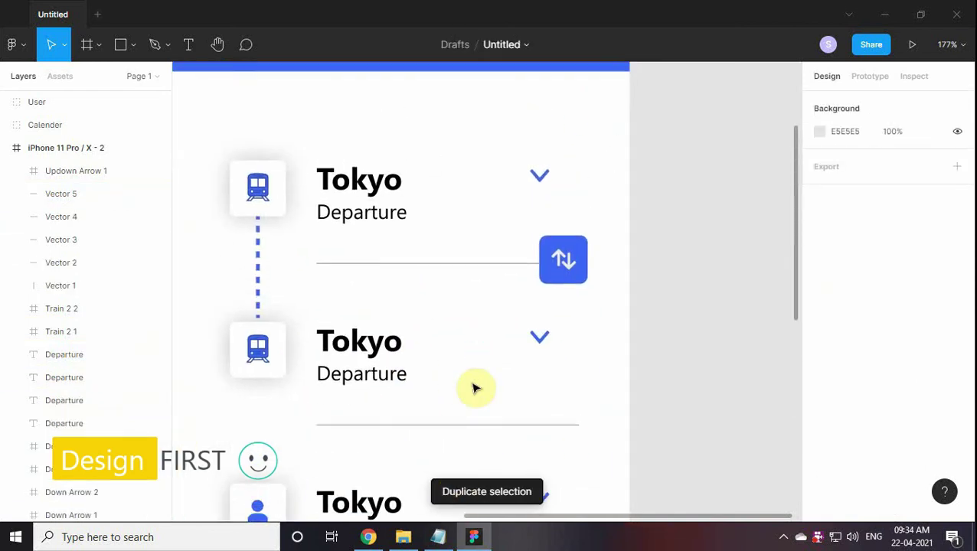
scroll(398, 308, "down", 1)
Change the second row's labels to Nagano and Arrived, pasted from the notes
double_click(398, 307)
double_click(401, 300)
key("alt+Tab")
scroll(640, 354, "down", 2)
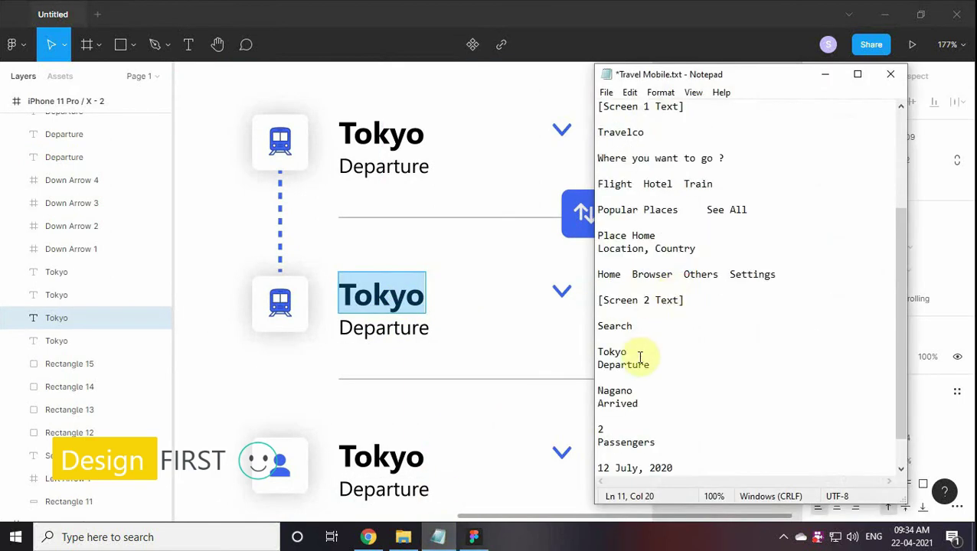
key("ctrl+c")
key("alt+Tab")
key("ctrl+v")
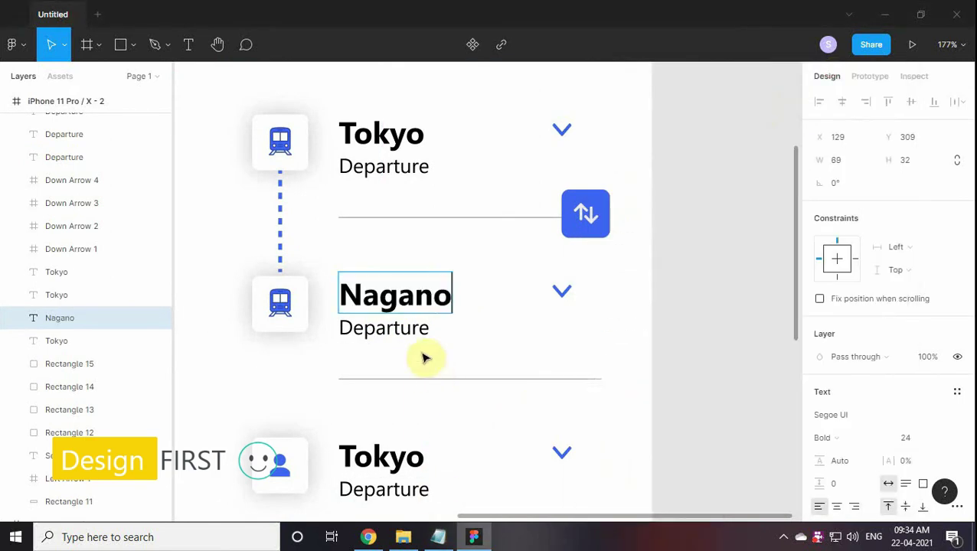
double_click(383, 328)
key("alt+Tab")
Change the third row's labels to 2 and Passengers
key("alt+Tab")
key("ctrl+v")
scroll(388, 405, "down", 1)
double_click(388, 402)
key("alt+Tab")
scroll(669, 390, "down", 1)
key("ctrl+c")
key("alt+Tab")
key("ctrl+v")
double_click(407, 434)
key("alt+Tab")
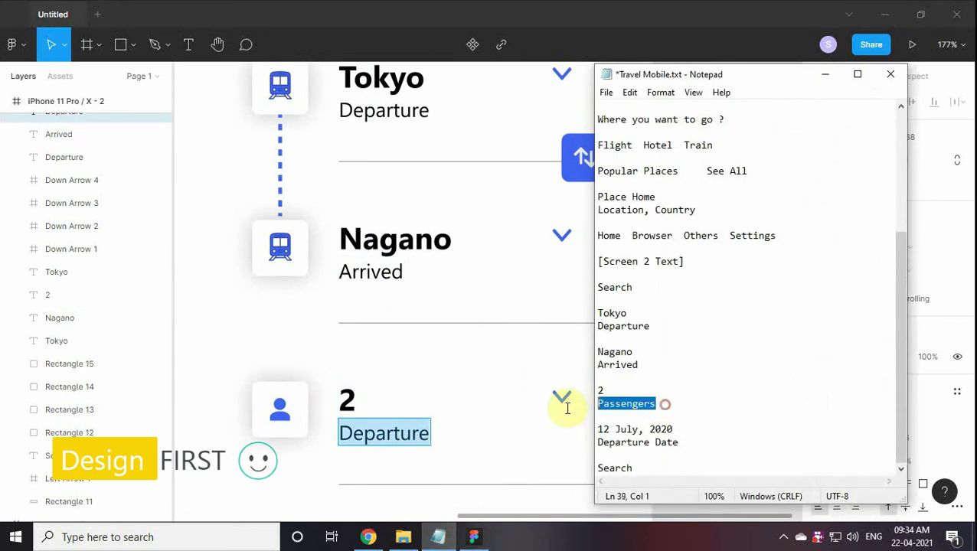
key("ctrl+c")
key("alt+Tab")
key("ctrl+v")
Change the fourth row's labels to 12 July, 2020 and Departure Date
scroll(469, 394, "down", 2)
double_click(390, 317)
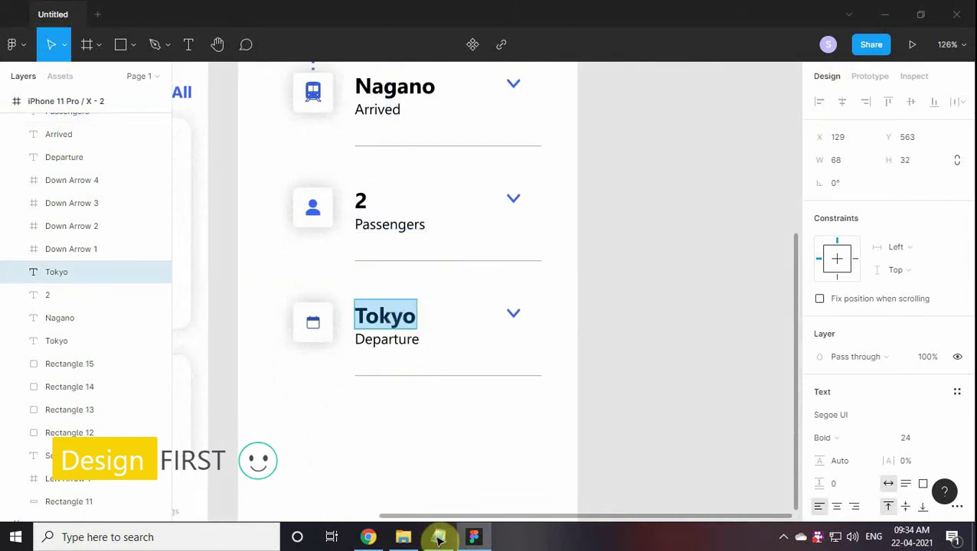
key("alt+Tab")
key("ctrl+c")
key("alt+Tab")
key("ctrl+v")
left_click(396, 338)
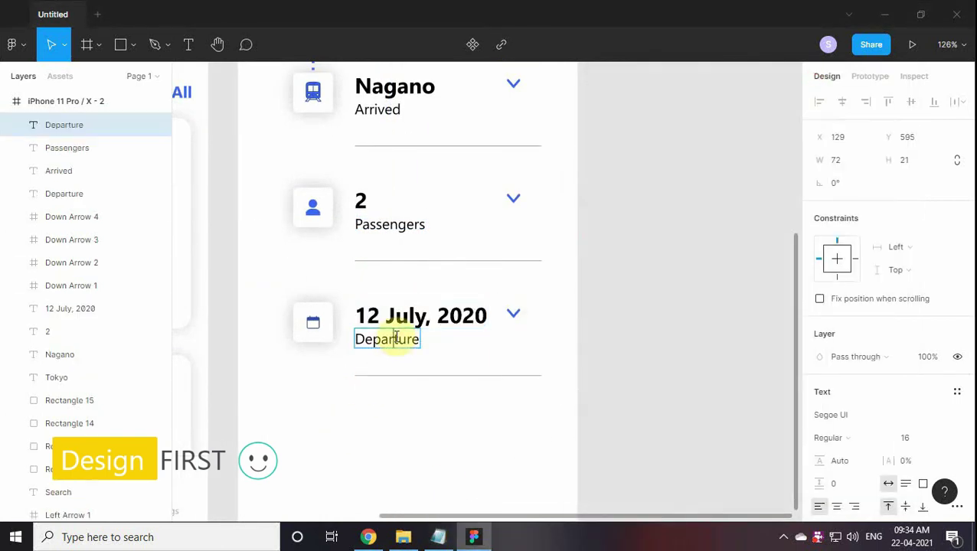
left_click(448, 537)
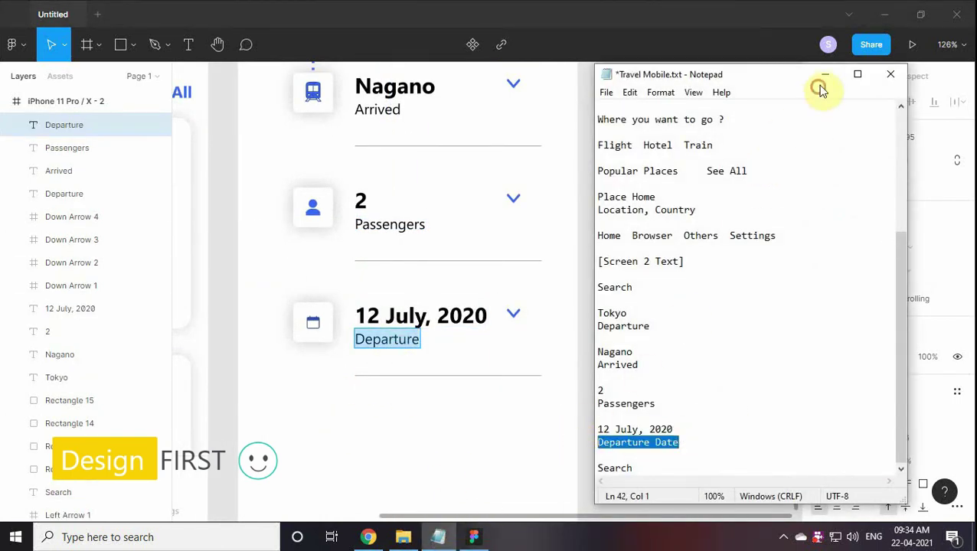
key("ctrl+c")
left_click(818, 86)
key("ctrl+v")
key("Escape")
Check the edited rows by selecting the date and Nagano labels
scroll(536, 398, "down", 2)
left_click(498, 252)
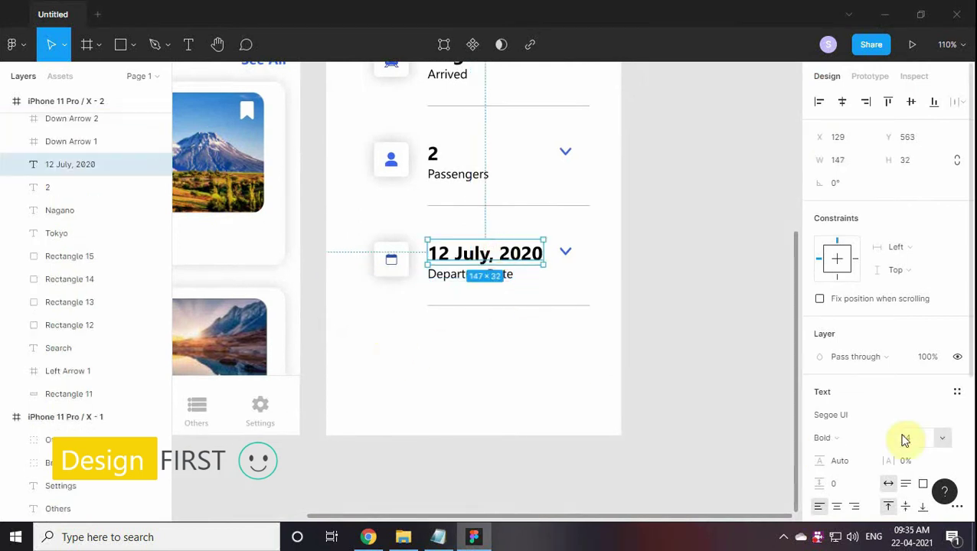
scroll(464, 144, "up", 2)
left_click(463, 111)
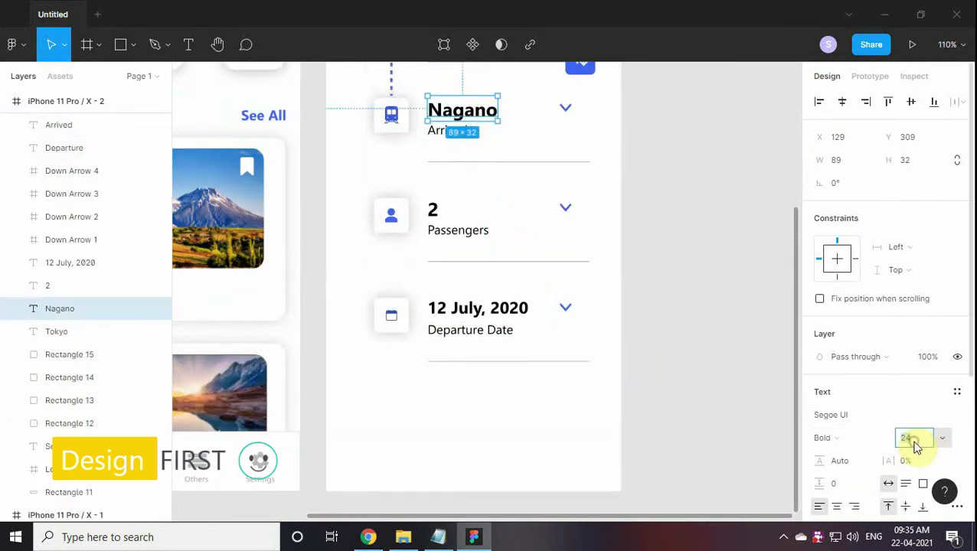
left_click(624, 444)
scroll(409, 419, "down", 1)
Draw a rectangle below the Departure Date row and size it 274 × 51
left_click(120, 44)
left_click_drag(353, 348, 473, 407)
type("74")
key("Return")
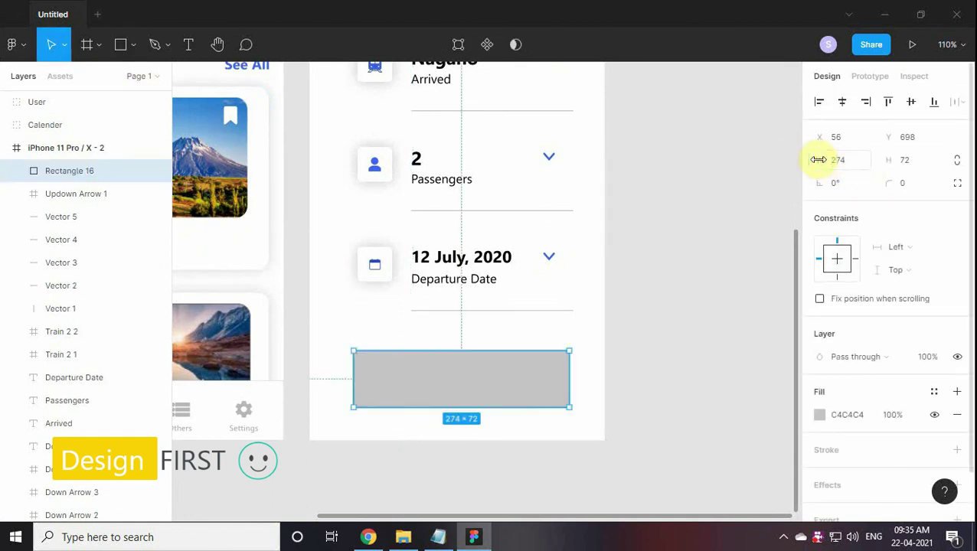
key("Return")
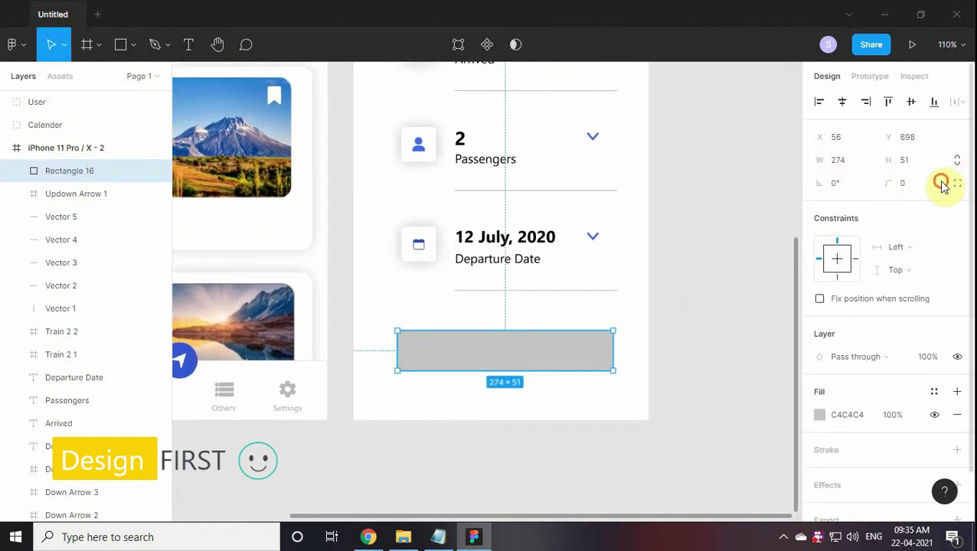
Move the grey rectangle into place just below the date row
scroll(588, 353, "up", 4)
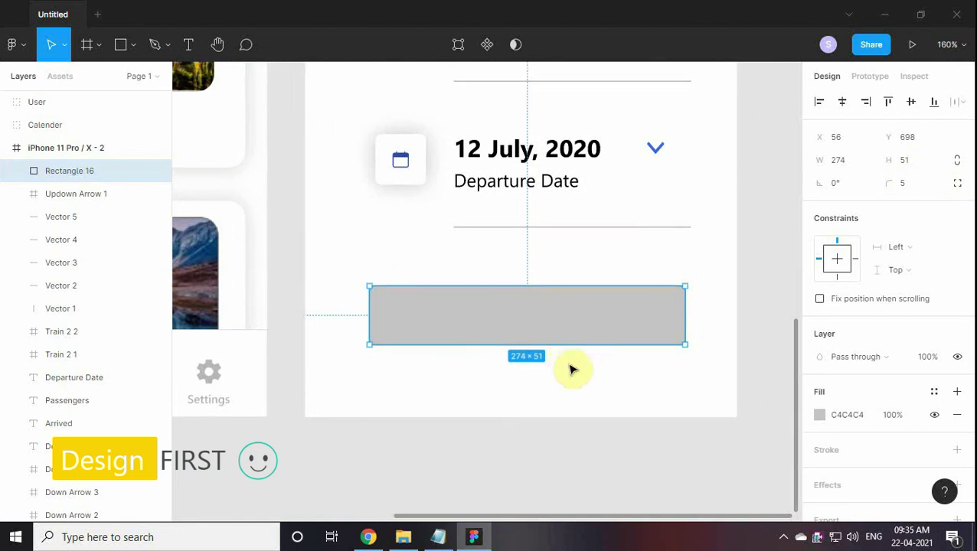
scroll(514, 371, "up", 3)
left_click(487, 417)
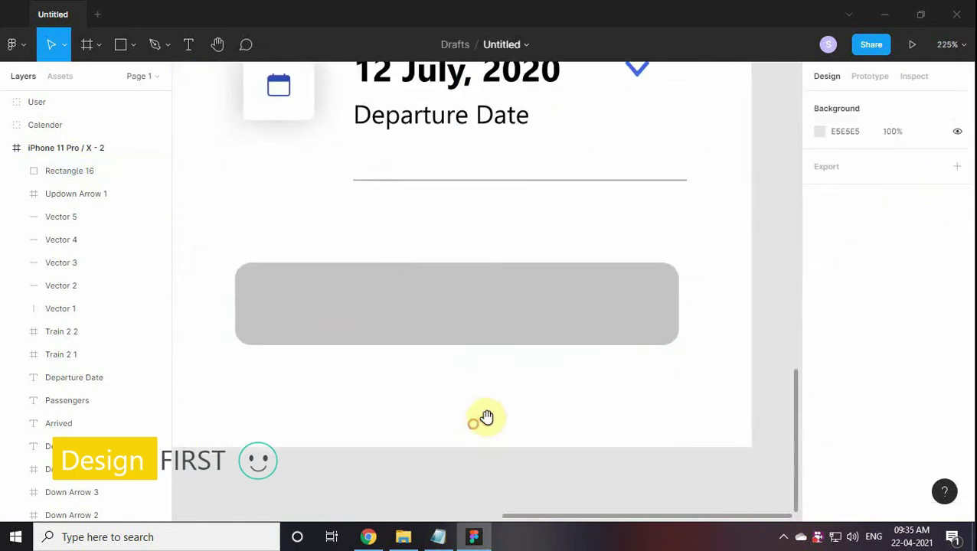
left_click(536, 322)
mouse_move(621, 254)
left_mouse_down()
mouse_move(595, 275)
mouse_move(621, 277)
mouse_move(613, 268)
left_mouse_up()
scroll(589, 272, "down", 2)
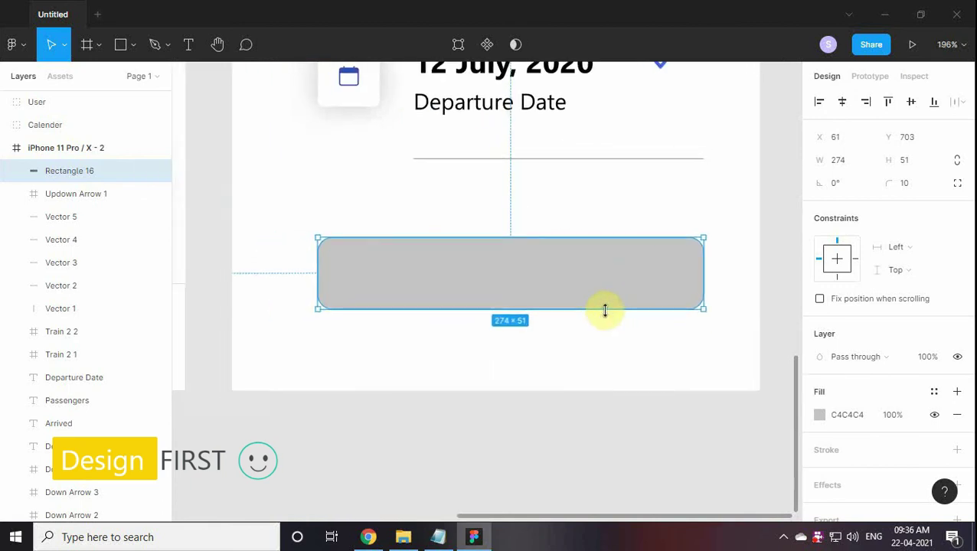
left_click(437, 537)
scroll(693, 290, "up", 4)
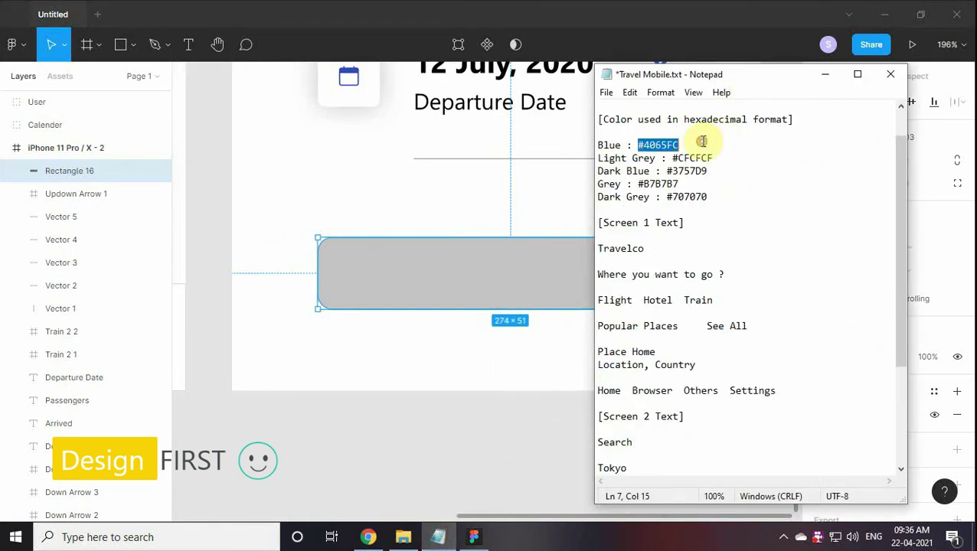
Fill the rectangle with blue #4065FC
left_click(839, 414)
key("ctrl+v")
key("Return")
left_click(576, 442)
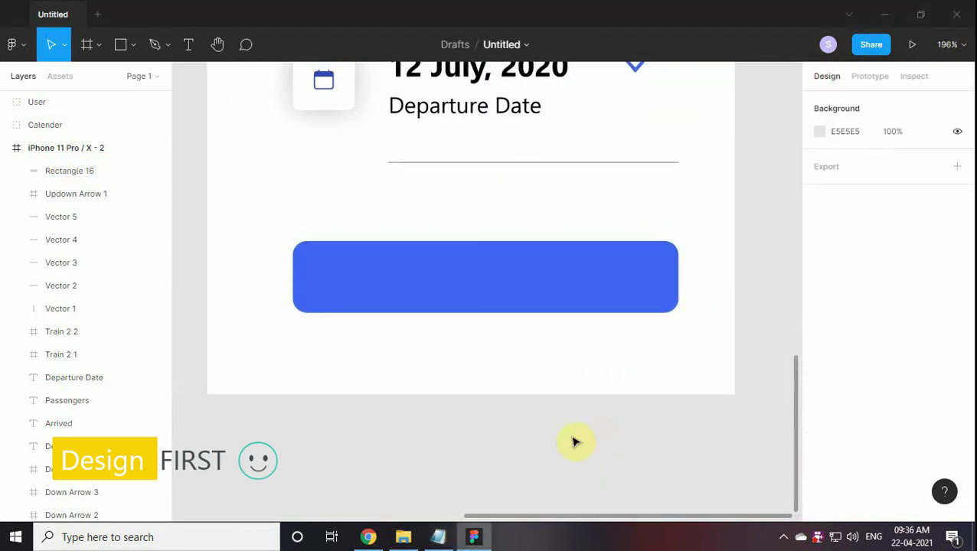
Add a Search text label and centre it horizontally on the blue rectangle
left_click(438, 537)
scroll(701, 431, "down", 2)
scroll(637, 468, "down", 2)
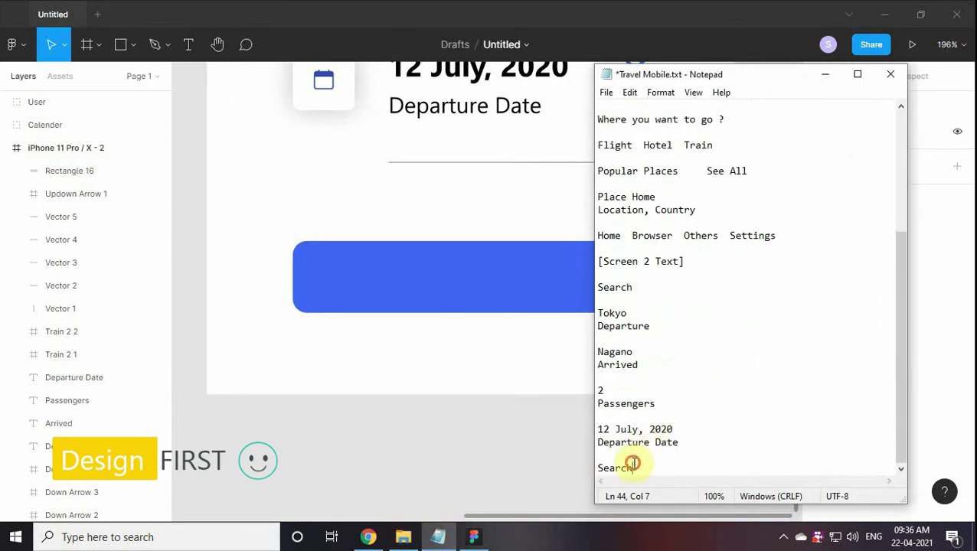
left_click(824, 74)
key("t")
left_click(379, 290)
key("ctrl+v")
key("Escape")
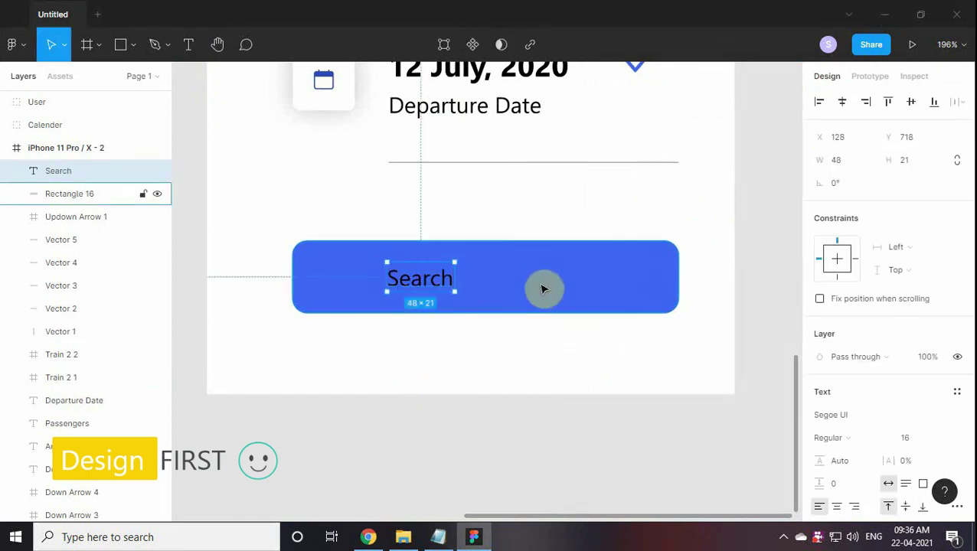
left_click(519, 291, "shift")
left_click(842, 104)
Set the Search text colour to white FFFFFF
scroll(880, 306, "down", 5)
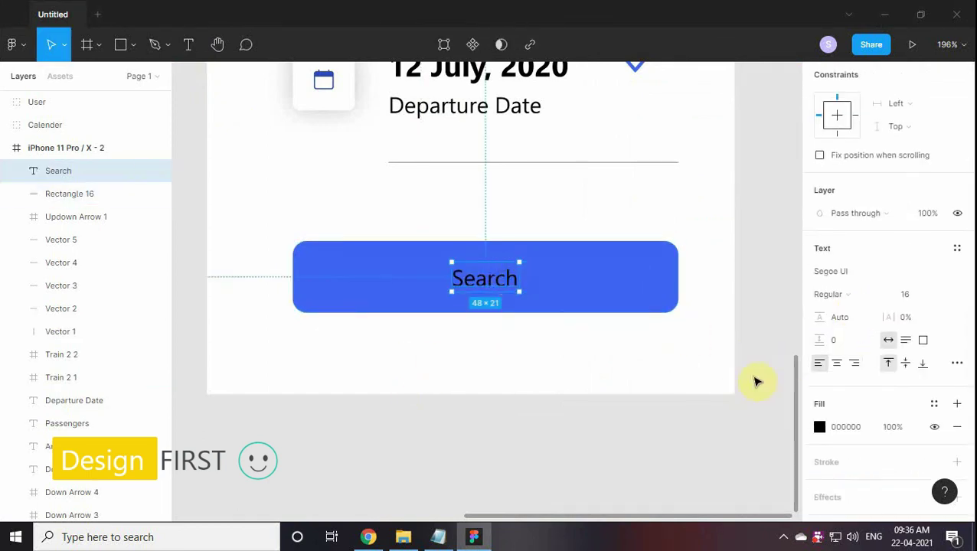
left_click(822, 427)
left_click_drag(678, 286, 631, 163)
scroll(881, 230, "up", 5)
left_click(653, 370)
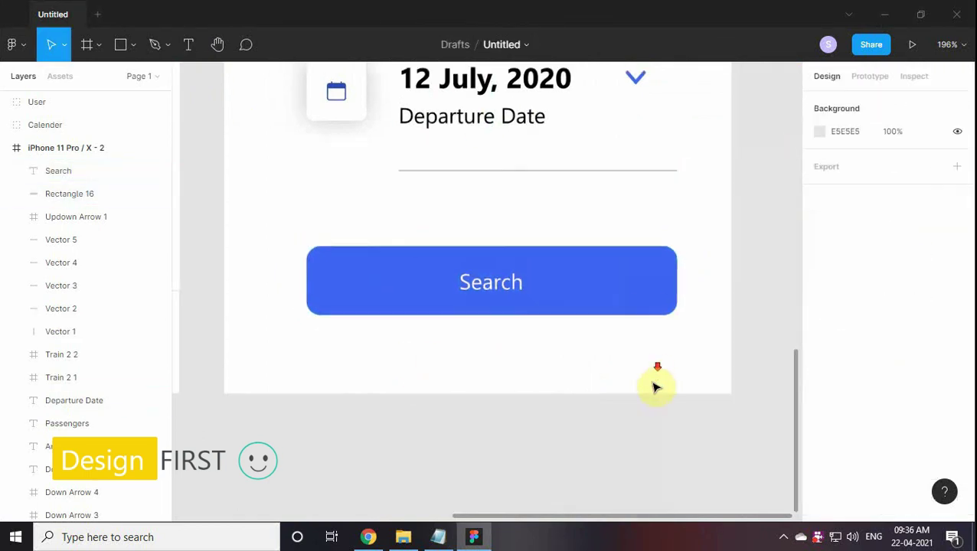
scroll(693, 375, "down", 5)
scroll(735, 394, "down", 2)
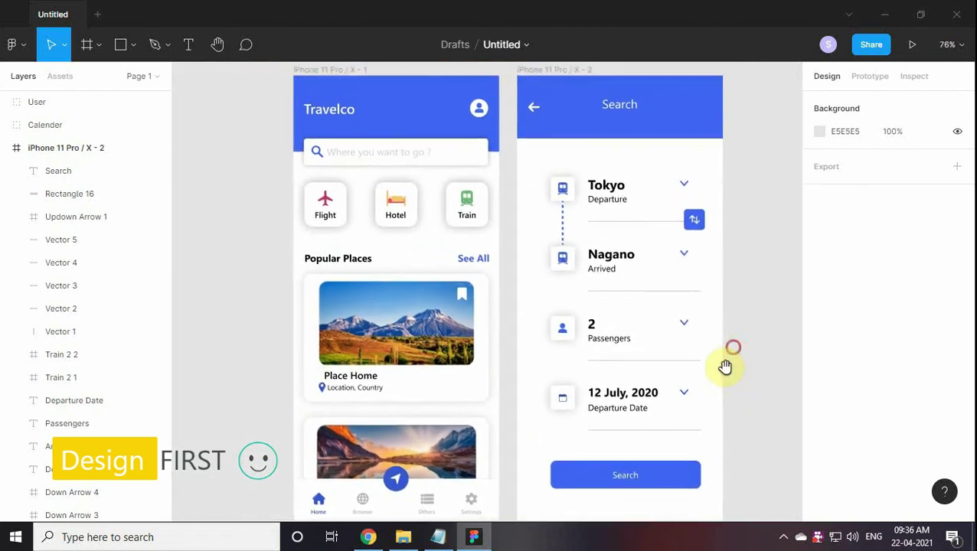
Select the iPhone 11 Pro/X-1 home frame and start the prototype presentation
left_click(334, 68)
left_click(912, 44)
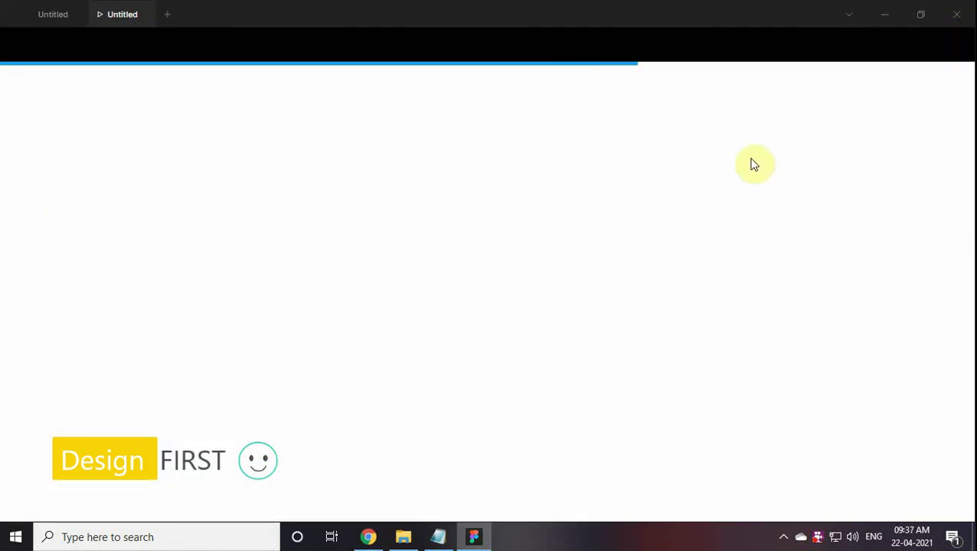